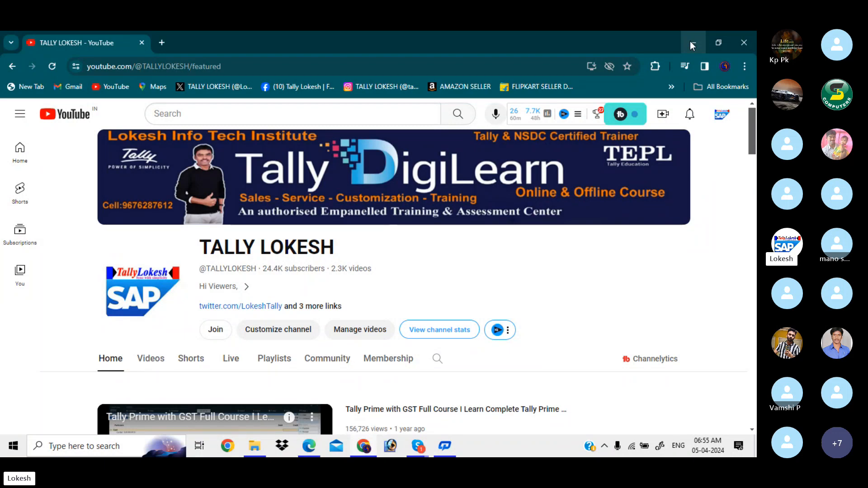
- Minimise the Chrome window showing the YouTube channel to reveal the desktop
click(691, 42)
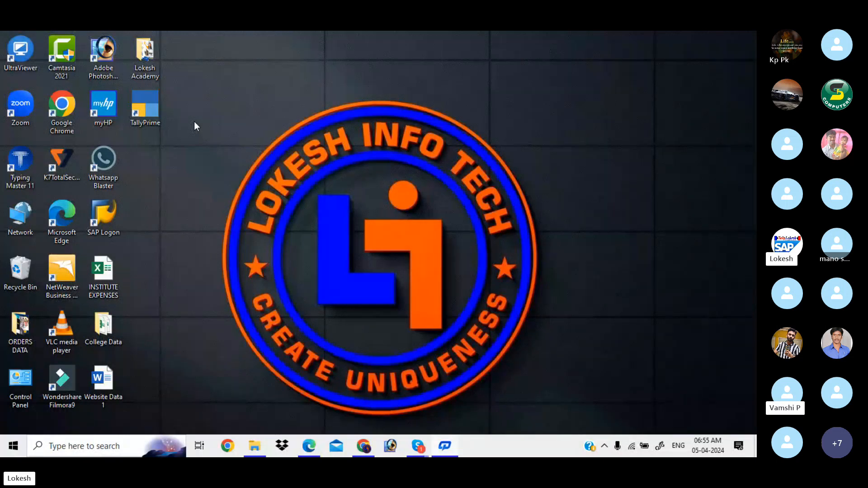
mouse_move(419, 442)
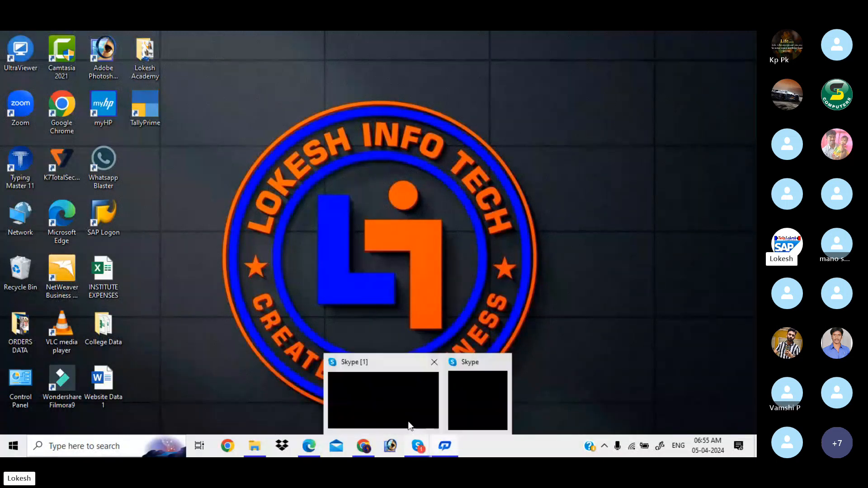
click(401, 402)
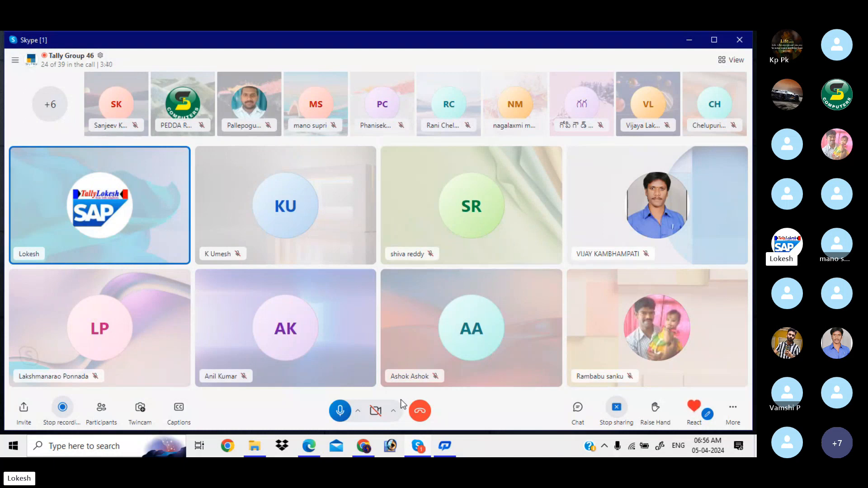
click(689, 39)
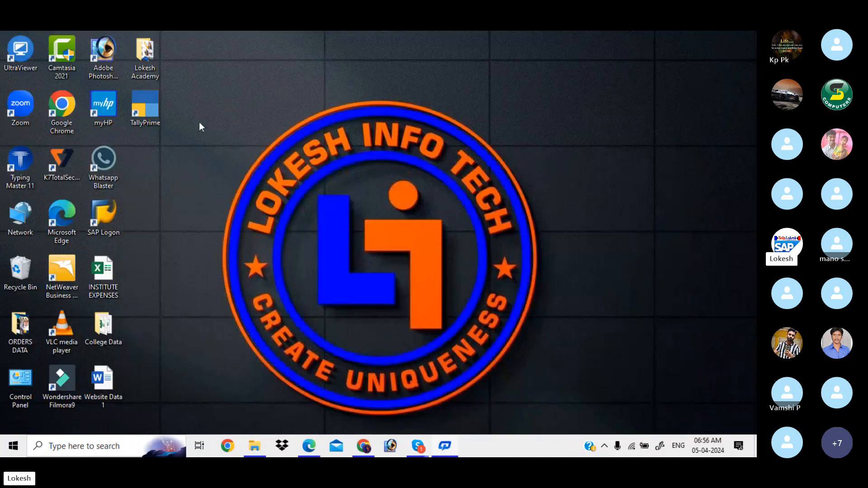
- Launch TallyPrime and shut the Godown Transfering company
double_click(153, 113)
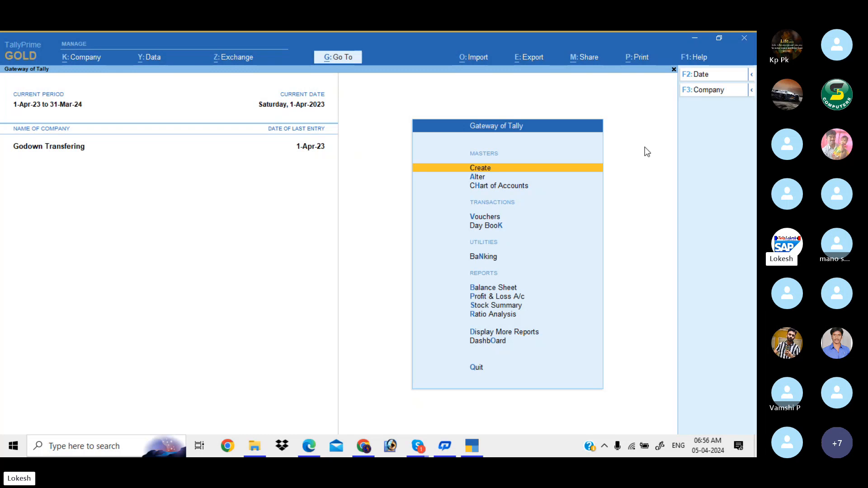
click(717, 91)
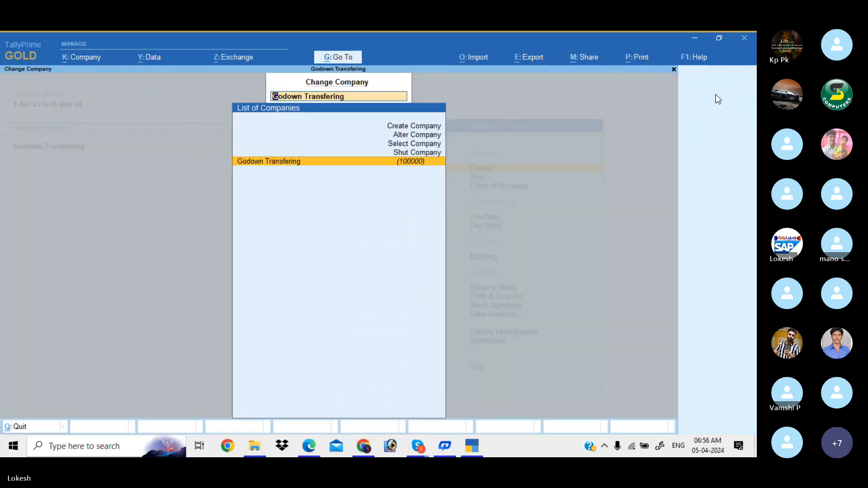
key(Up)
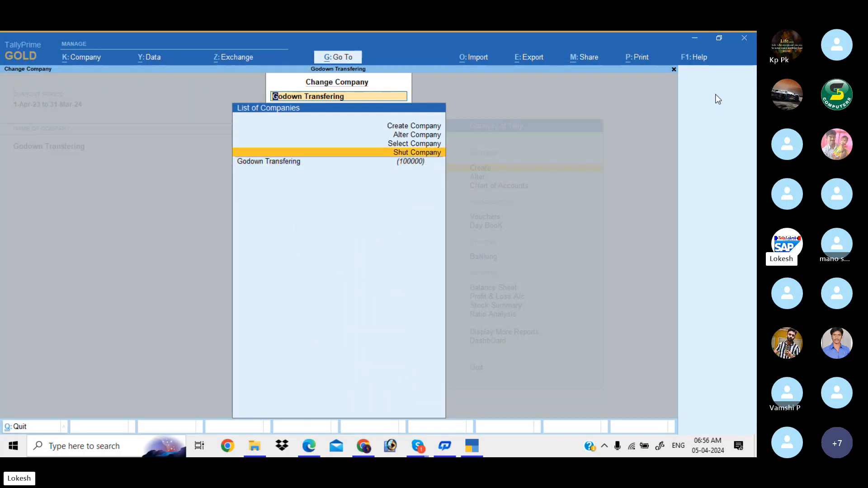
key(Return)
key(Return)
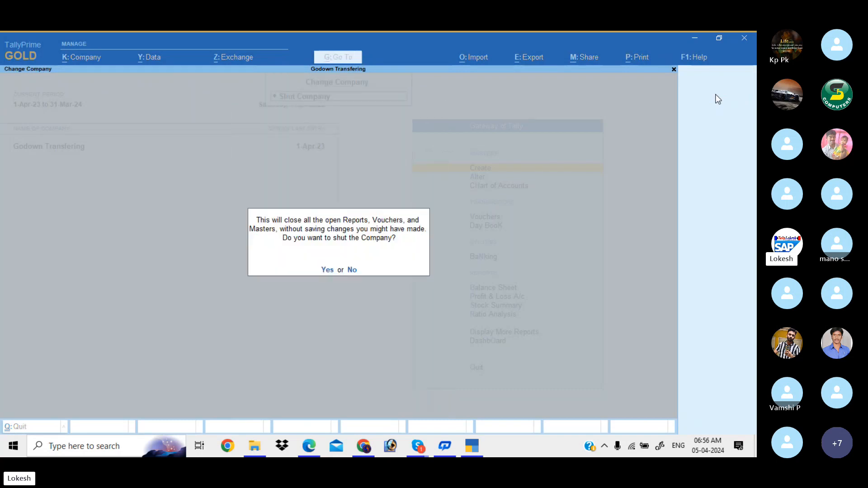
key(Return)
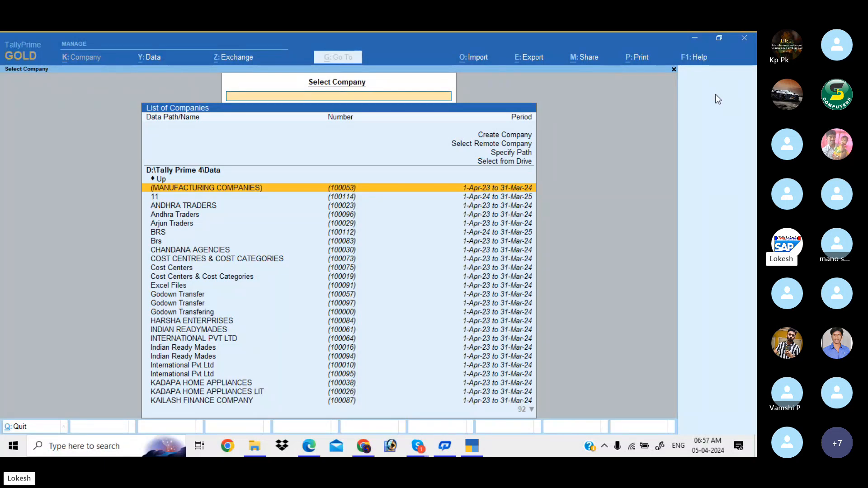
- Start Create Company and configure it to provide contact details and use TallyVault
key(Up)
key(Up)
key(Up)
key(Up)
key(Up)
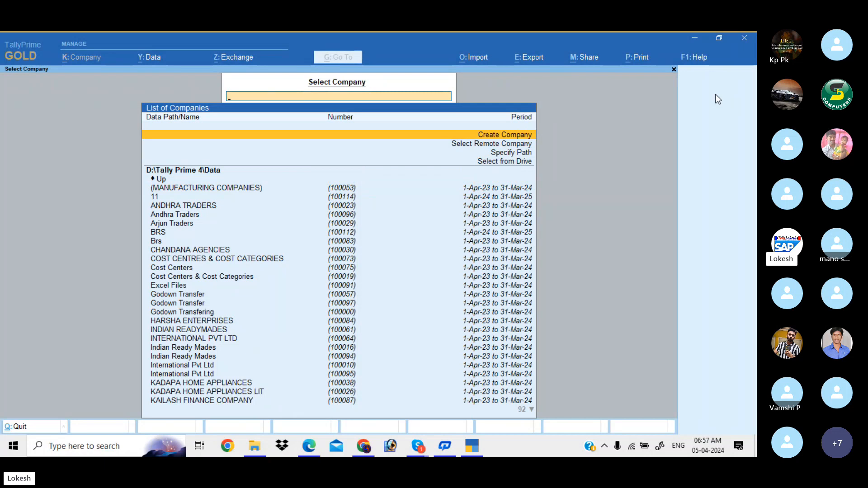
key(Return)
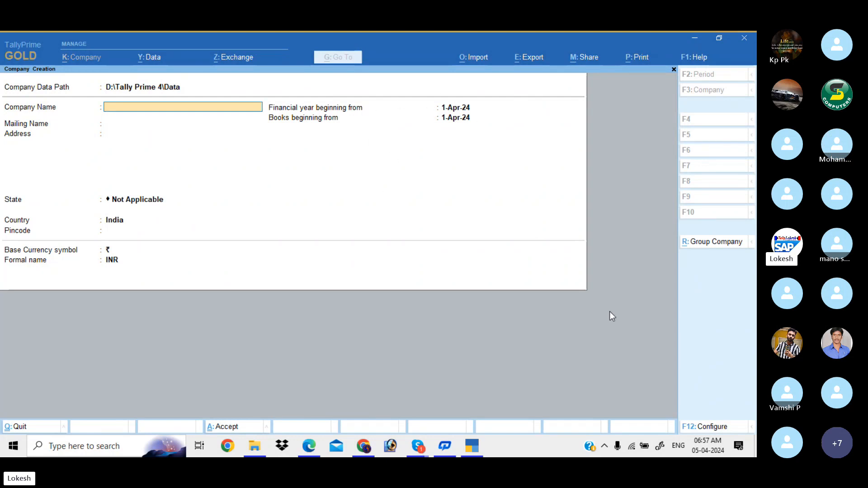
click(714, 428)
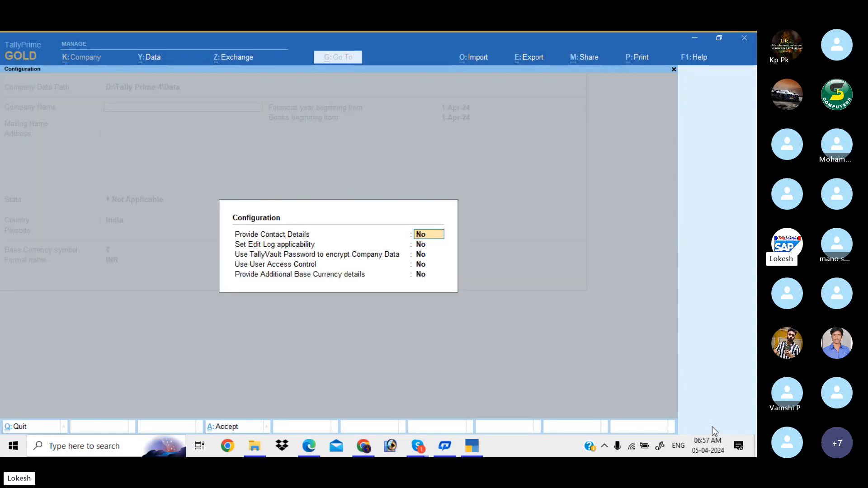
text(y)
key(Return)
key(Return)
text(y)
key(Return)
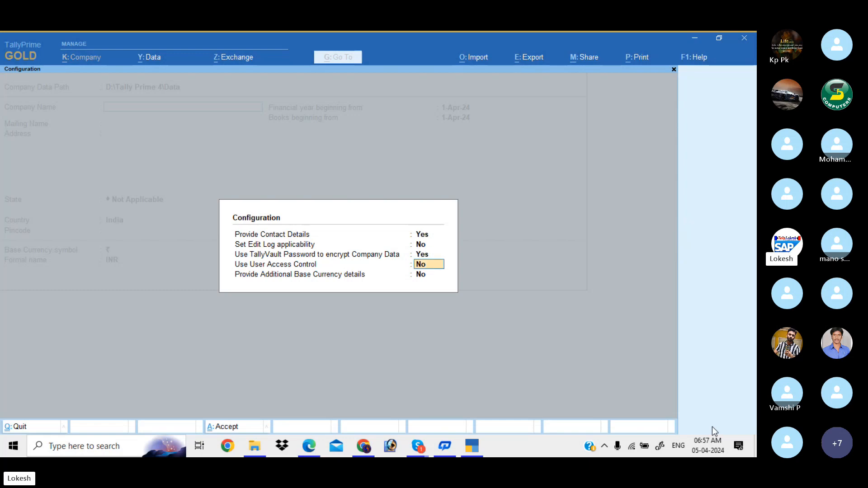
key(Return)
key(Return)
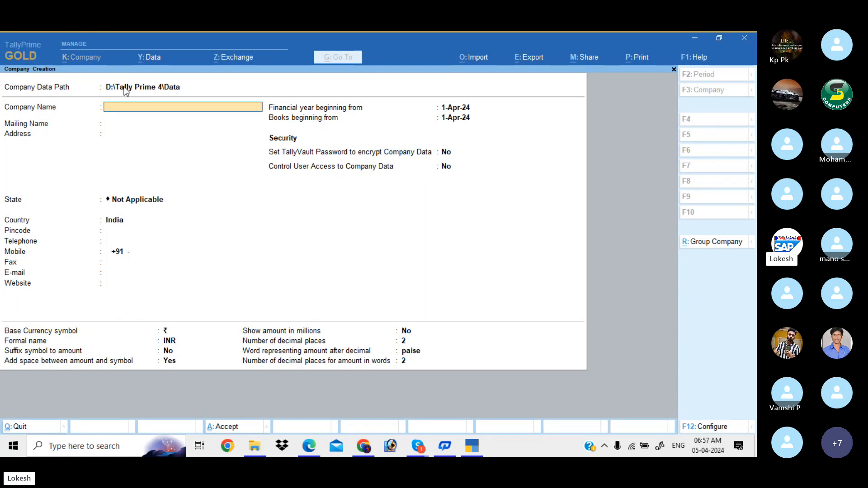
- Check Problem-1 in the Tally material PDF, then return to the company form
key(alt)
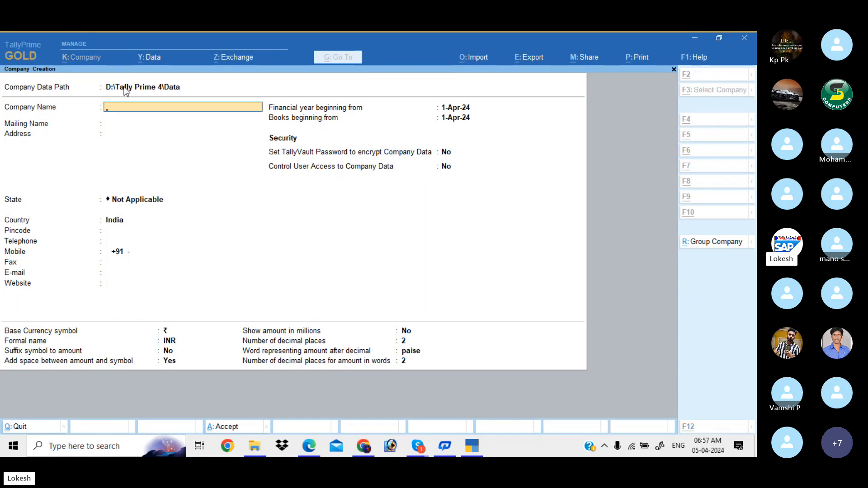
key(alt+Tab)
key(Tab)
key(Tab)
key(Tab)
key(Tab)
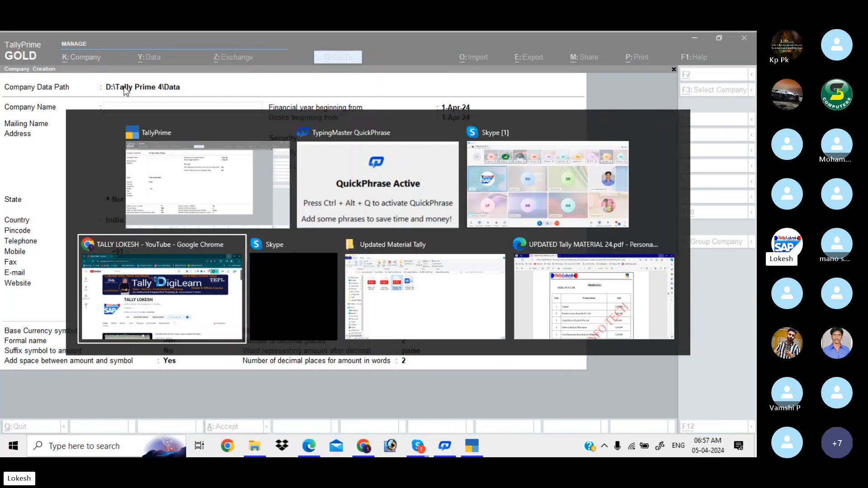
key(Tab)
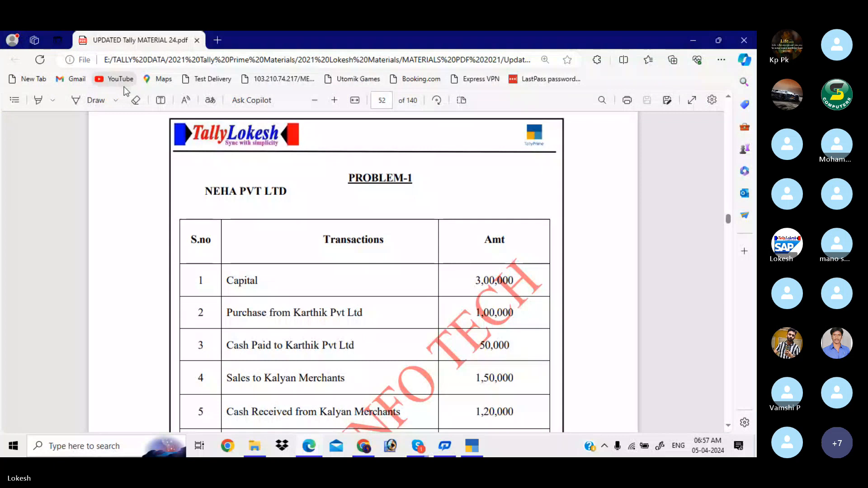
key(alt+Tab)
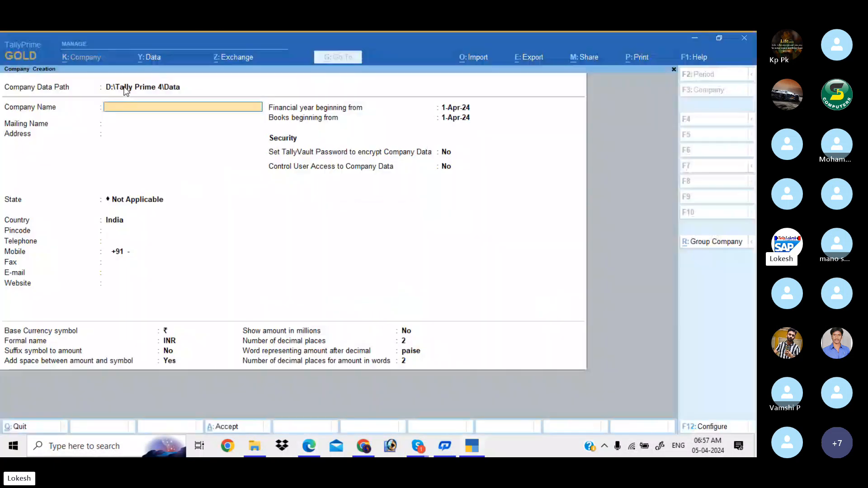
- Name the company Neha Pvt Ltd, keep the mailing name, and enter the address and cell number
text(Ne)
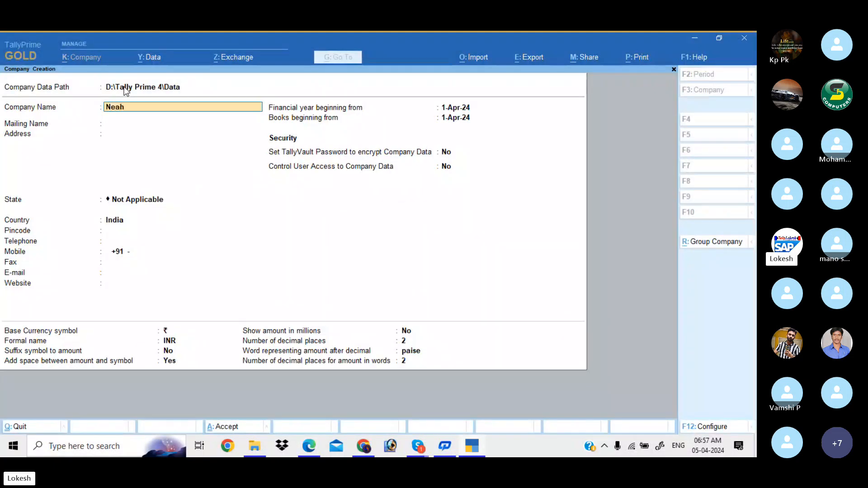
text(ha Pv)
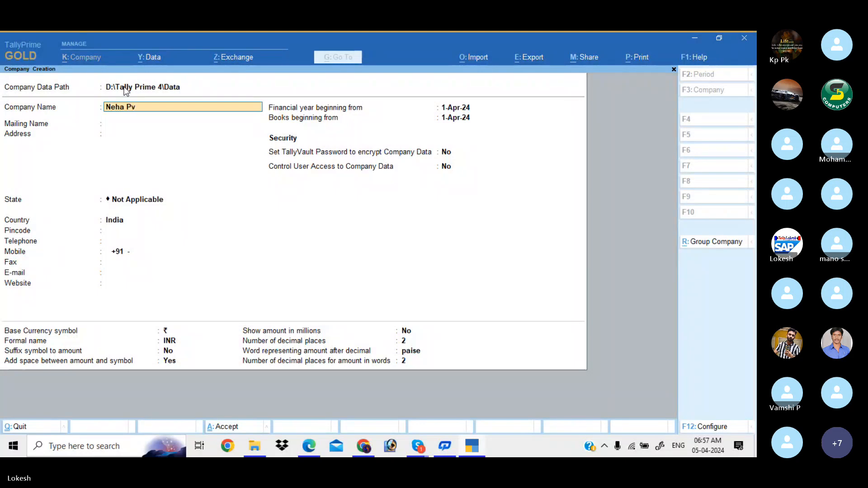
text(t Ltd)
key(Return)
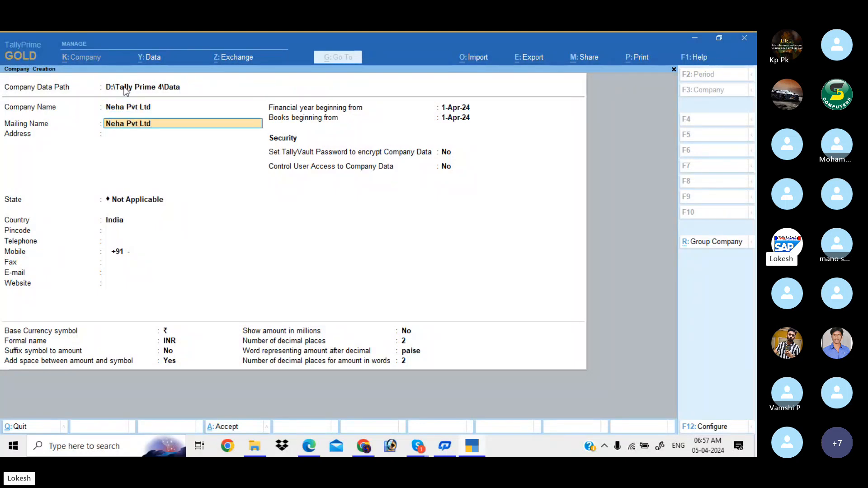
key(Return)
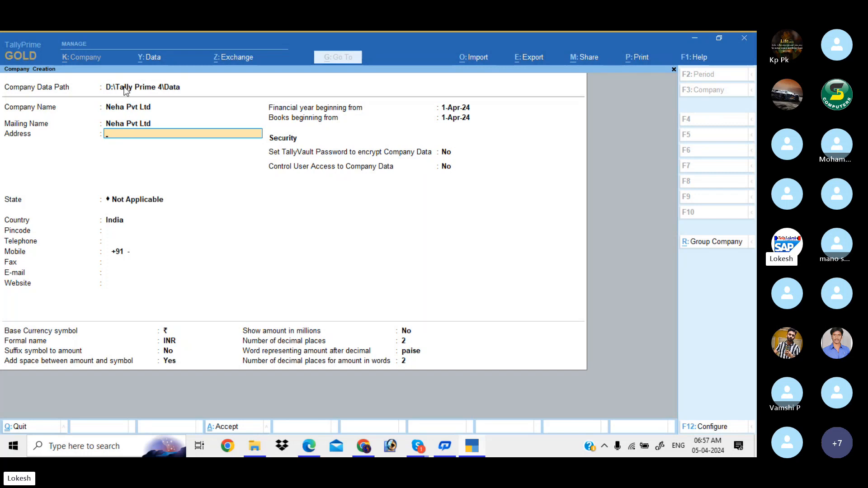
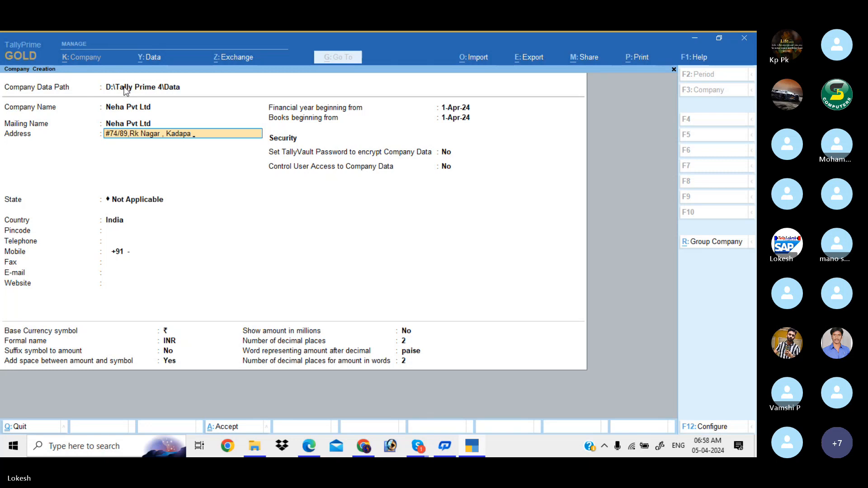
key(Return)
text(Cell)
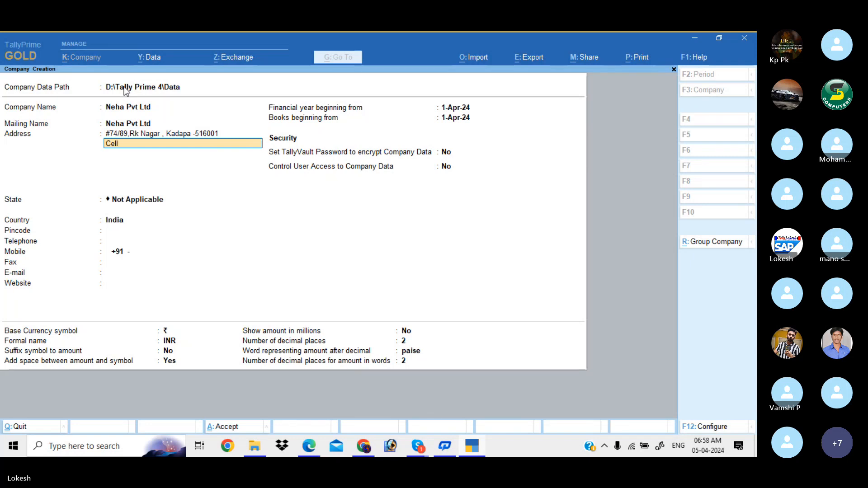
- Finish the address, set the state to Andhra Pradesh and enter the pincode
key(Return)
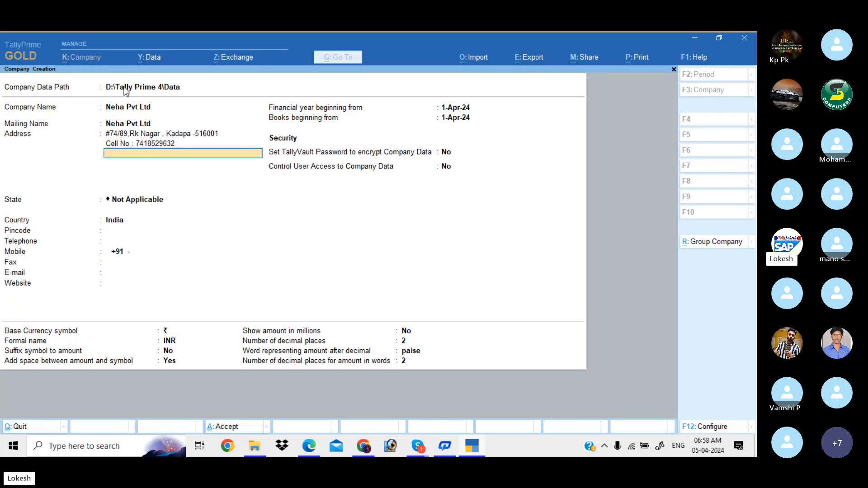
key(Return)
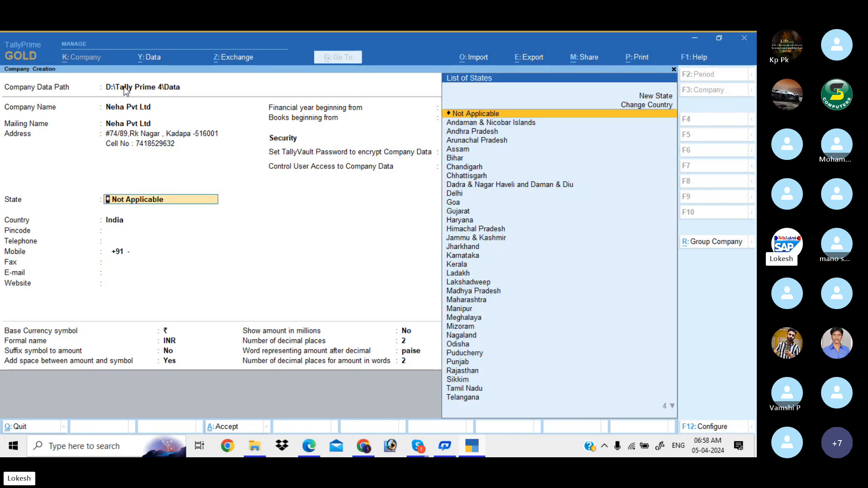
key(Down)
key(Down)
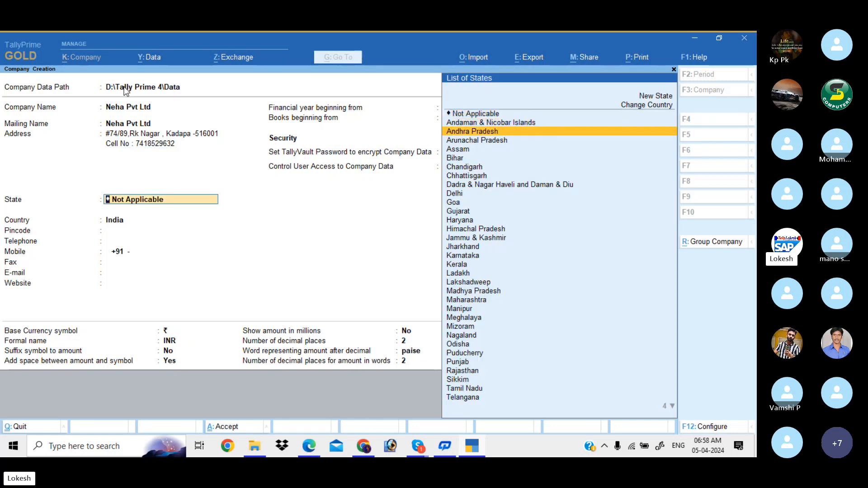
key(Return)
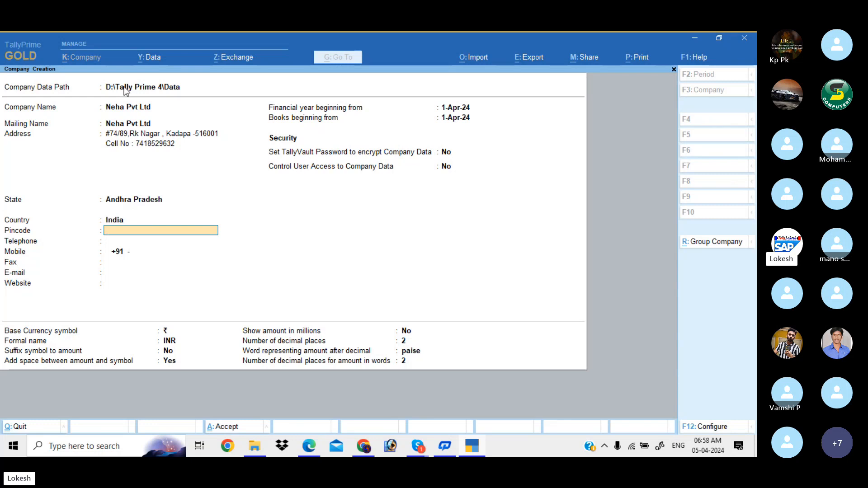
text(516001)
key(Return)
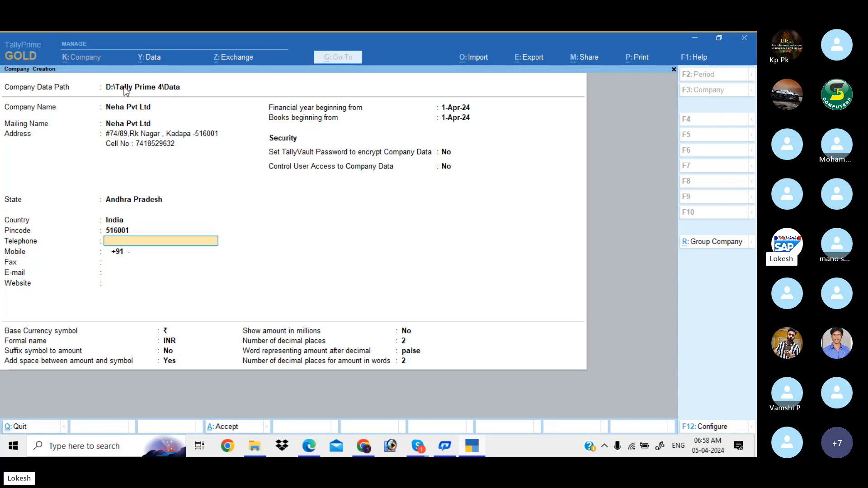
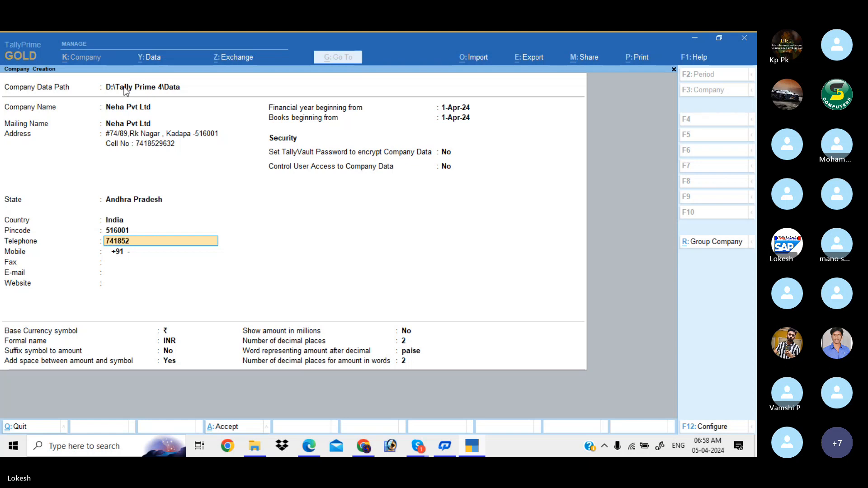
key(Return)
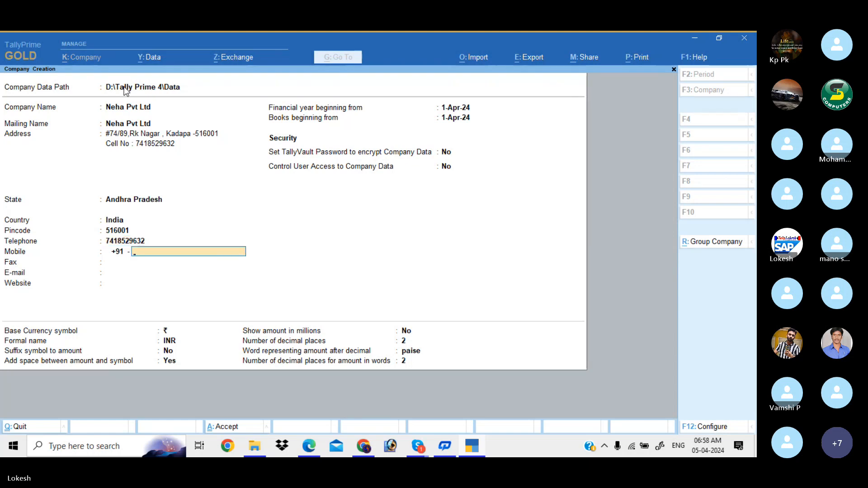
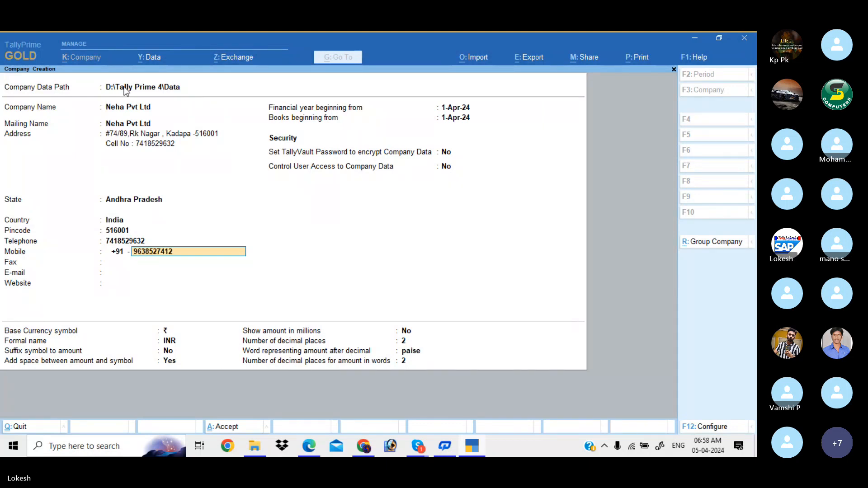
key(Return)
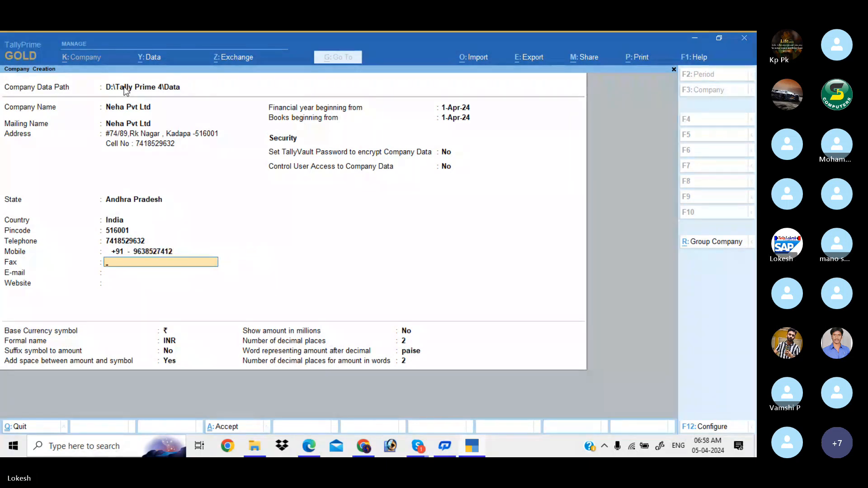
text(74185)
key(Return)
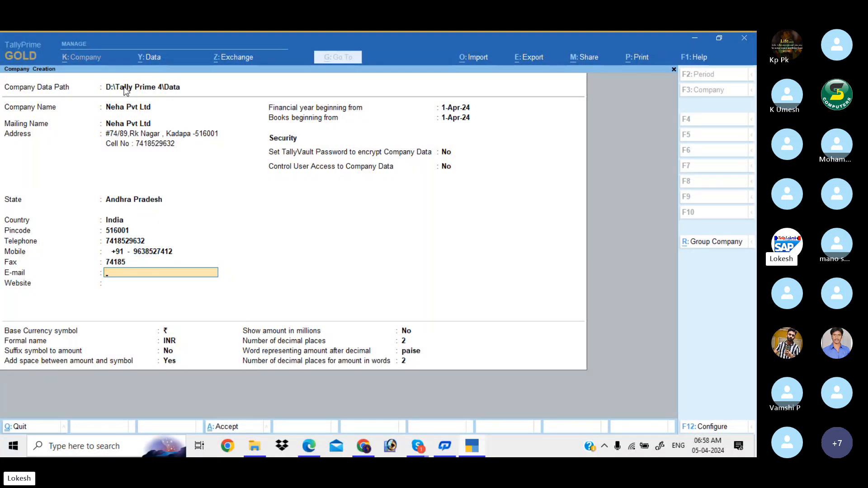
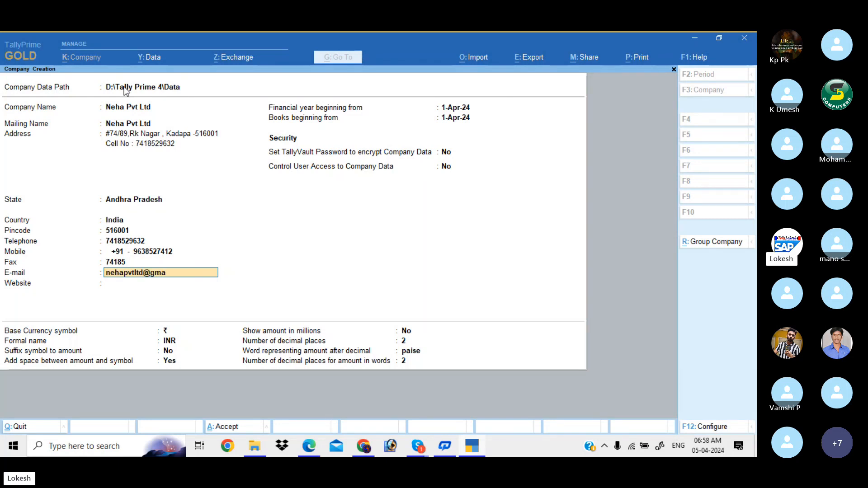
key(Return)
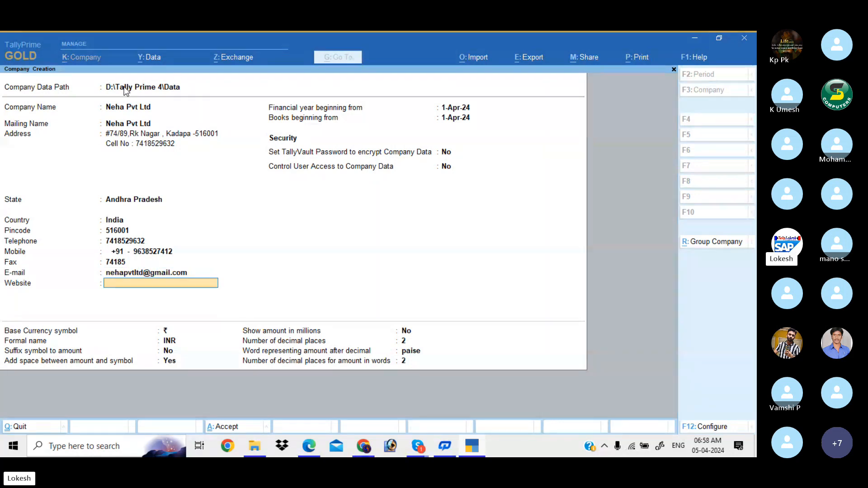
text(www.nehapvtl)
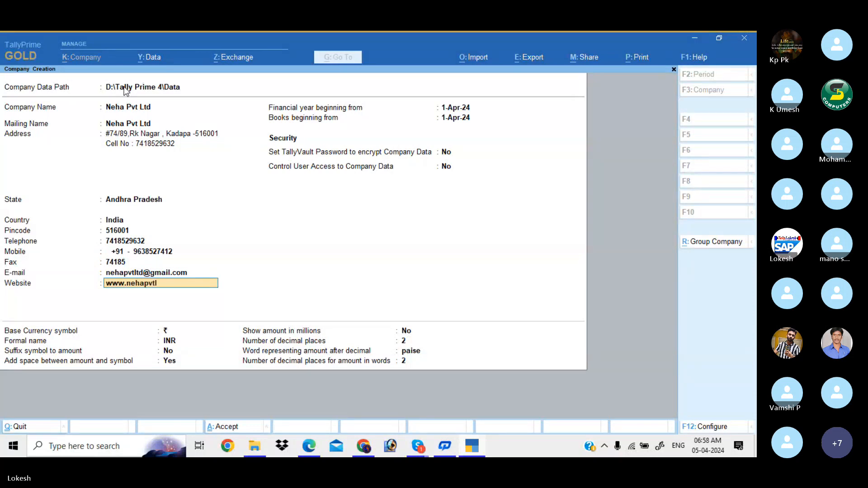
text(td.com)
- Keep financial year 1-Apr-24, default books start and ₹ currency settings, and save the company
key(Return)
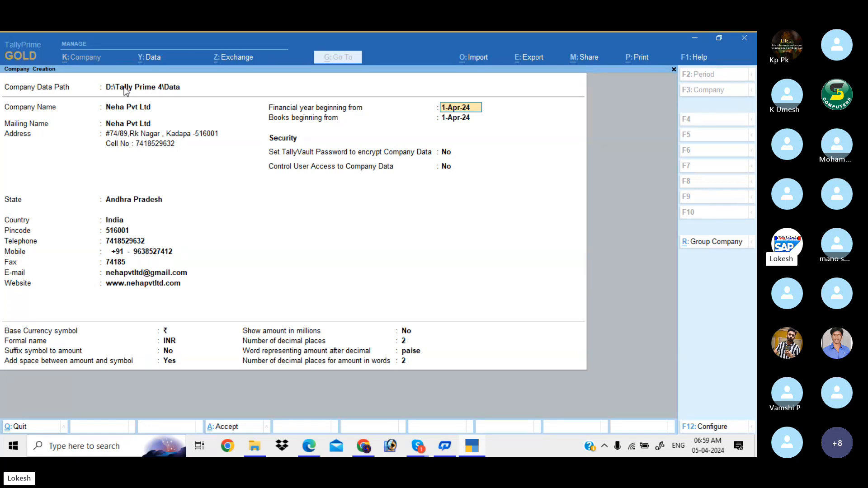
key(Return)
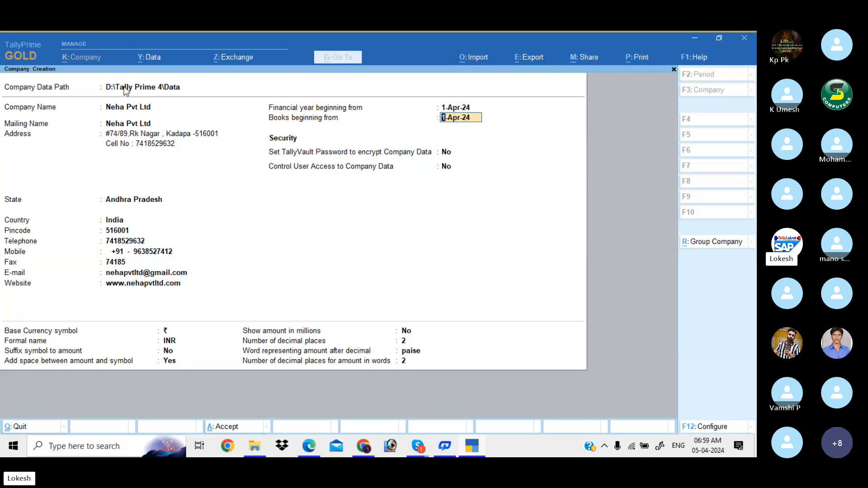
key(Return)
key(Return)
key(Return)
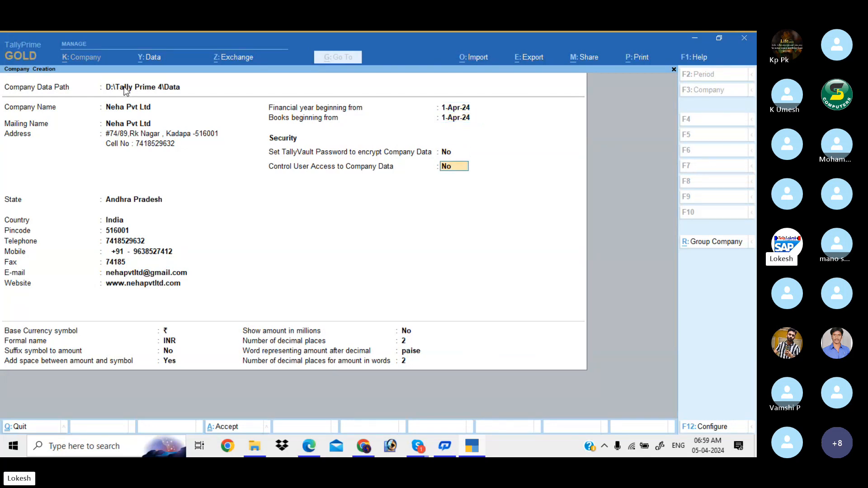
key(Return)
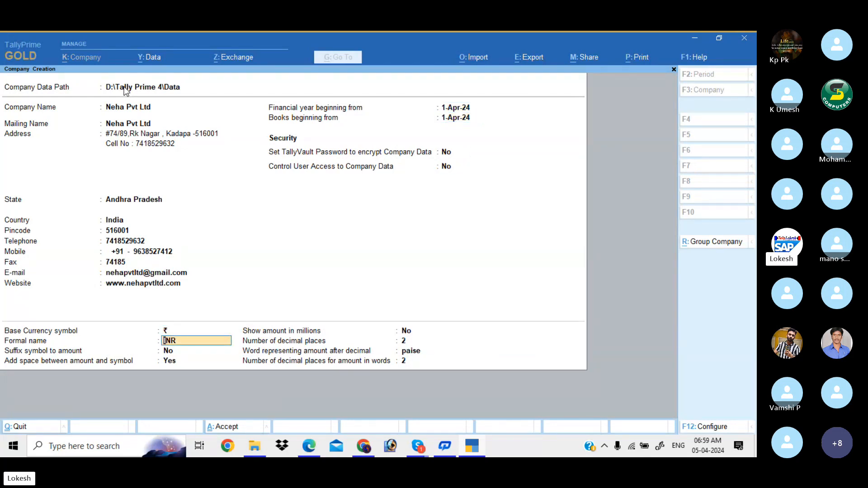
key(BackSpace)
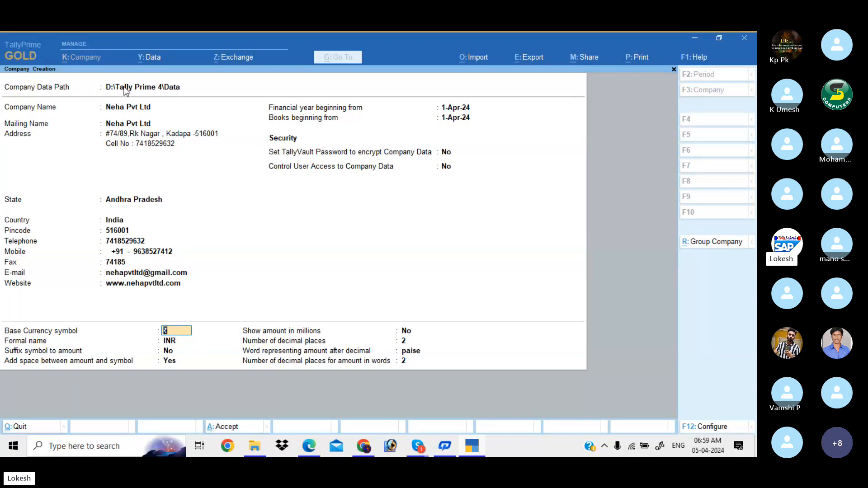
key(Return)
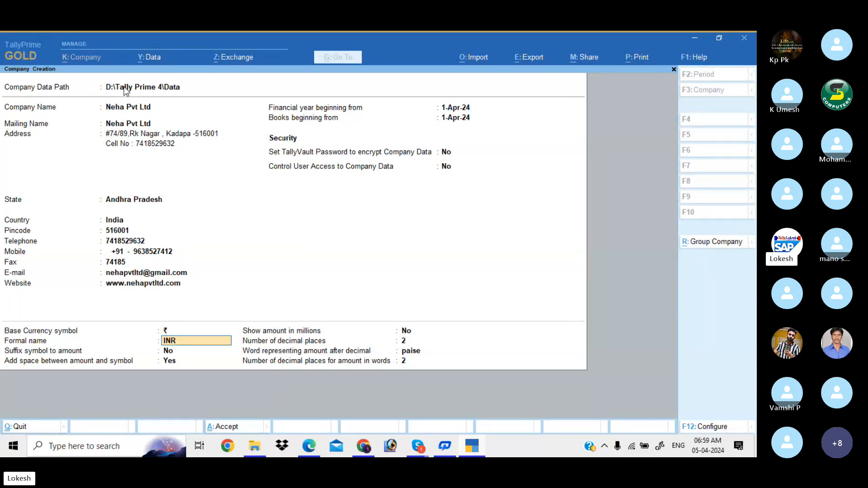
key(Return)
key(Return)
key(Return)
key(Return)
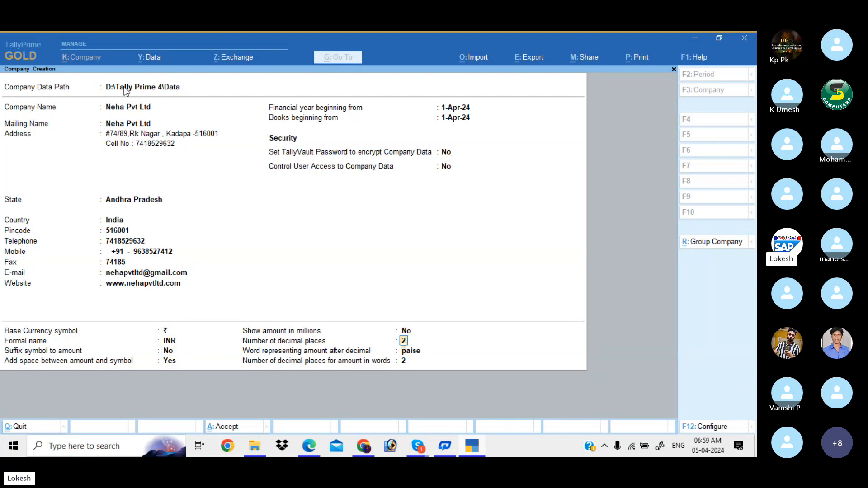
key(Return)
key(Return)
key(Return)
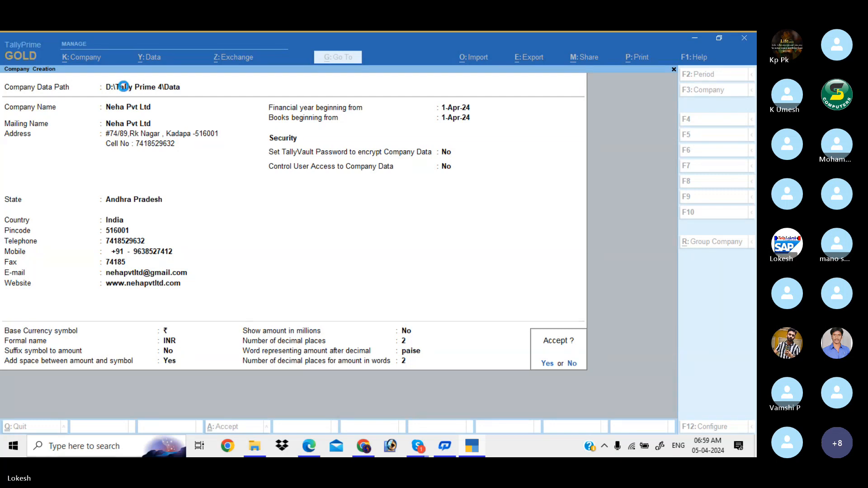
key(Return)
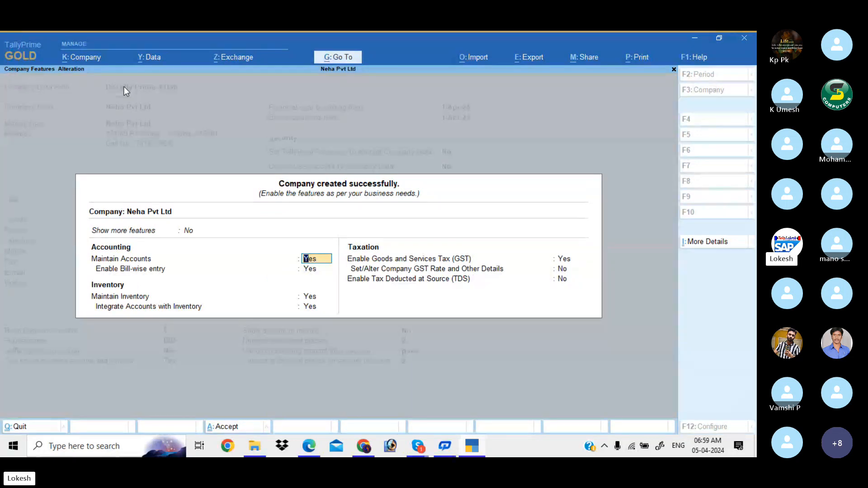
- Set Show more features and Show all features to Yes
key(Up)
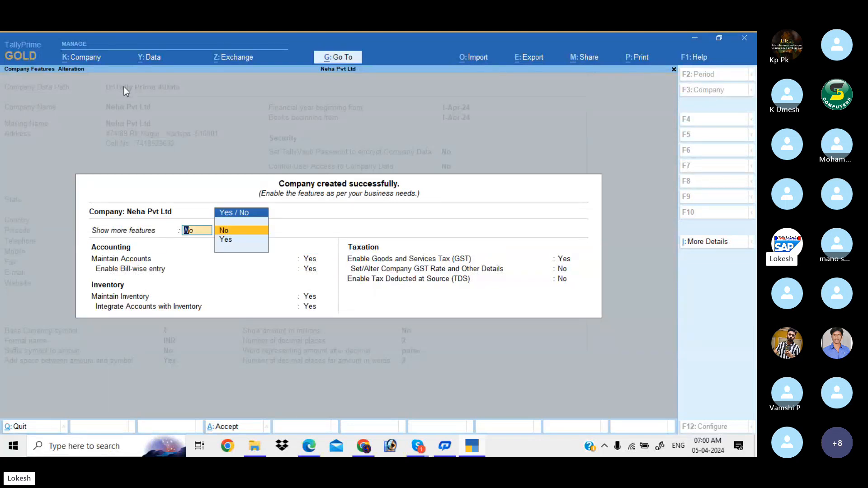
key(Down)
key(Return)
key(Up)
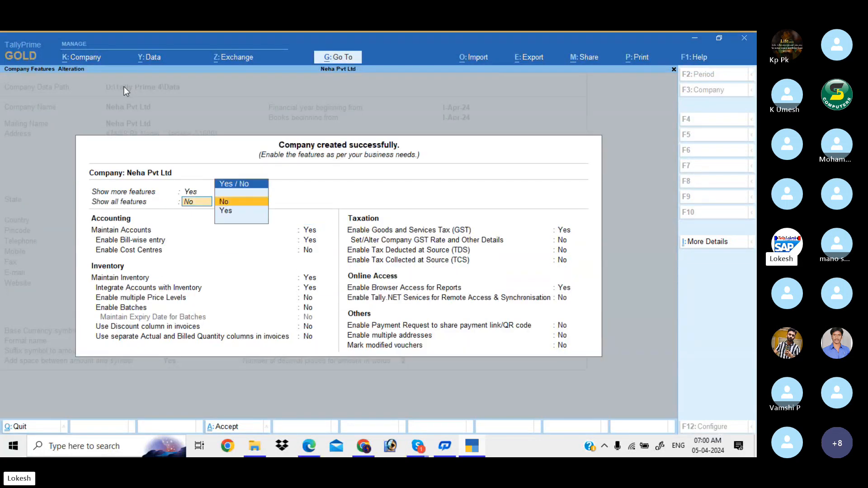
key(Down)
key(Return)
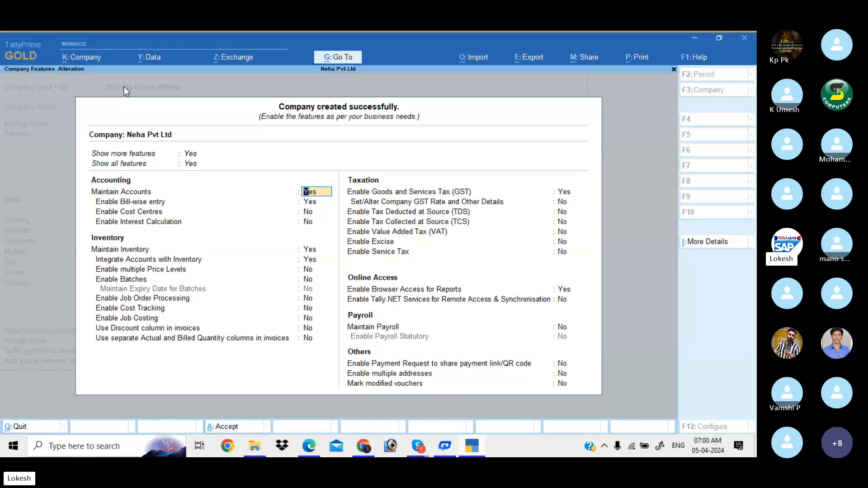
- Set bill-wise entry, inventory, GST and browser access to No, and accept the features
key(Return)
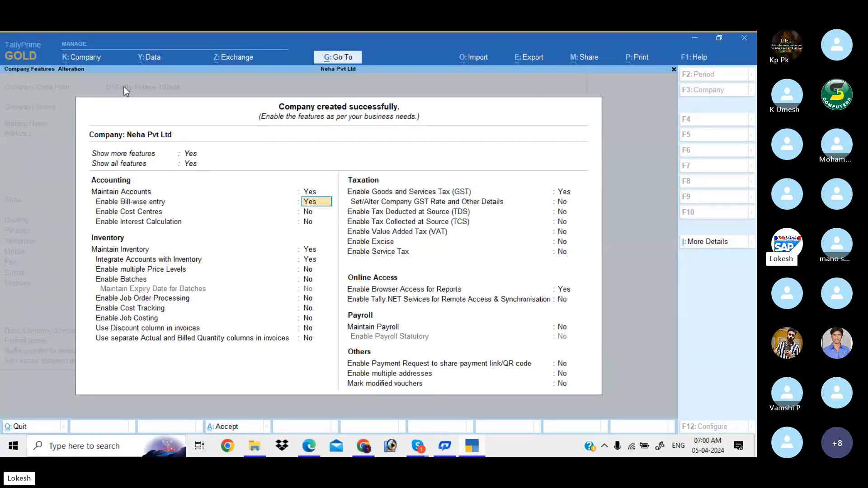
key(n)
key(Return)
key(Return)
key(n)
key(Return)
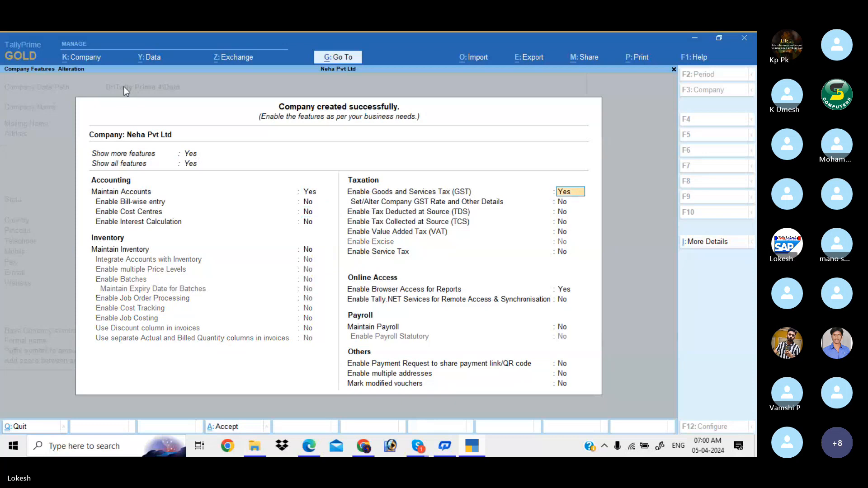
key(n)
key(Return)
key(Return)
key(Return)
key(Return)
key(Return)
key(n)
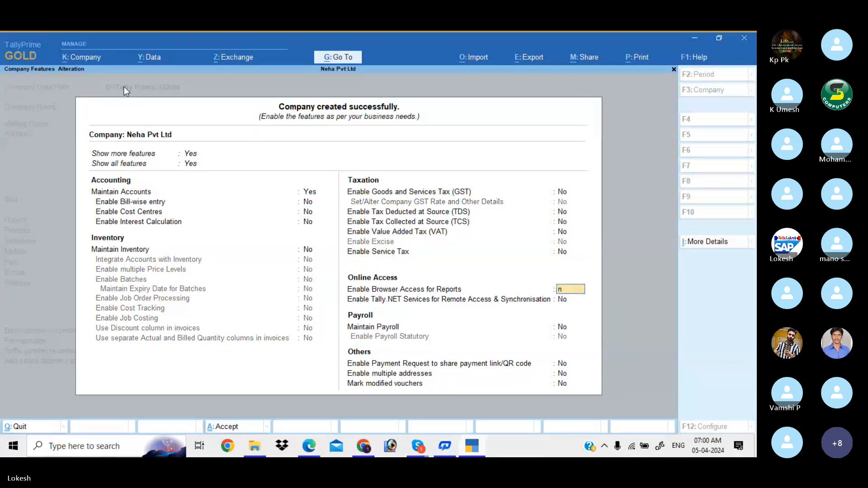
key(Return)
key(Return)
key(Return)
key(Return)
key(Return)
key(Return)
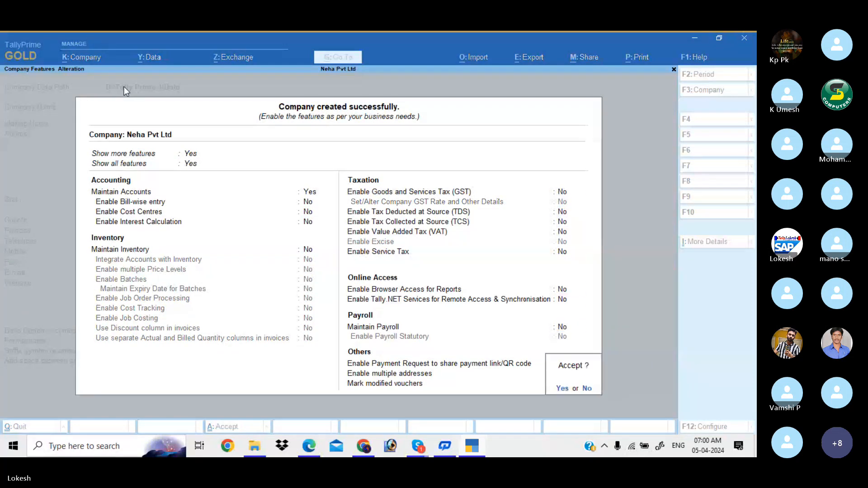
key(Return)
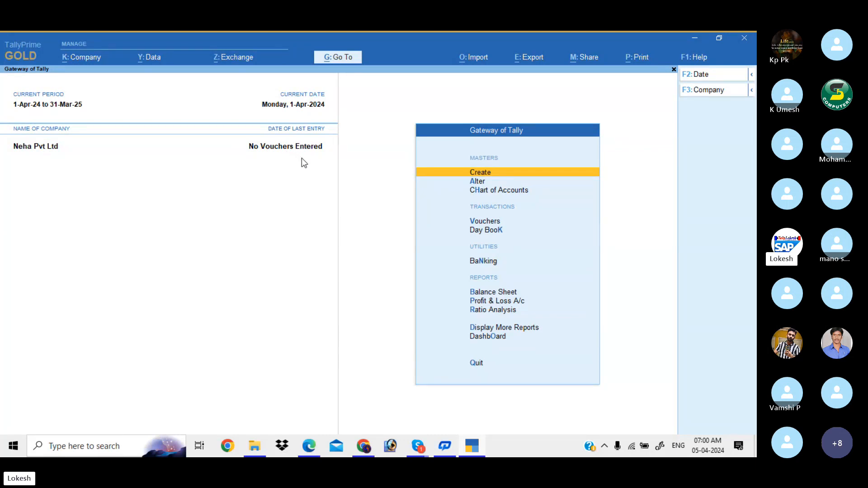
- Browse the list of account groups and the existing ledgers under Alter
key(Down)
key(Return)
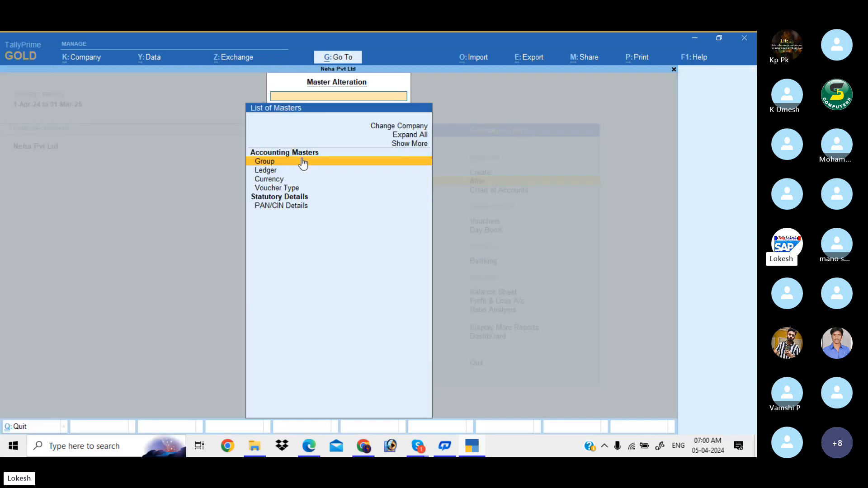
key(Return)
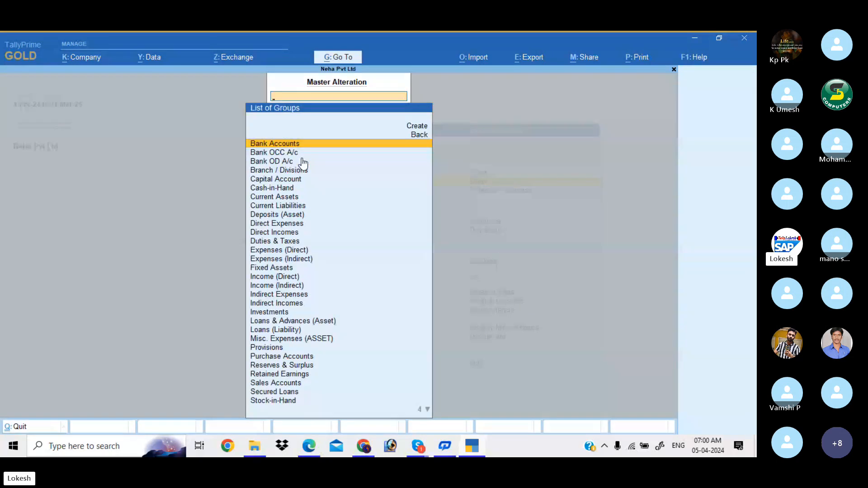
key(Down)
key(Down)
key(Down)
key(Down)
key(Down)
key(Down)
key(Down)
key(Down)
key(Down)
key(Down)
key(Down)
key(Down)
key(Down)
key(Down)
key(Down)
key(Down)
key(Down)
key(Down)
key(Down)
key(Down)
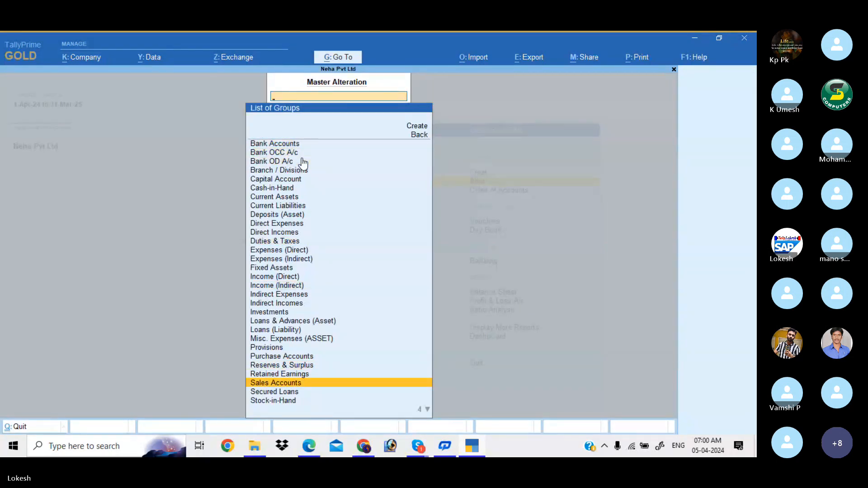
key(Escape)
key(Down)
key(Return)
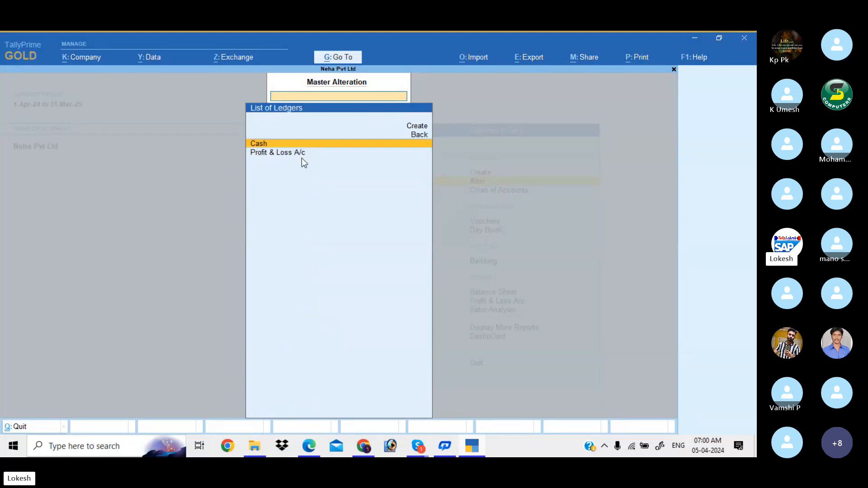
- Review all voucher types including inactive ones, then return to the Gateway
key(Escape)
key(Down)
key(Down)
key(Return)
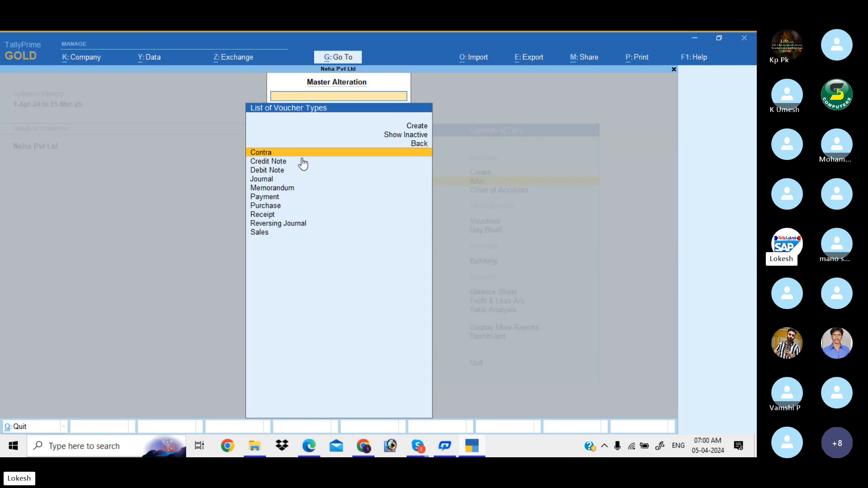
key(Up)
key(Up)
key(Return)
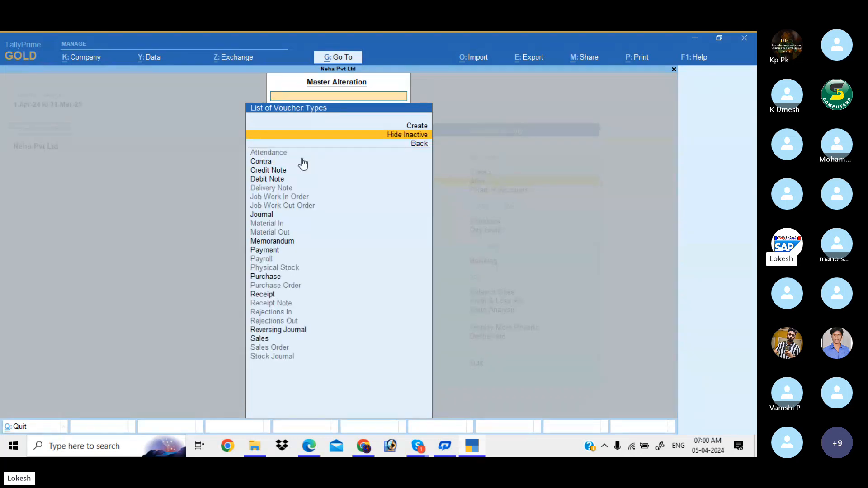
key(Down)
key(Down)
key(Down)
key(Down)
key(Down)
key(Down)
key(Down)
key(Down)
key(Down)
key(Down)
key(Down)
key(Down)
key(Down)
key(Down)
key(Down)
key(Down)
key(Down)
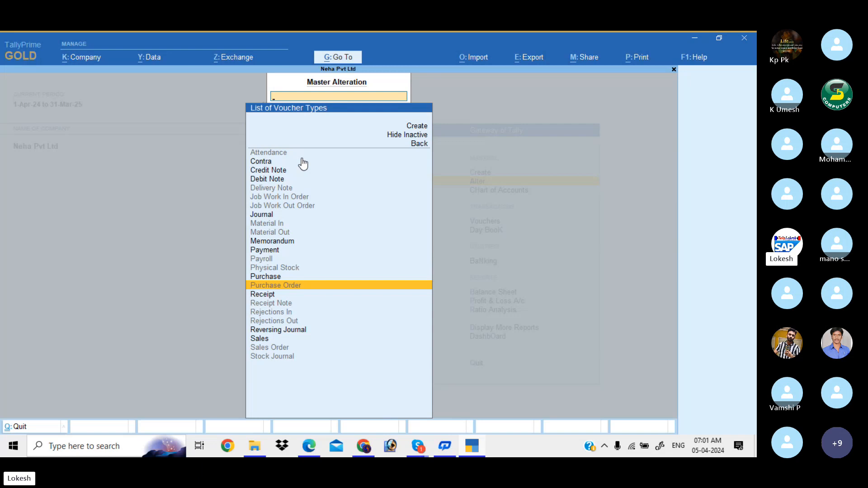
key(Escape)
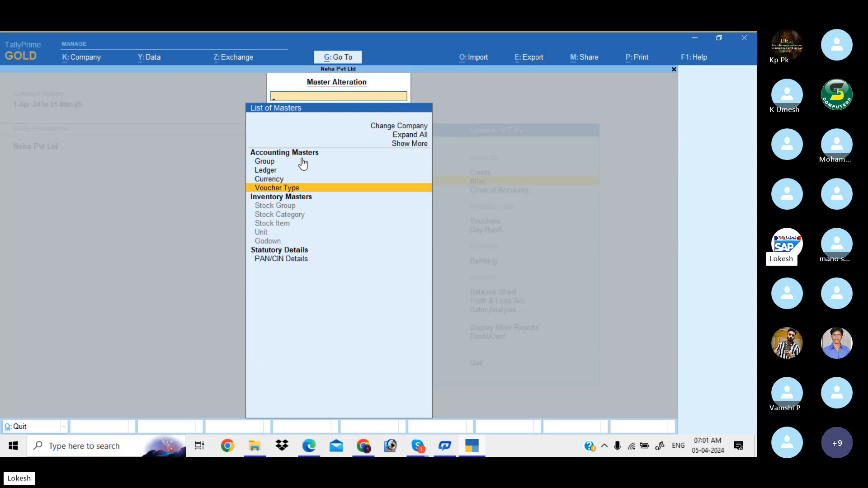
key(Escape)
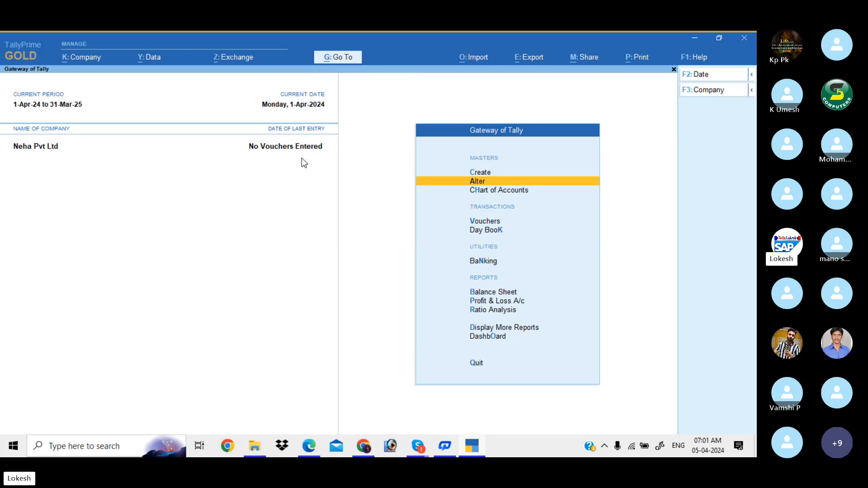
- Open a new Ledger Creation form from Create
key(Up)
key(Return)
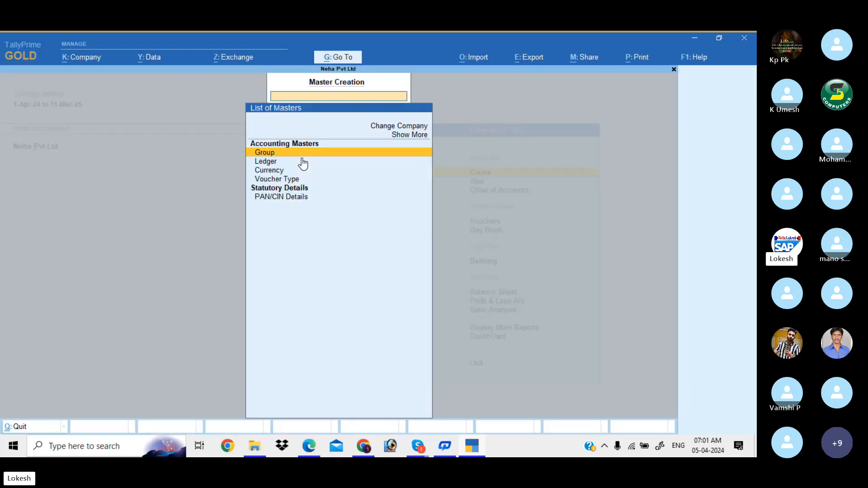
key(Down)
key(Return)
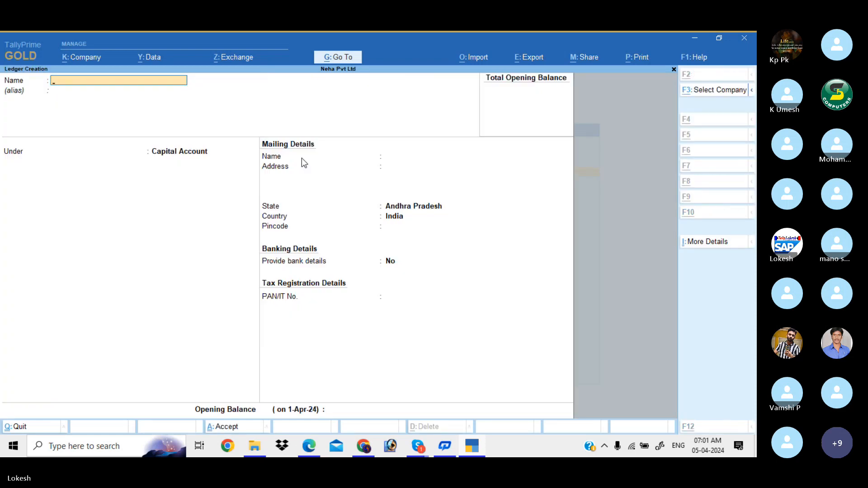
- Zoom out the Edge PDF on page 52 so all ten Problem-1 transactions fit
key(alt+Tab)
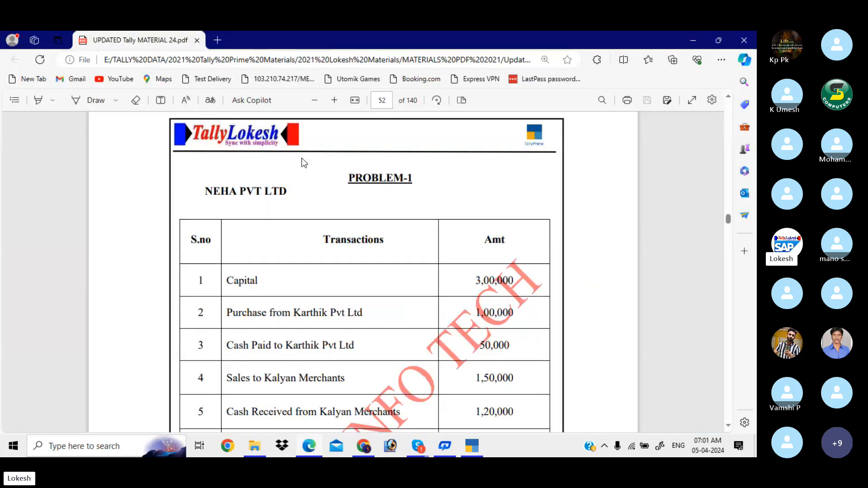
scroll(302, 159, down, 2)
scroll(303, 162, down, 1)
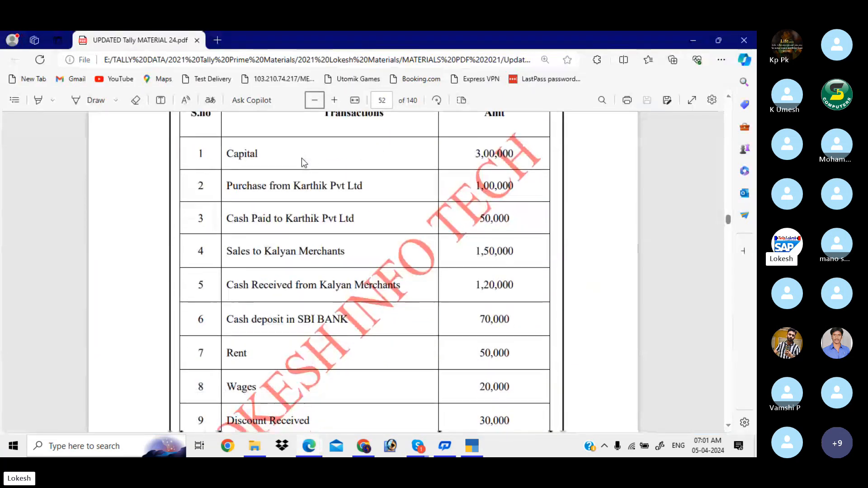
click(318, 105)
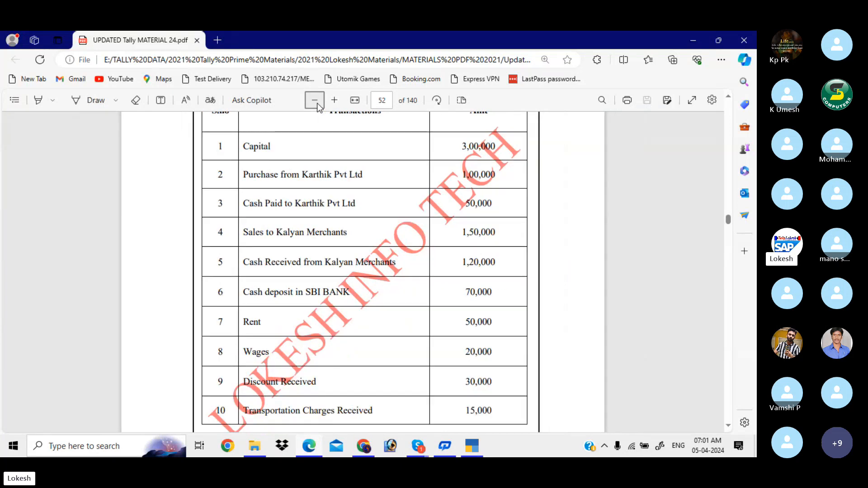
scroll(318, 105, up, 1)
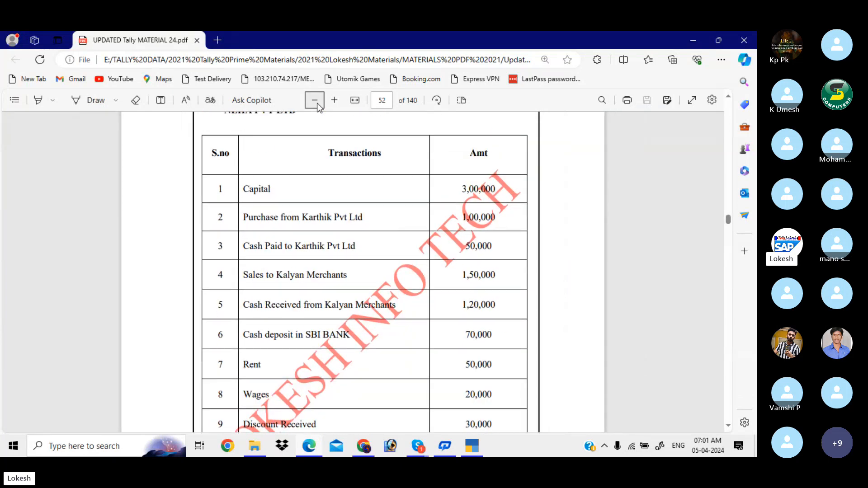
scroll(317, 105, down, 1)
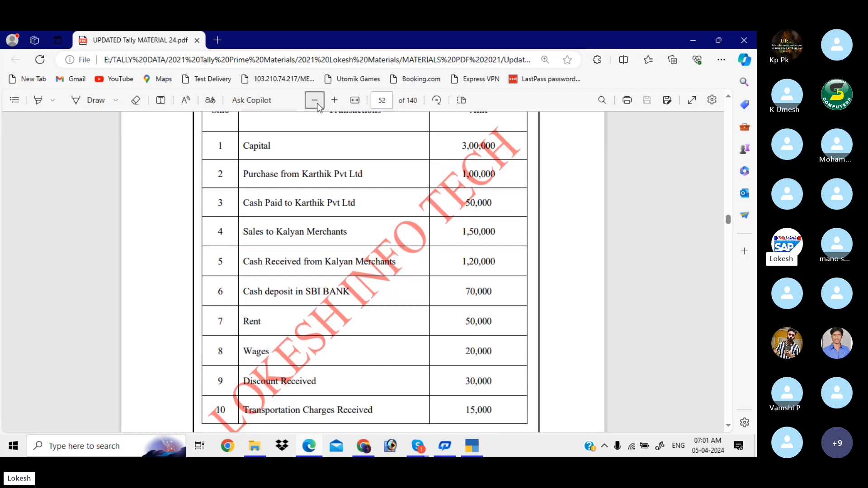
scroll(316, 103, down, 1)
scroll(317, 103, up, 1)
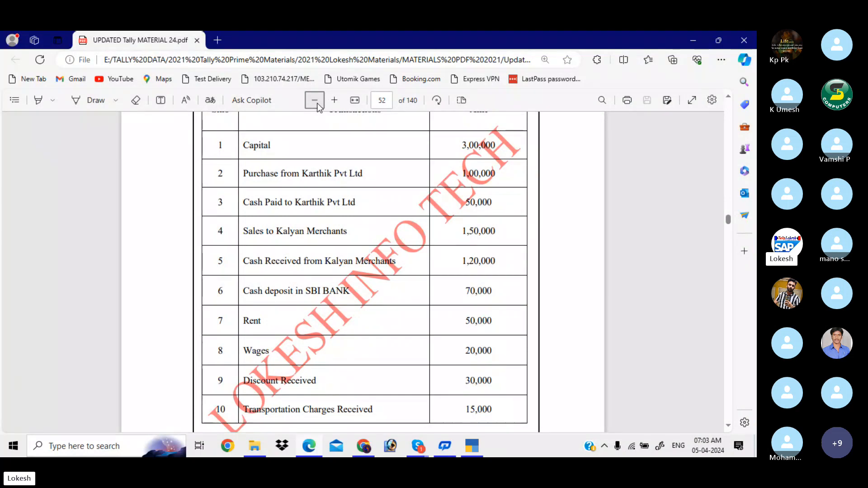
- Create a ledger named Capital under the Capital Account group and accept it
key(alt+Tab)
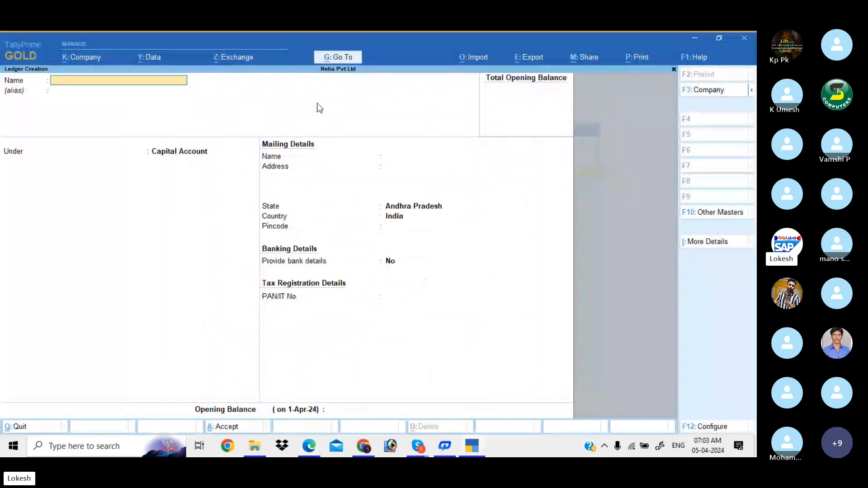
text(Capital)
key(Return)
key(Return)
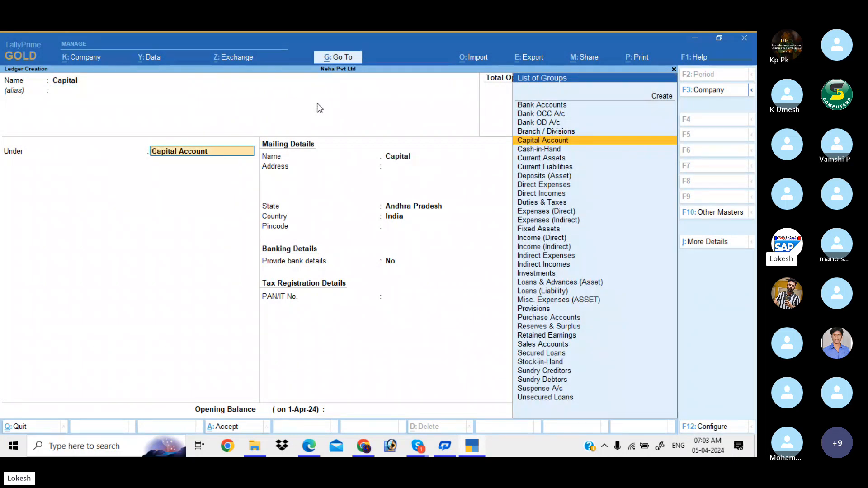
key(Down)
key(Down)
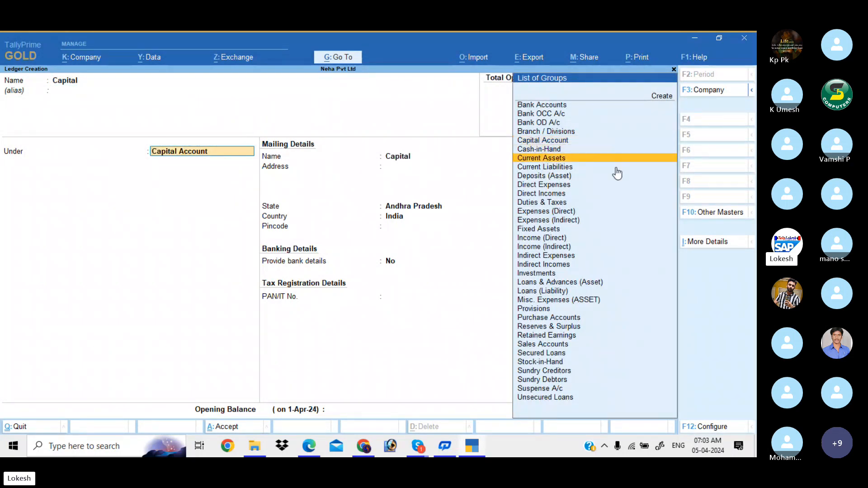
key(Up)
key(Up)
key(Up)
key(Up)
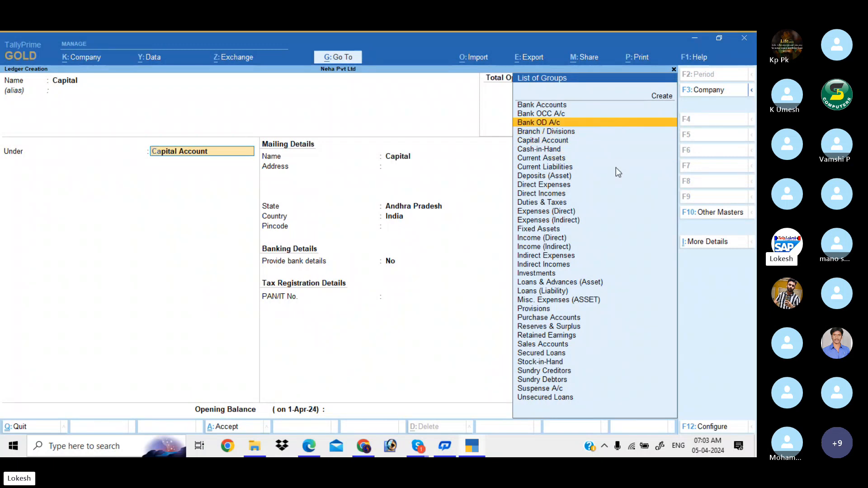
key(Right)
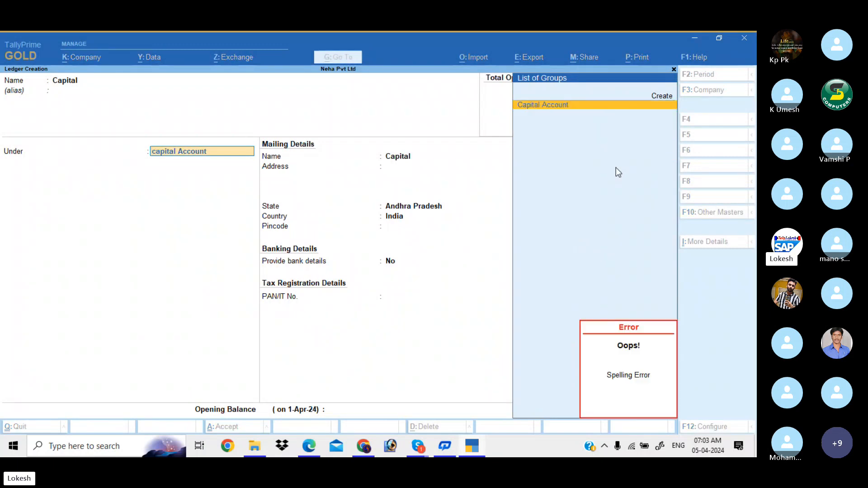
key(BackSpace)
key(BackSpace)
key(BackSpace)
key(BackSpace)
key(BackSpace)
key(BackSpace)
key(BackSpace)
key(BackSpace)
key(BackSpace)
key(BackSpace)
key(BackSpace)
key(BackSpace)
key(BackSpace)
key(BackSpace)
key(BackSpace)
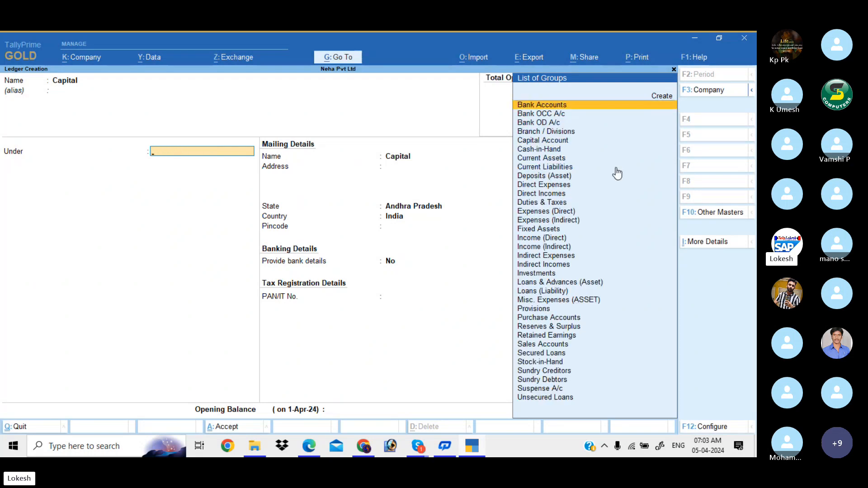
text(cap)
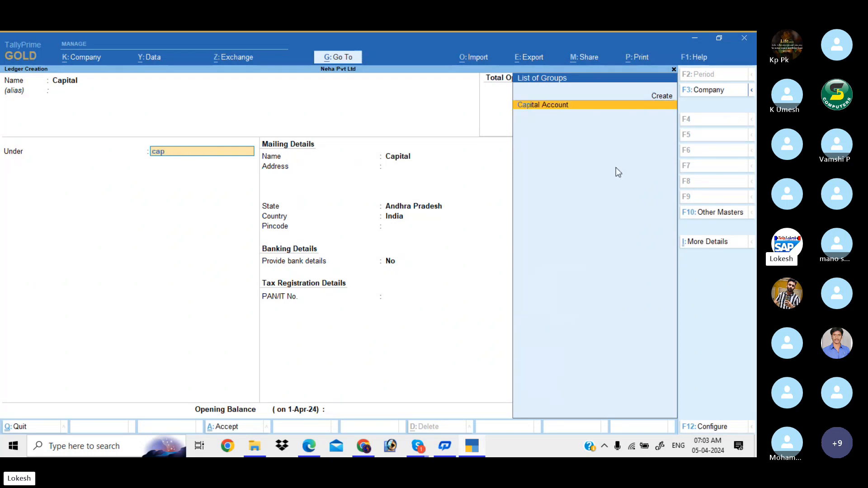
key(Return)
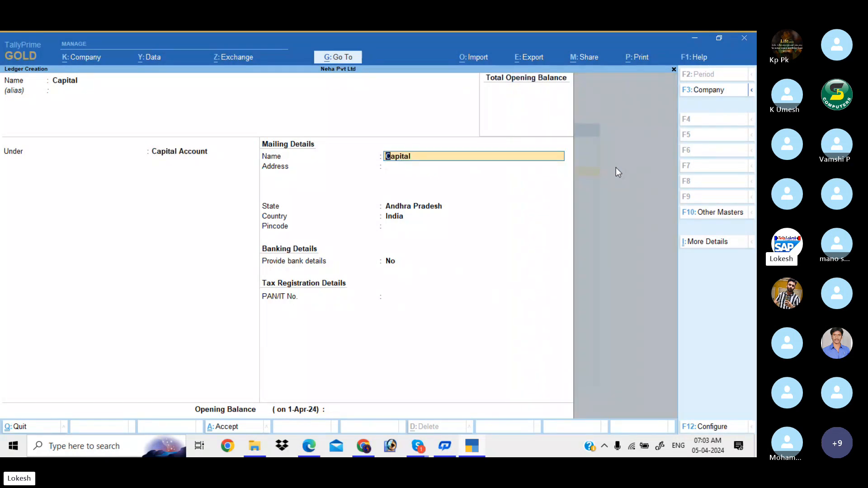
key(Return)
key(Return)
key(Return)
key(Return)
key(Return)
key(Return)
key(Return)
key(Return)
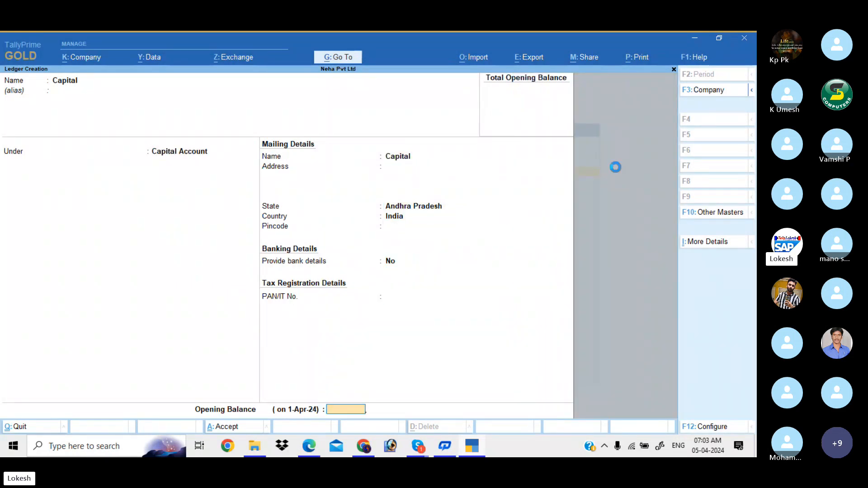
key(Return)
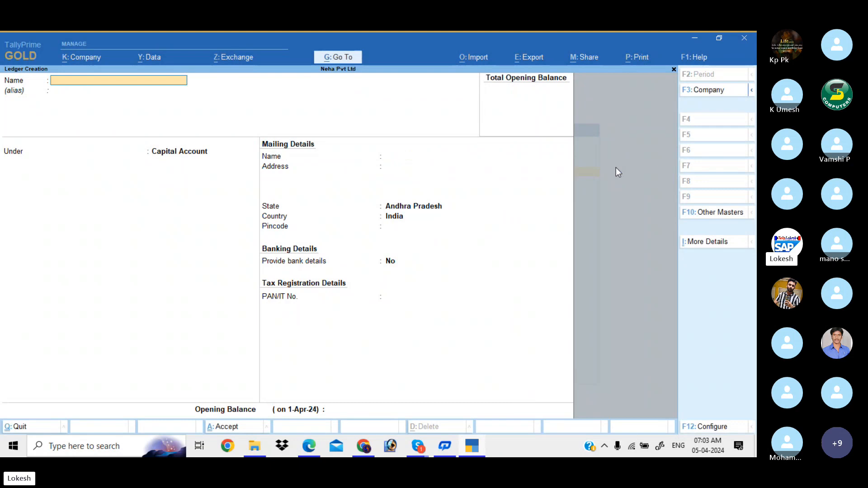
- Save the Capital ledger, then create a Purchase ledger under Purchase Accounts, type Not Applicable
key(alt+Tab)
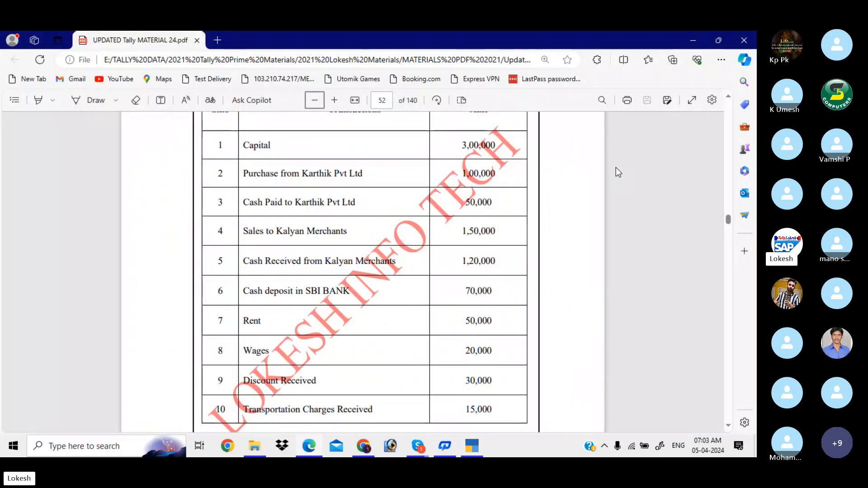
key(alt+Tab)
text(P)
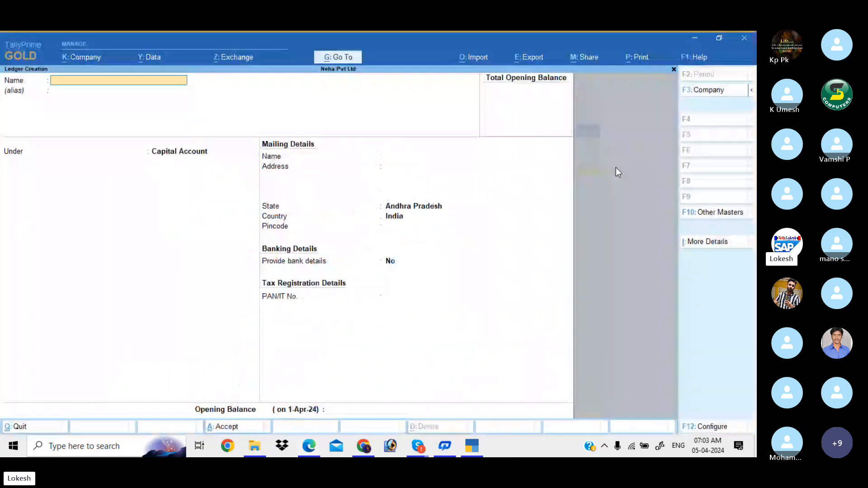
text(urchase)
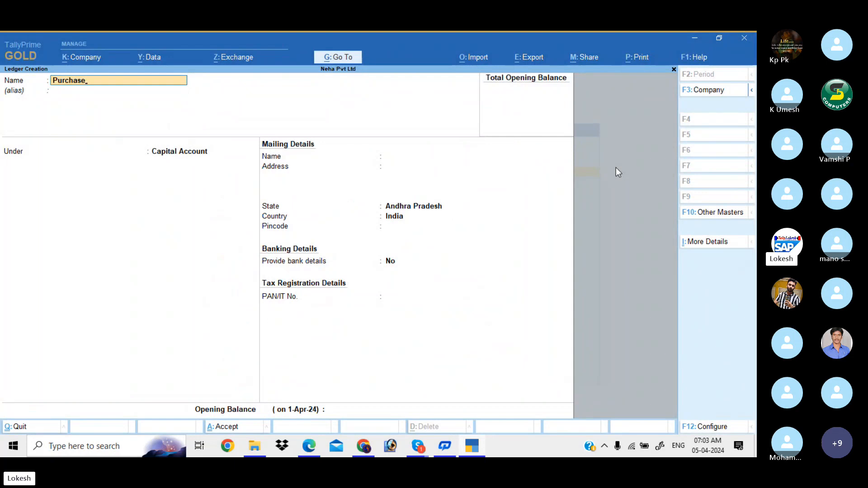
key(Return)
key(Return)
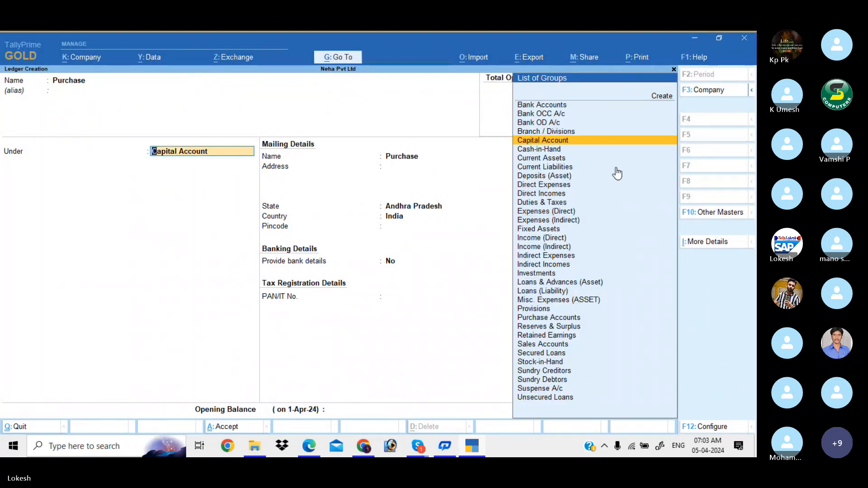
text(Pu)
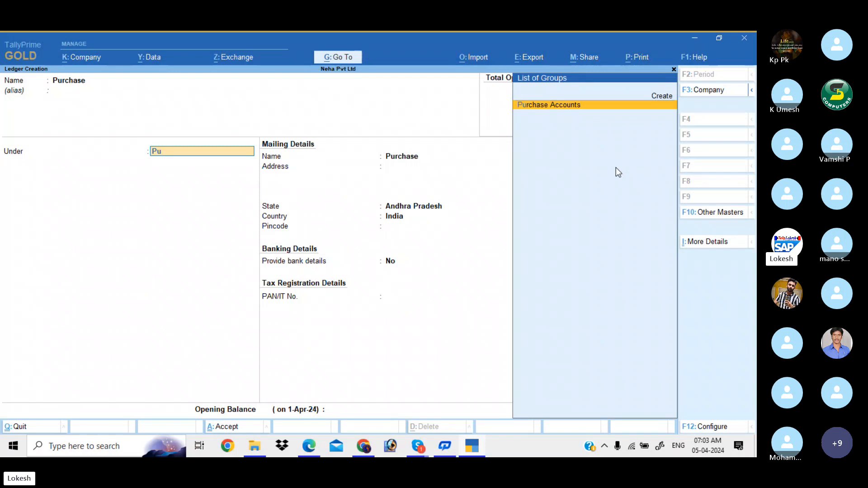
key(Return)
key(Return)
key(Return)
key(Return)
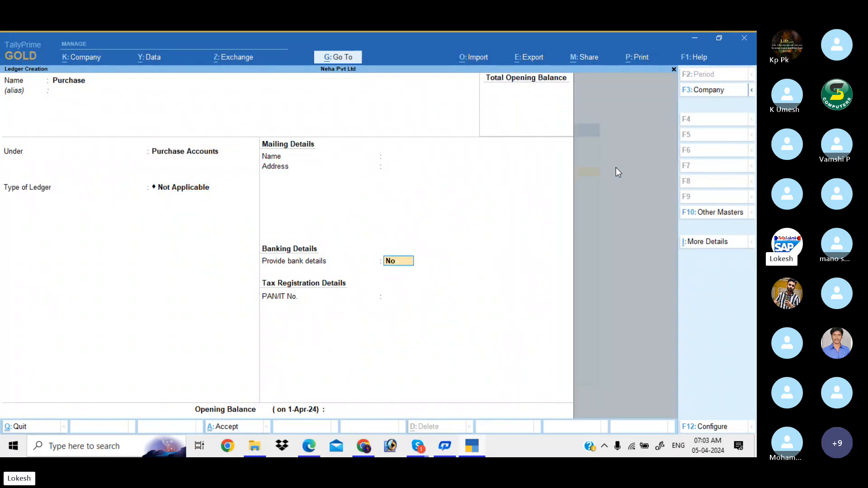
key(Return)
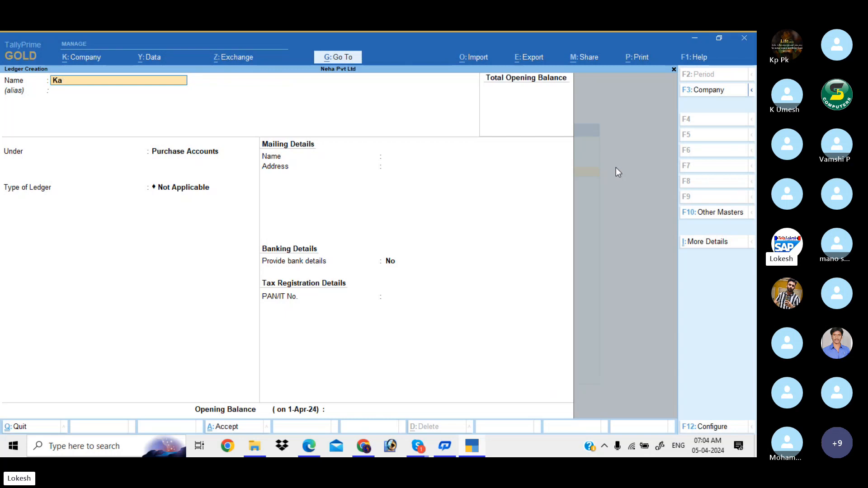
- Create and save a Karthik Pvt Ltd ledger under Sundry Creditors
text(Karthik Pv)
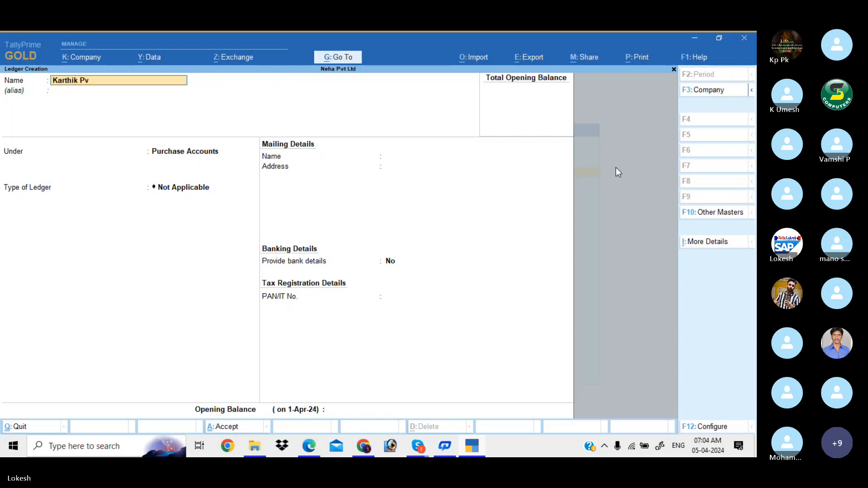
text(t Ltd)
key(Return)
key(Return)
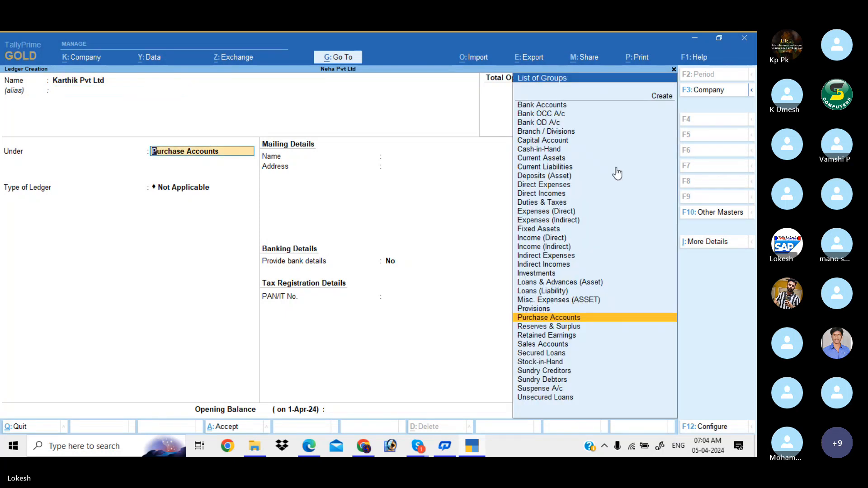
text(Sun)
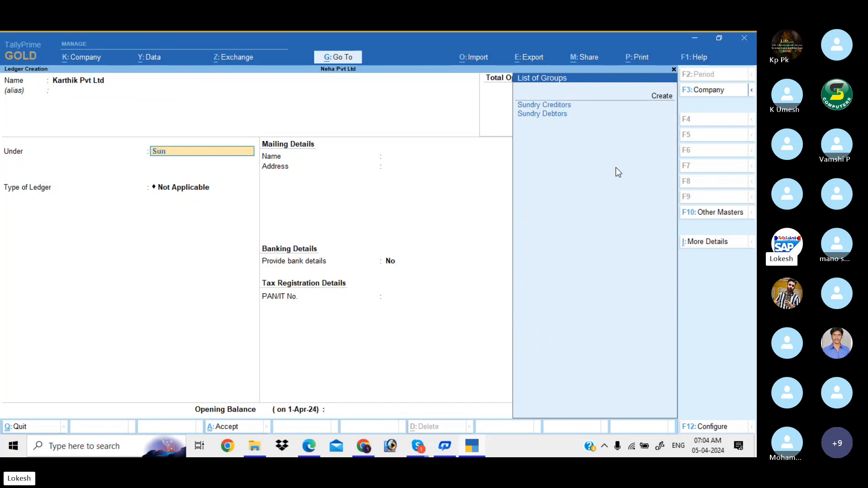
key(Return)
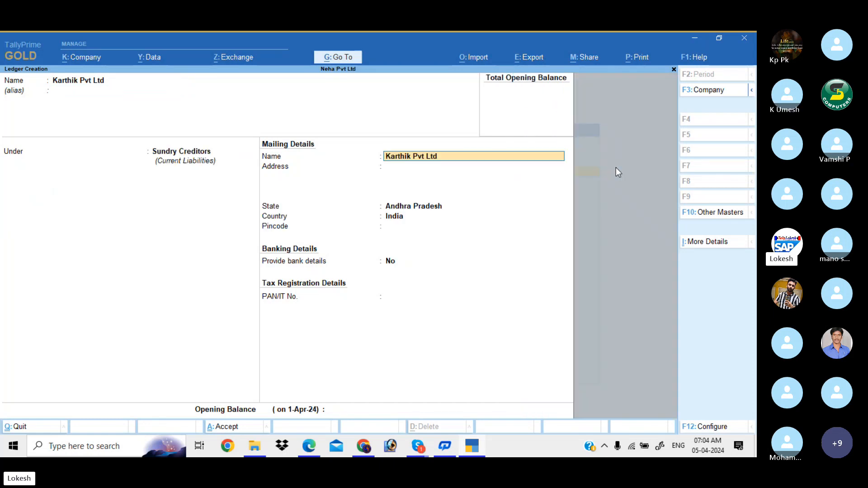
key(Return)
key(Return)
key(Return)
key(Return)
key(Return)
key(Return)
key(Return)
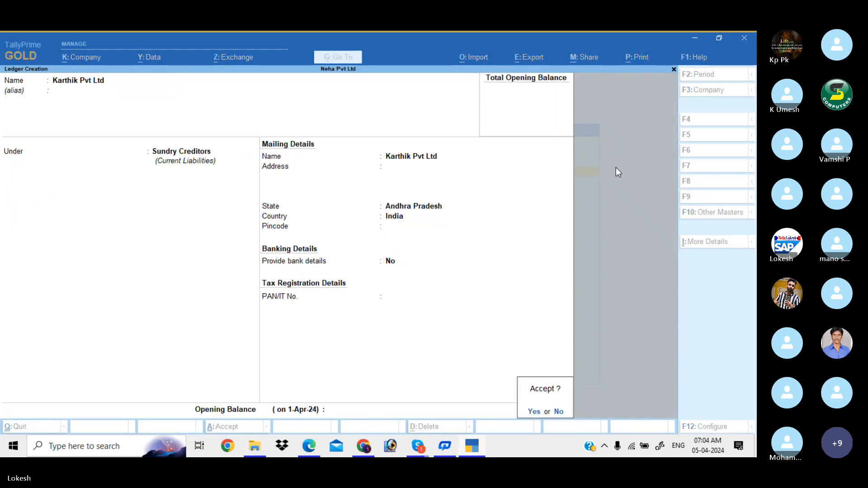
key(Return)
- Check the PDF transaction list, then save a Sales ledger under Sales Accounts, type Not Applicable
key(alt+Tab)
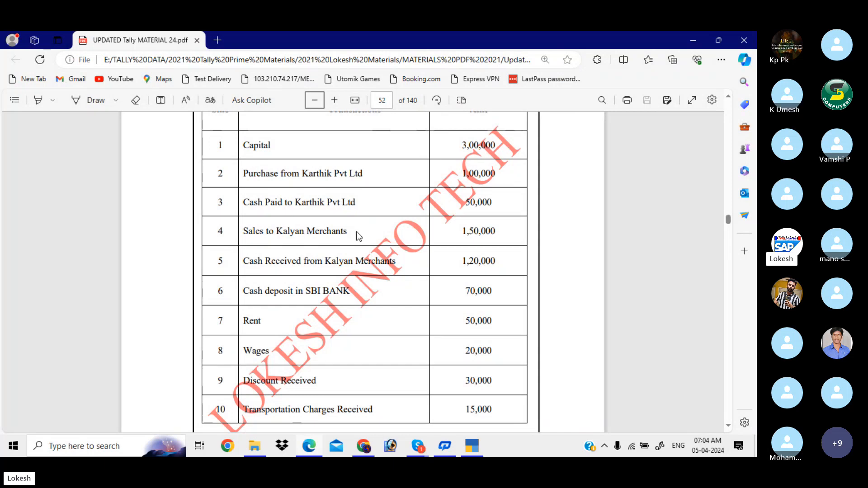
key(alt+Tab)
text(Sales)
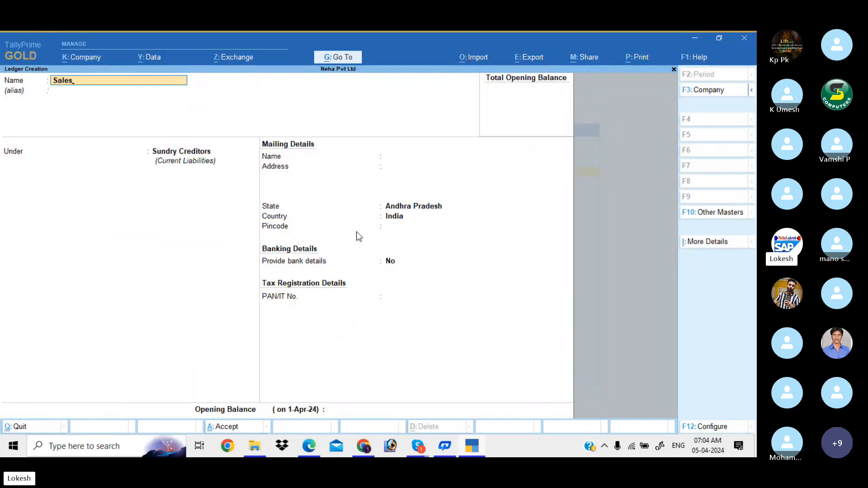
key(Return)
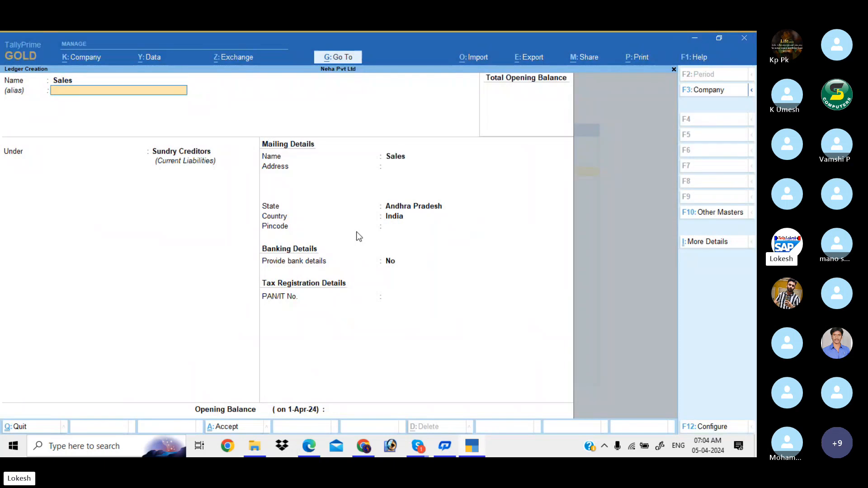
text(Sa)
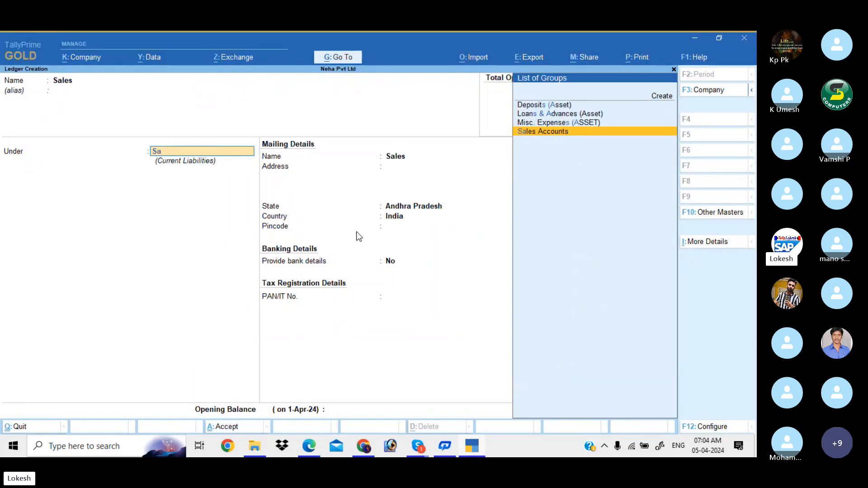
key(Return)
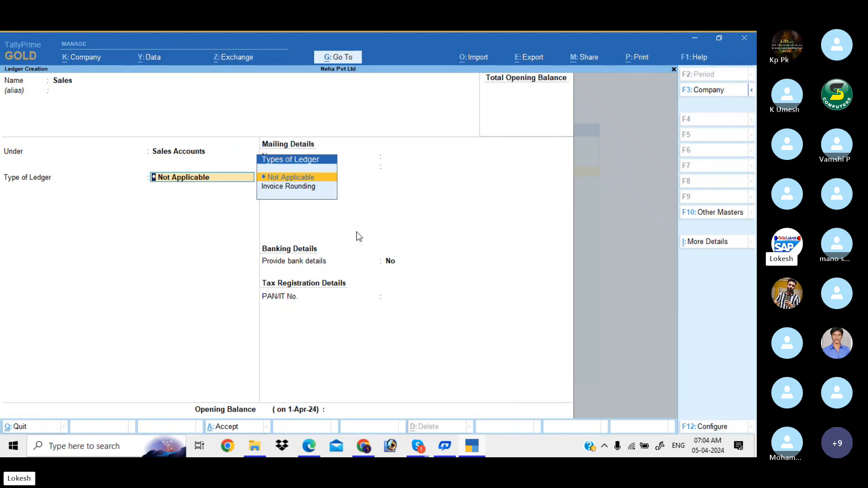
key(Return)
key(Return)
key(Return)
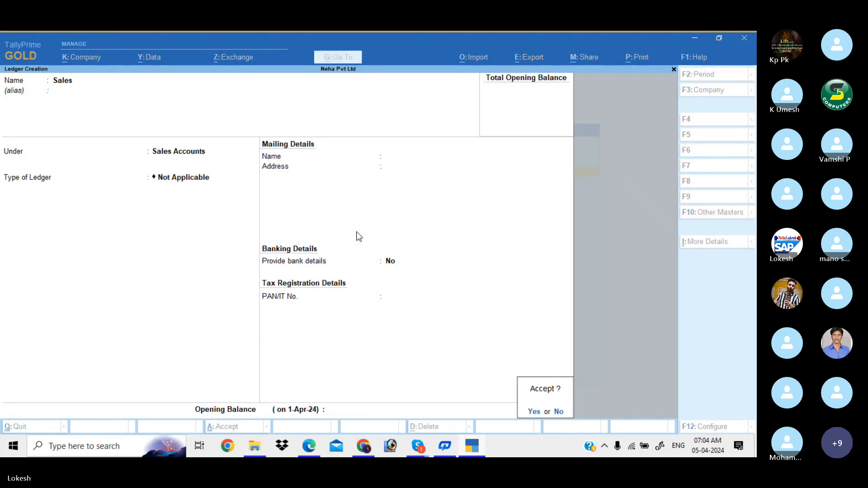
key(Return)
- Create and save a Kalyan Merchants ledger under Sundry Debtors
text(Kal)
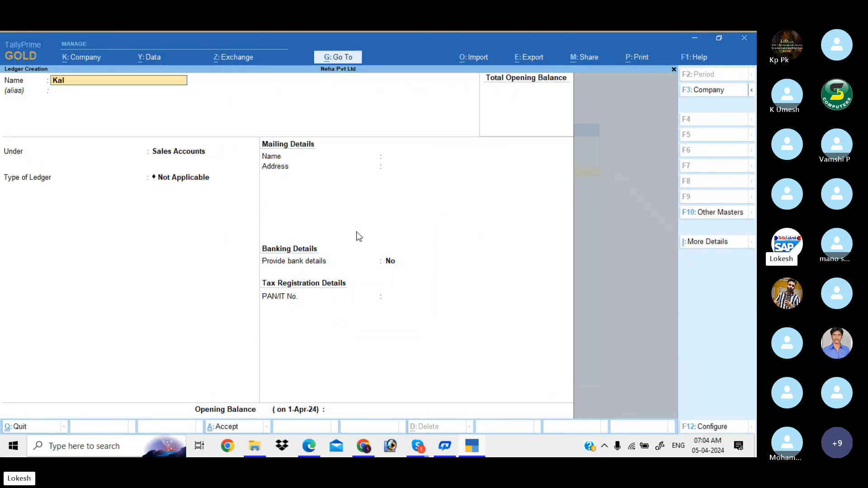
text(yan merch)
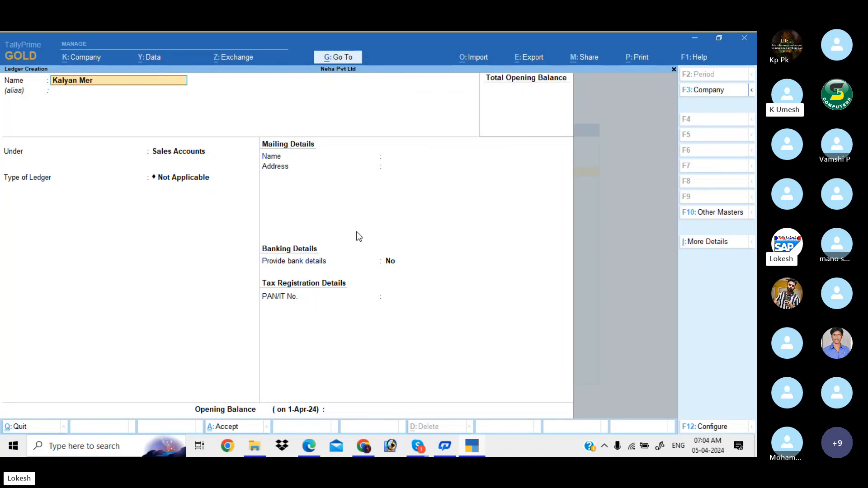
text(ants)
key(Return)
key(Return)
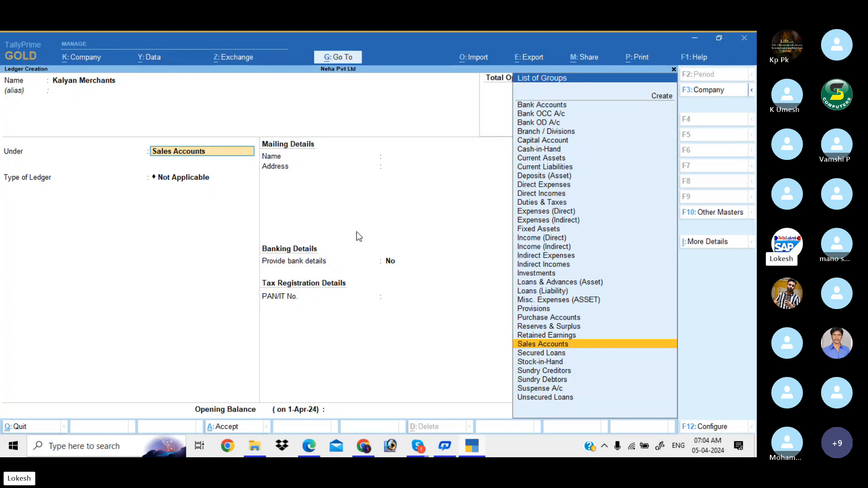
text(Sun)
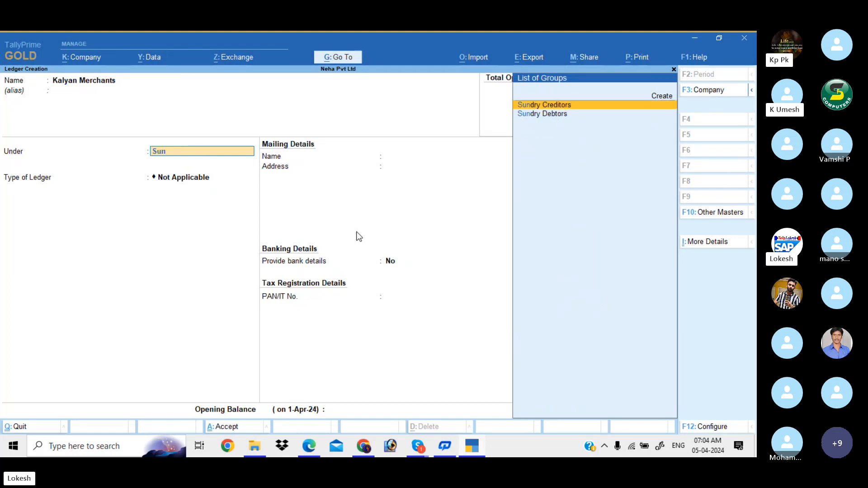
key(Down)
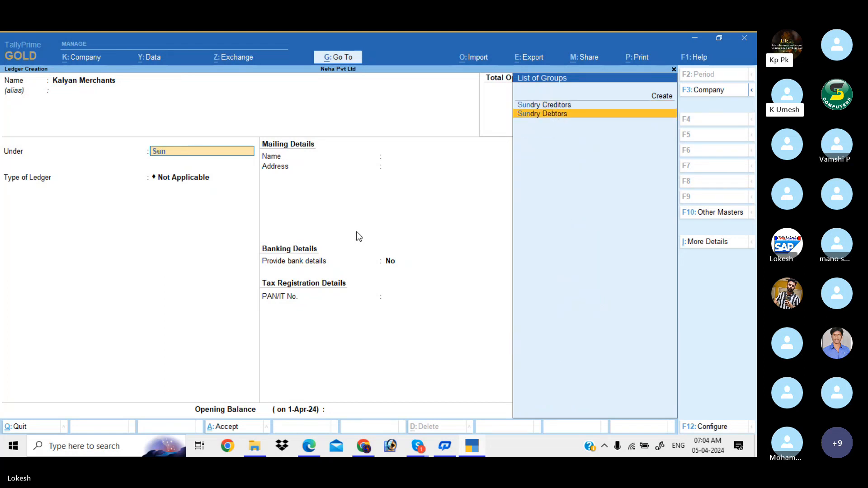
key(Return)
key(Return)
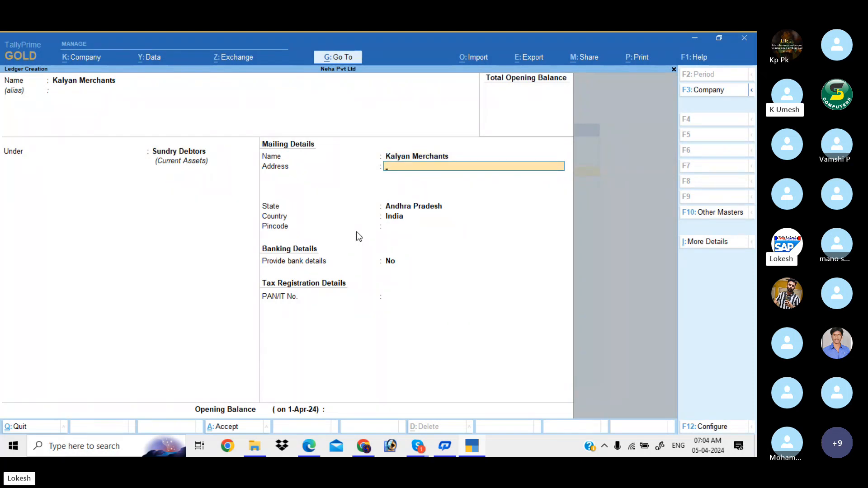
key(Return)
key(Return)
key(Return)
key(Return)
key(Return)
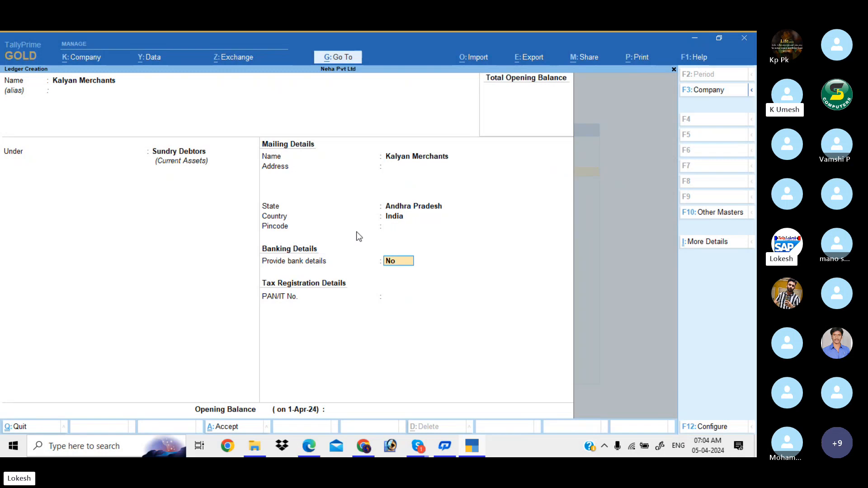
key(Return)
key(Return)
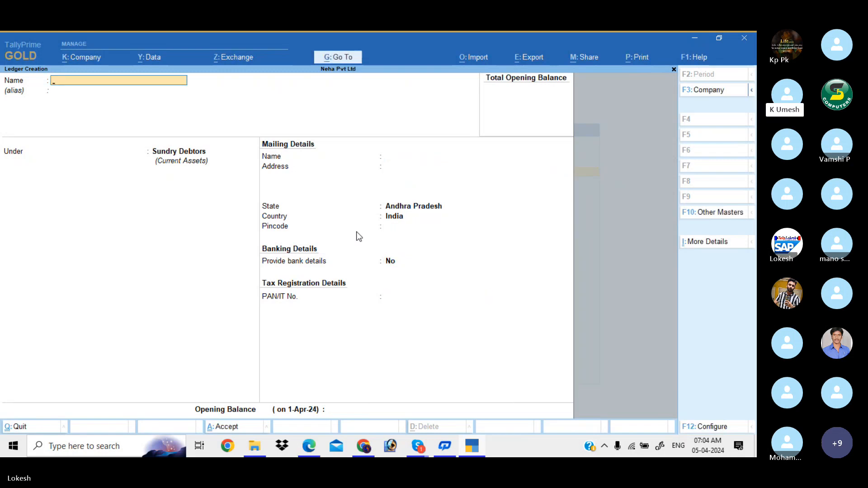
- After checking the PDF, name a new ledger Sbi Bank and place it under Bank Accounts
key(alt+Tab)
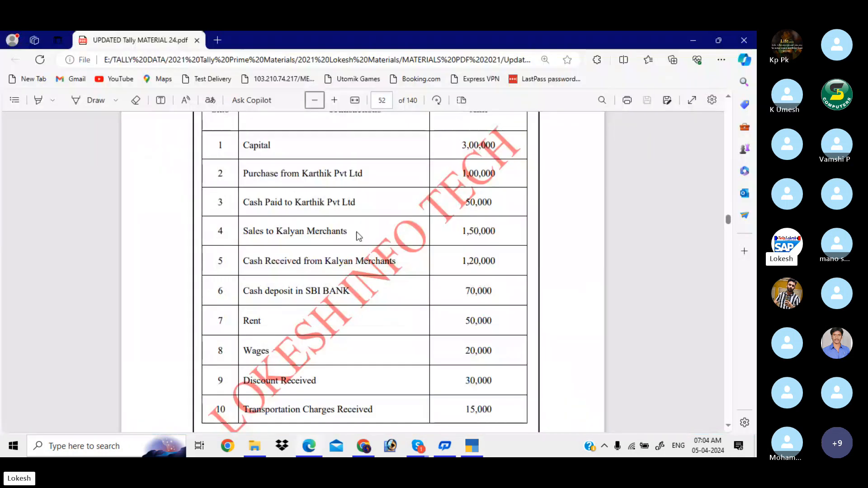
scroll(357, 232, down, 3)
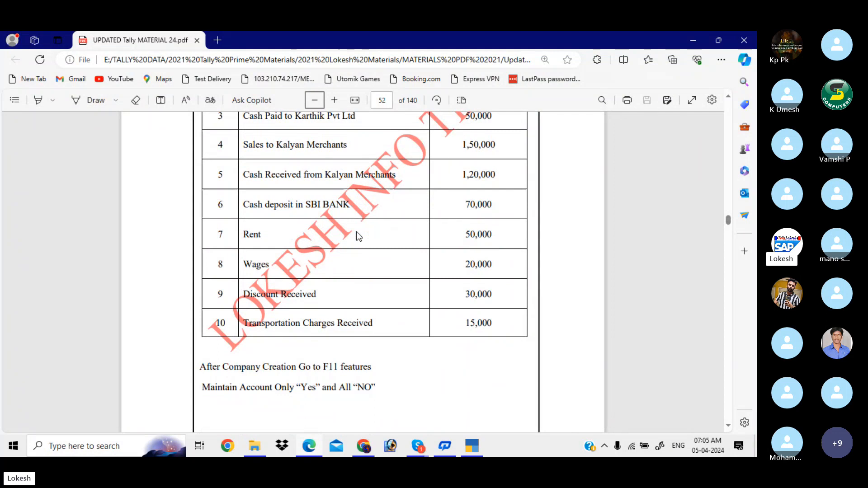
key(alt+Tab)
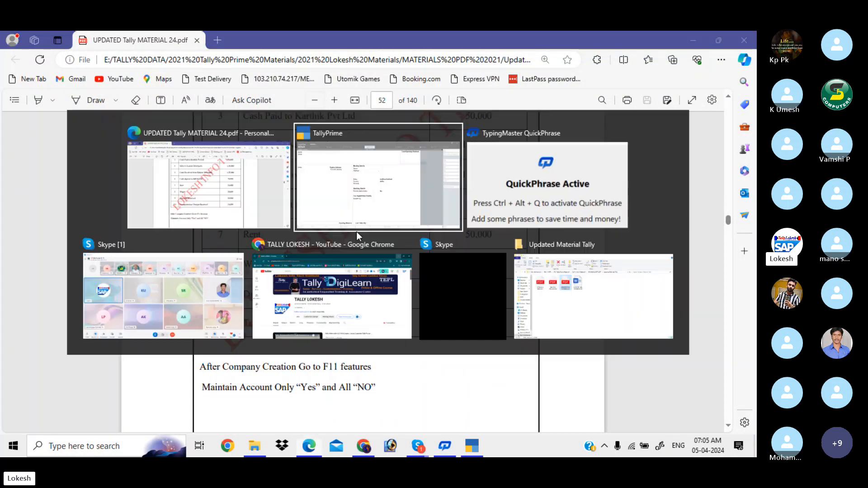
text(Sbi)
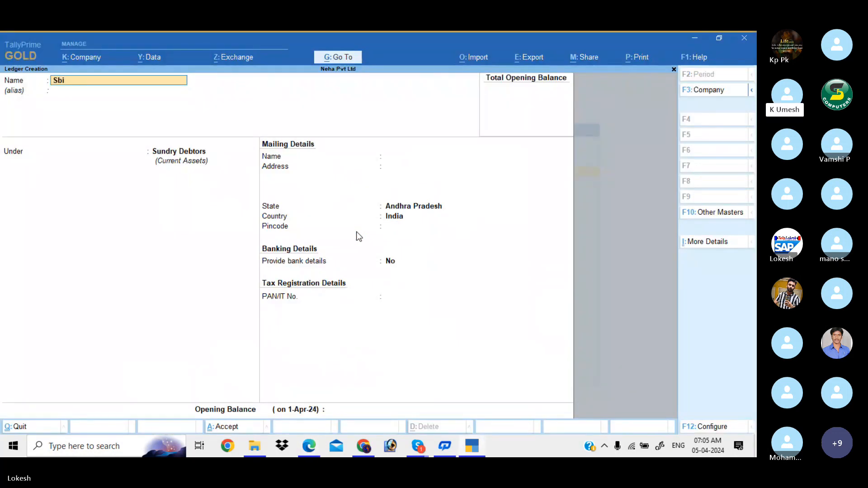
text( Bnak)
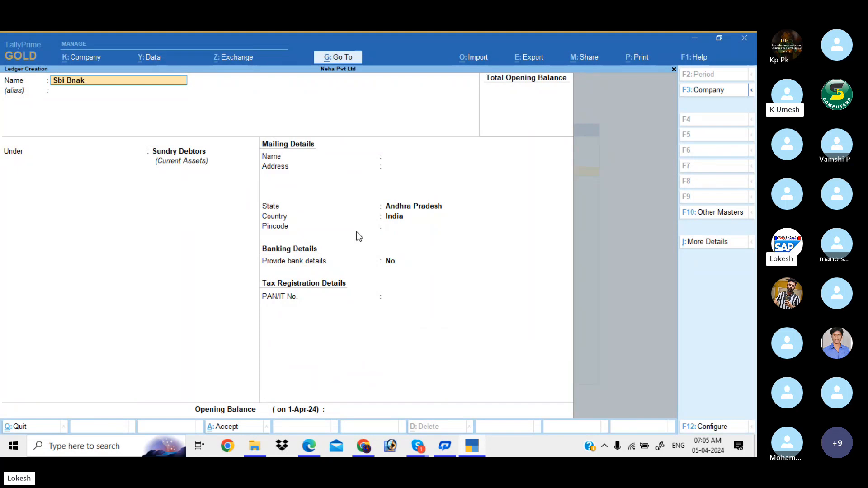
key(BackSpace)
key(BackSpace)
key(BackSpace)
text(ank)
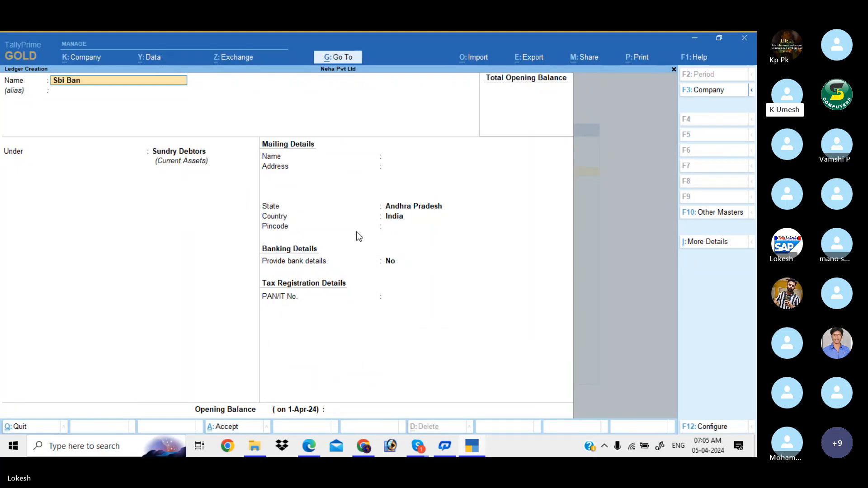
key(Return)
key(Return)
text(a)
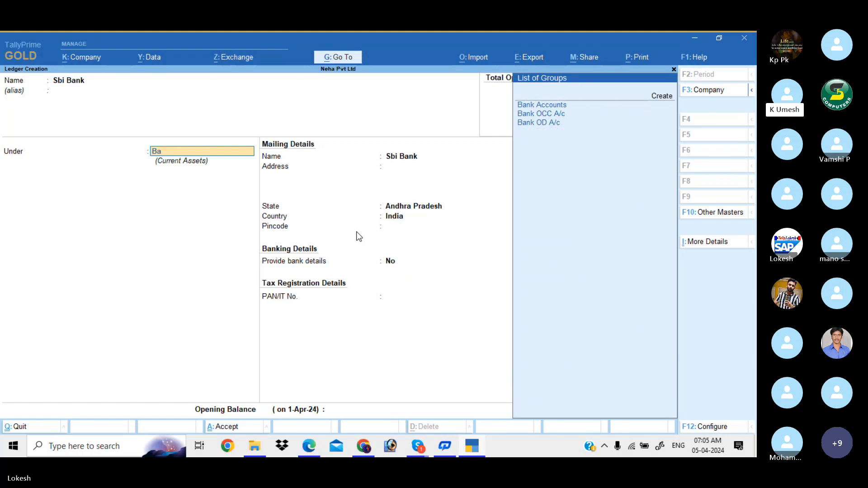
key(Return)
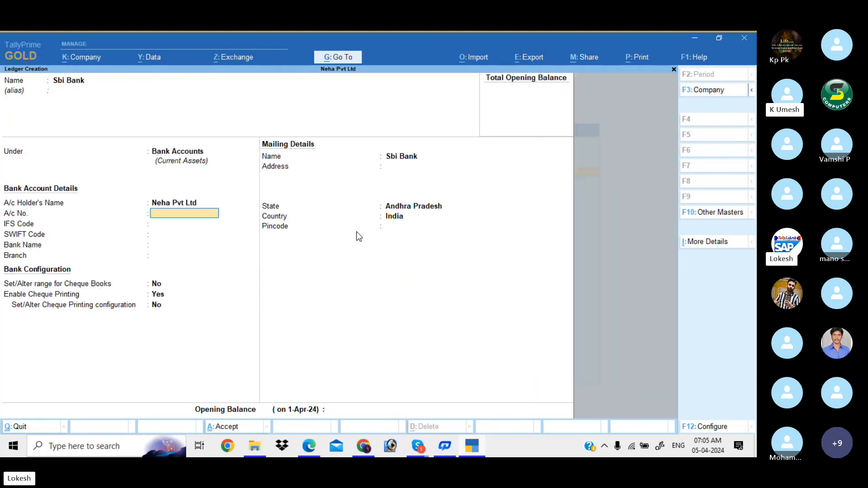
- Enter IFS code SBI7415, SWIFT code 285263 and branch Kadapa, then save the Sbi Bank ledger
key(Return)
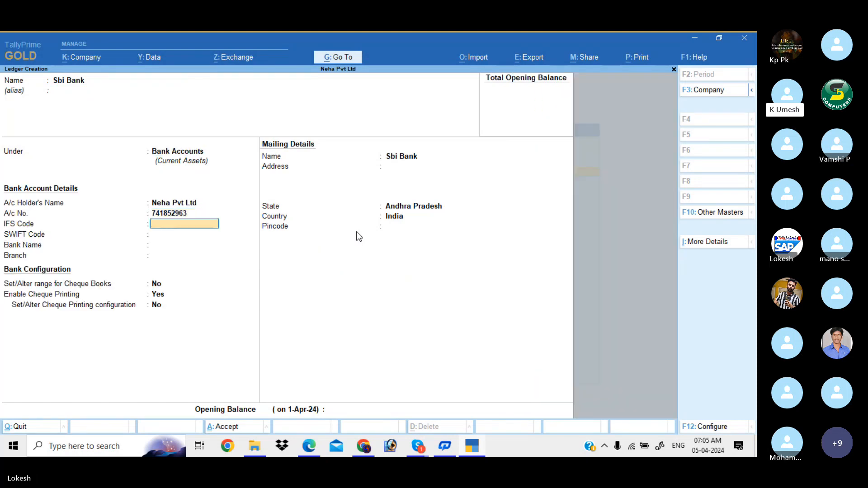
text(SBI7415)
key(Return)
key(Return)
text(285263)
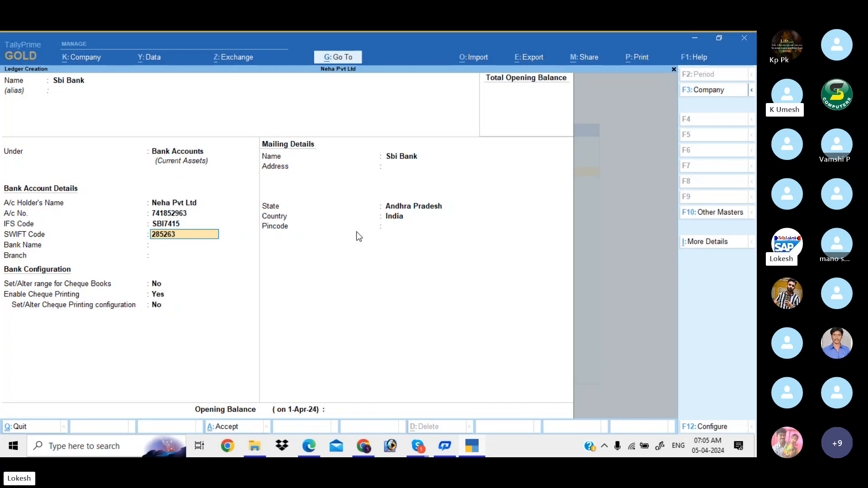
key(Return)
key(Return)
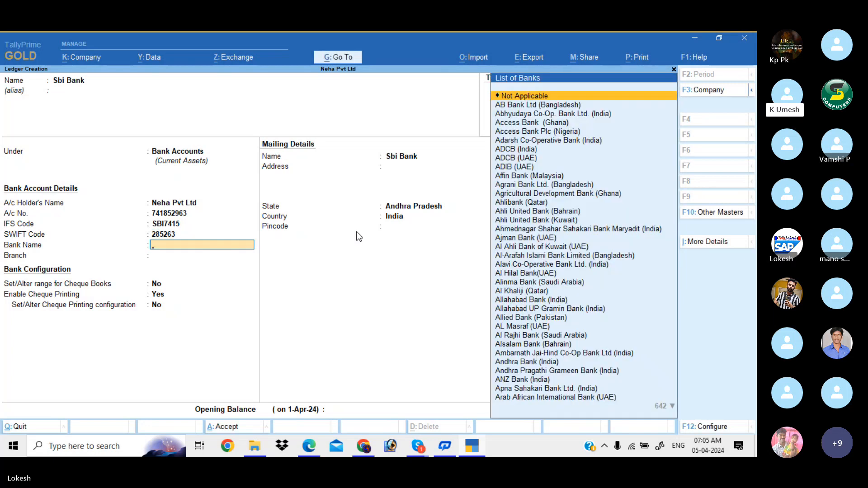
key(Return)
text(Kadapa)
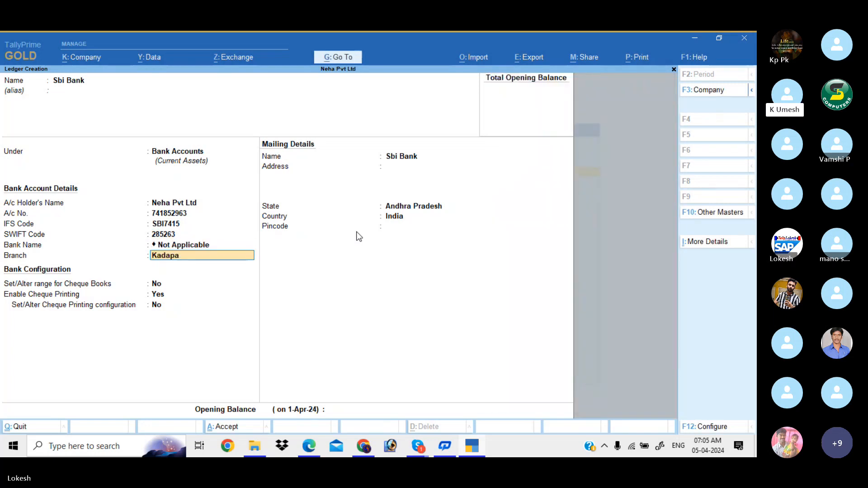
key(Return)
key(Return)
key(Return)
key(Return)
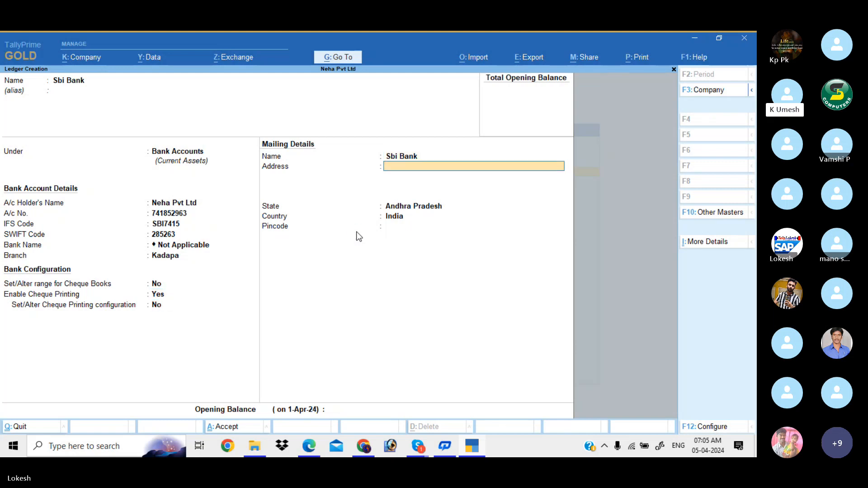
key(Return)
key(Return)
key(Return)
key(Return)
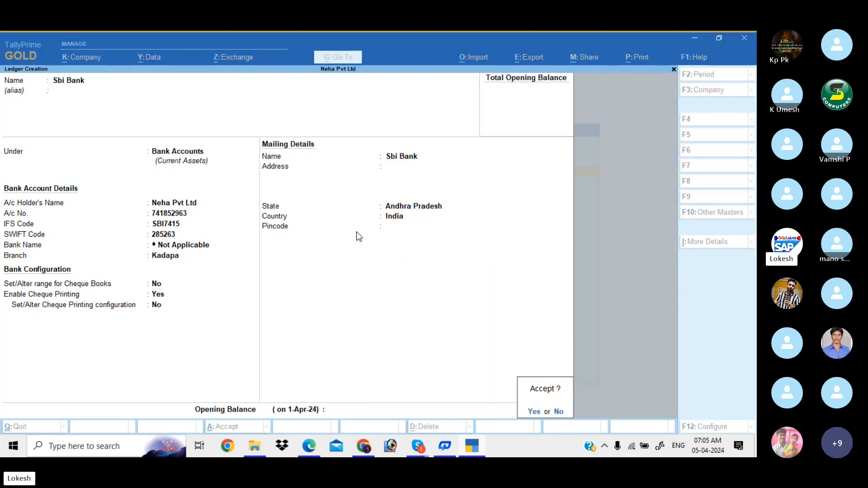
key(Return)
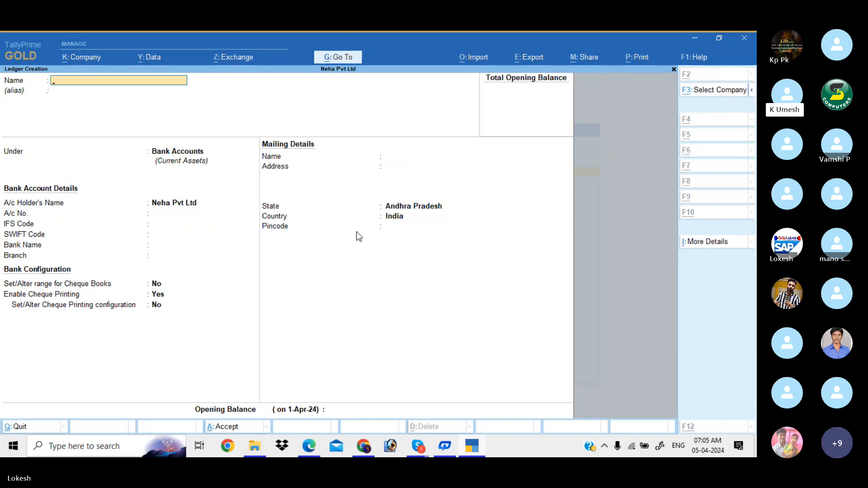
key(alt+Tab)
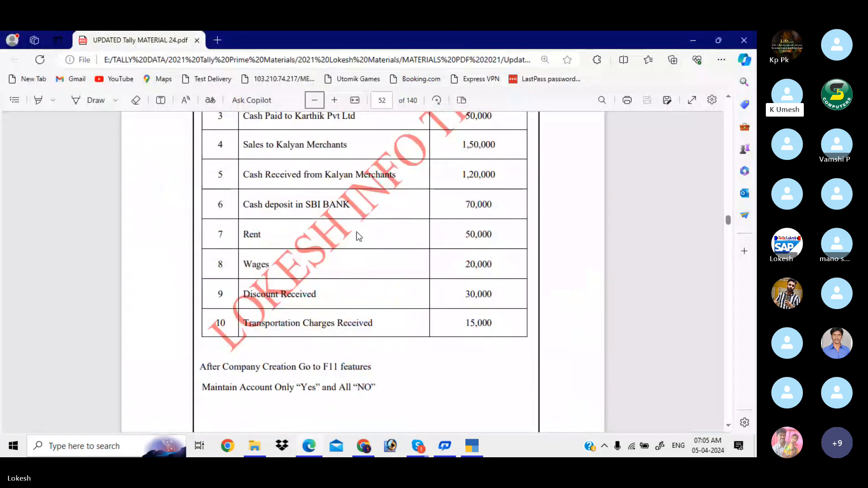
- Create and save a Rent ledger under Indirect Expenses
key(alt+Tab)
text(Rent)
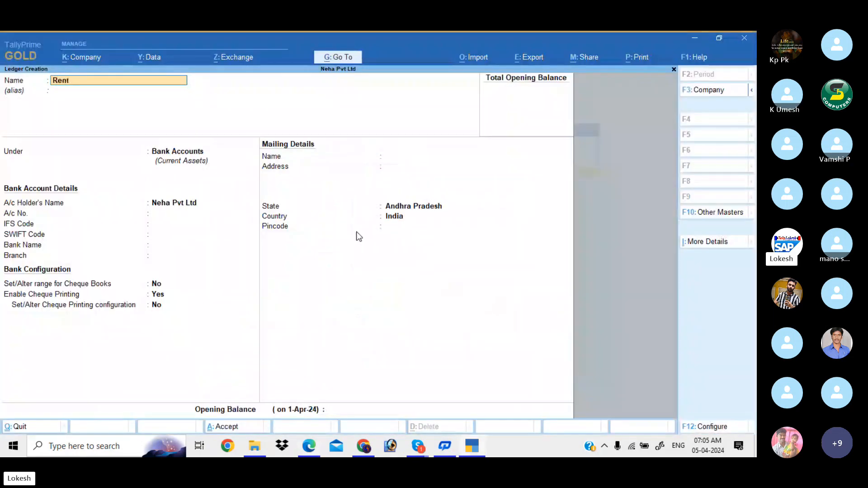
key(Return)
key(Return)
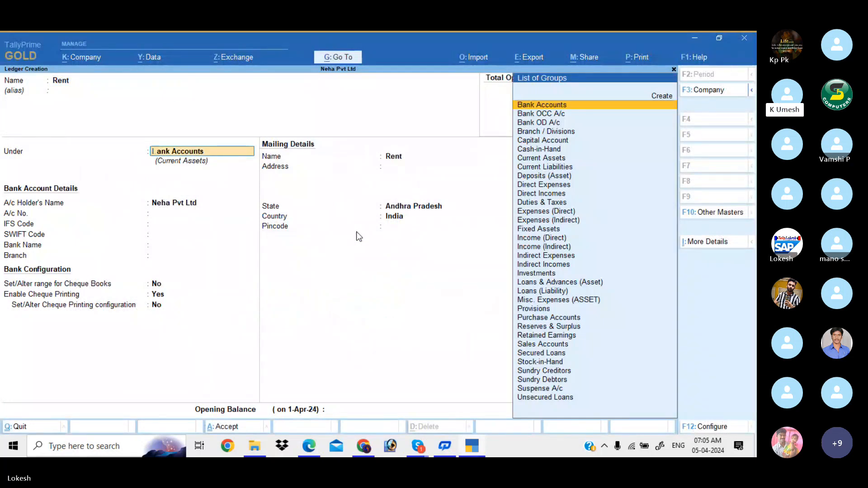
text(Indi)
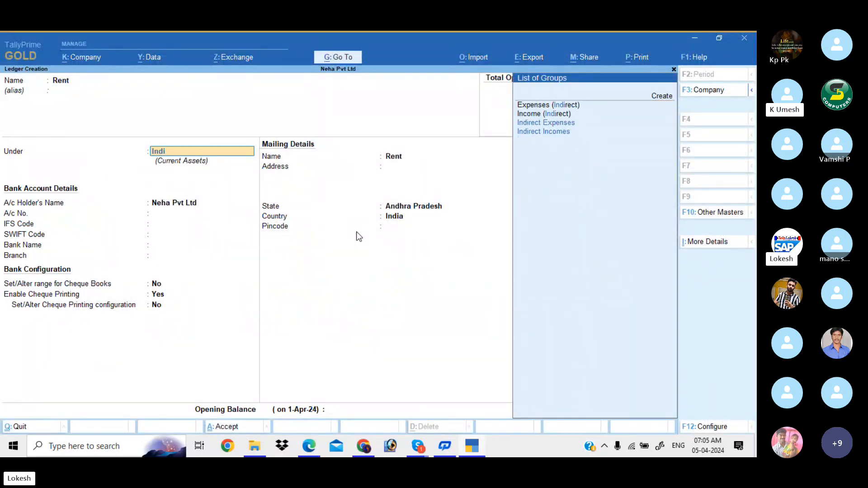
key(Return)
key(Return)
key(Return)
key(Return)
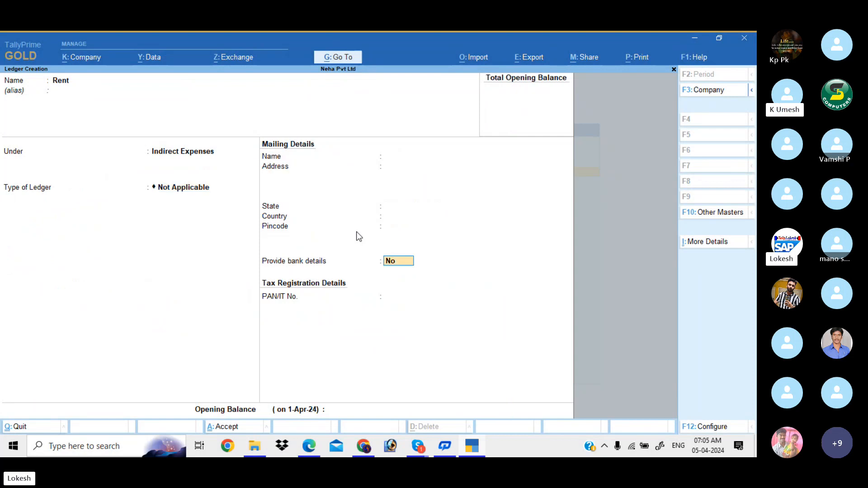
key(Return)
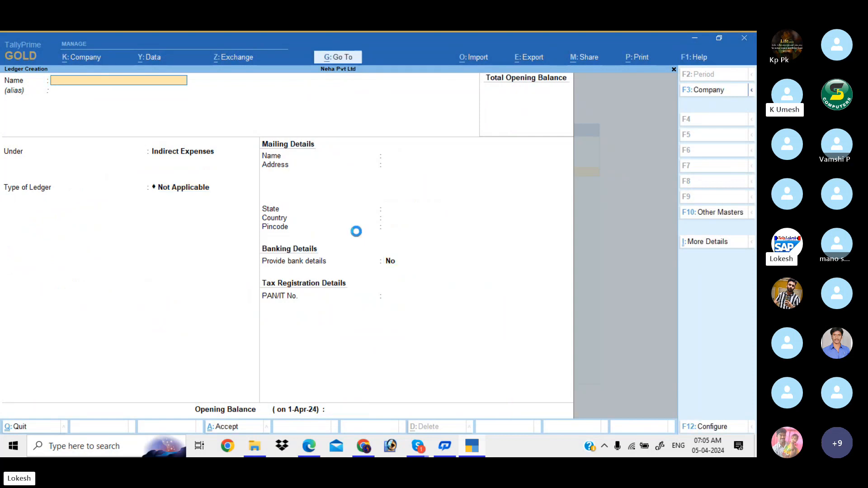
- Create and save a Wages ledger under Direct Expenses, then review the PDF
text(Wages)
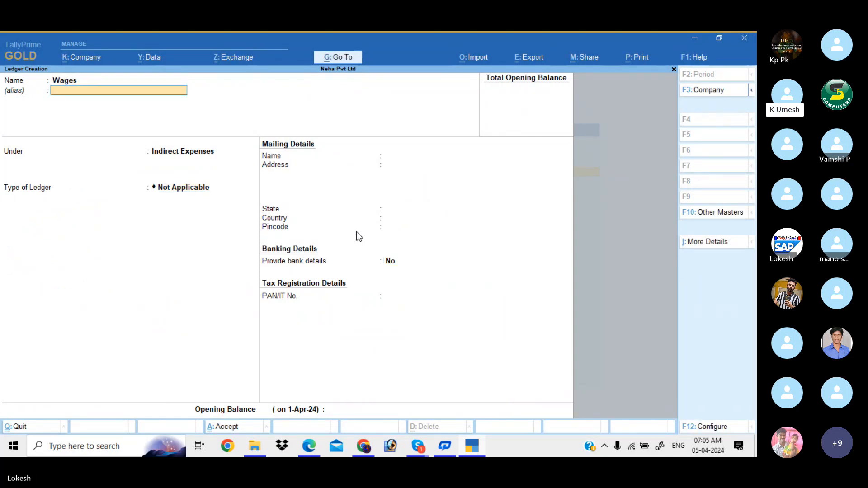
key(Return)
text(Di)
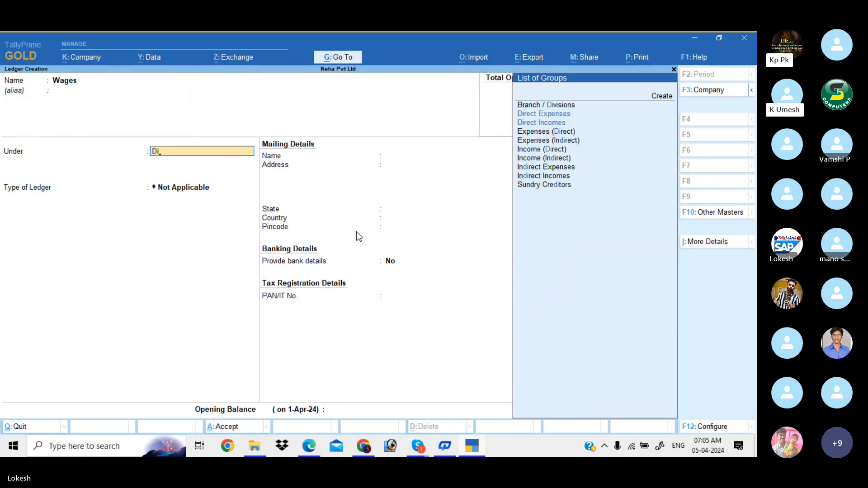
key(Down)
key(Return)
key(Return)
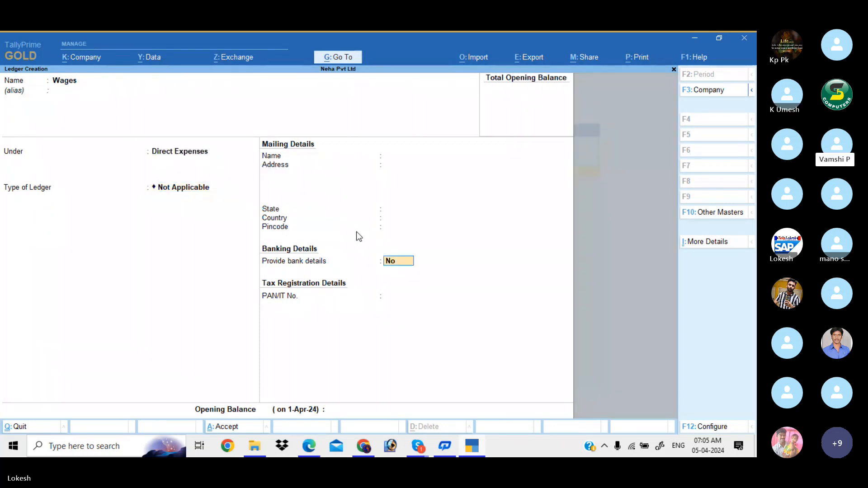
key(Return)
key(Return)
key(Return)
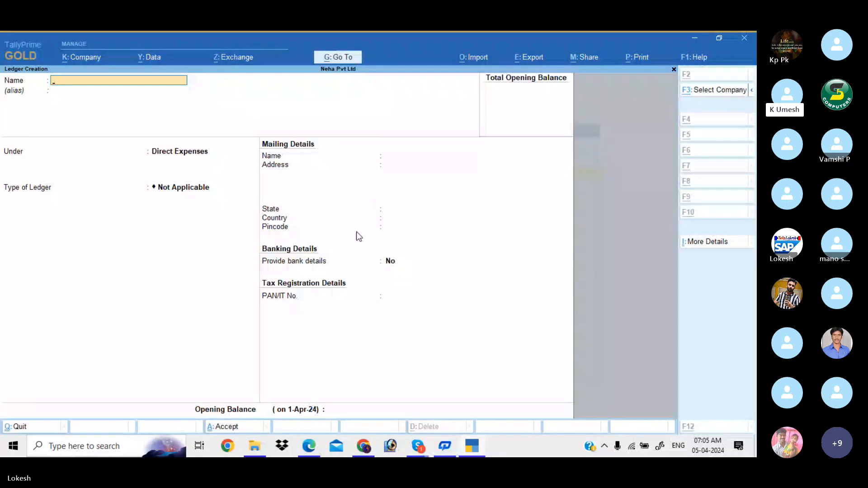
key(alt+Tab)
scroll(358, 236, down, 2)
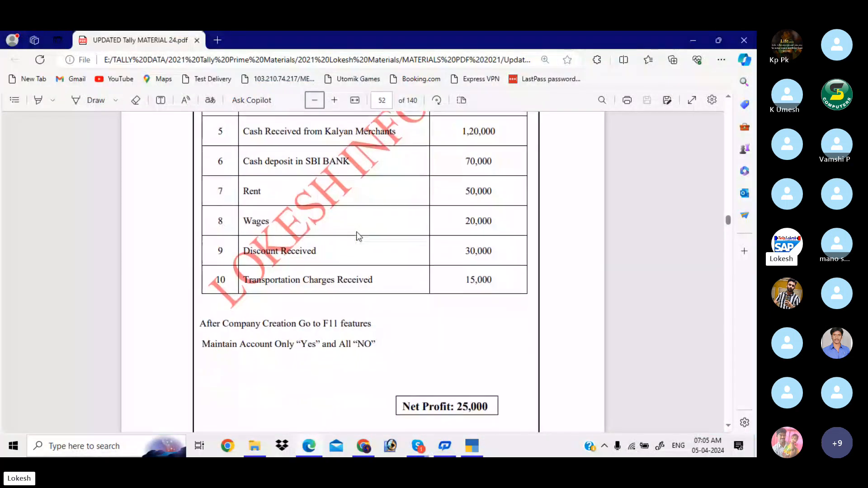
- Create and save a Discount Received ledger under Indirect Incomes
key(alt+Tab)
text(Discountr)
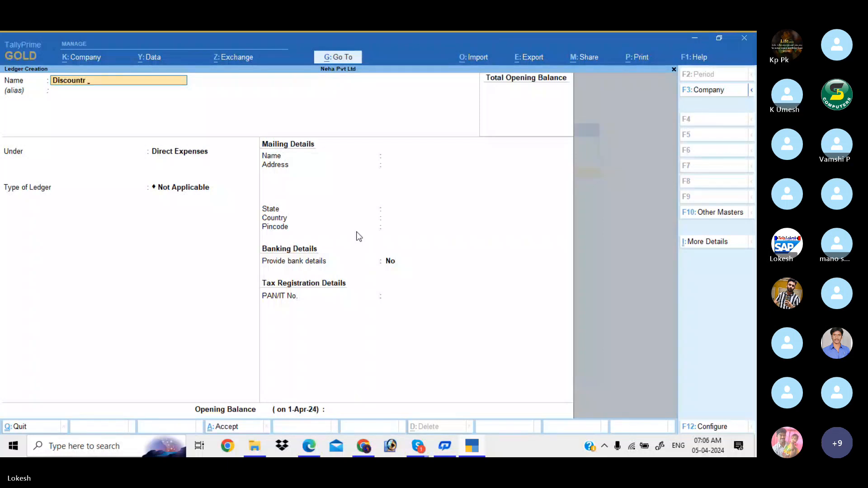
text( Receiv)
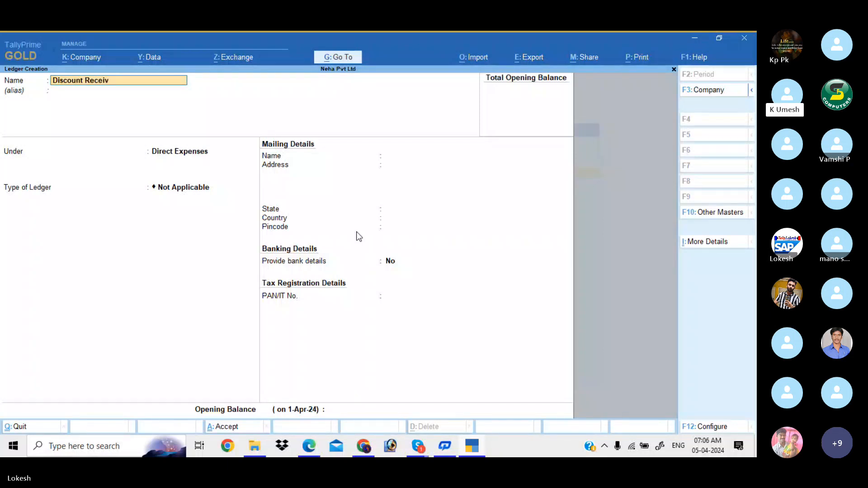
text(ed)
key(Return)
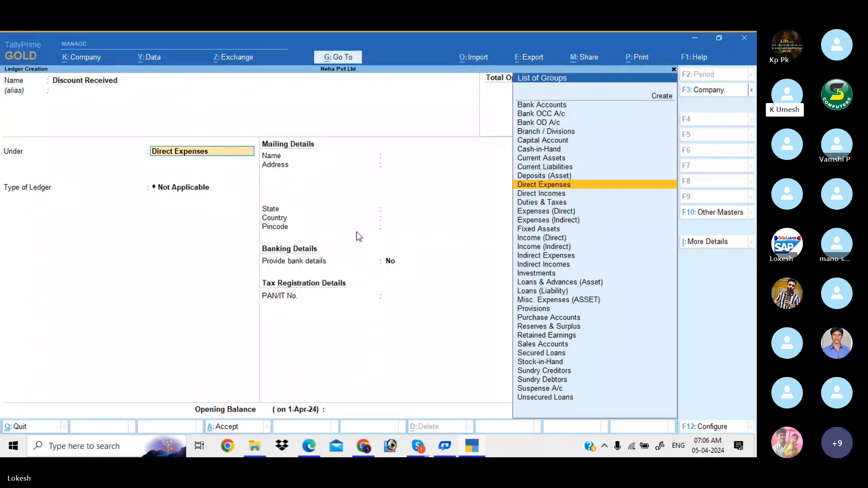
text(Ind)
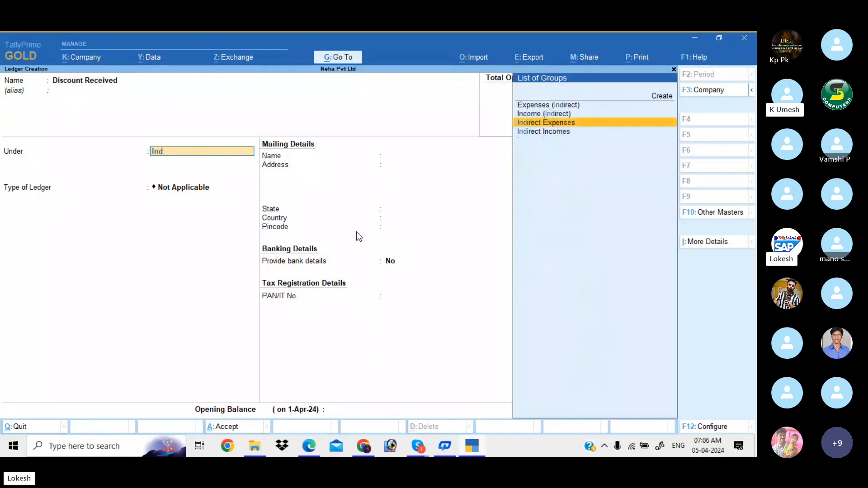
key(Down)
key(Return)
key(Return)
key(Return)
key(Return)
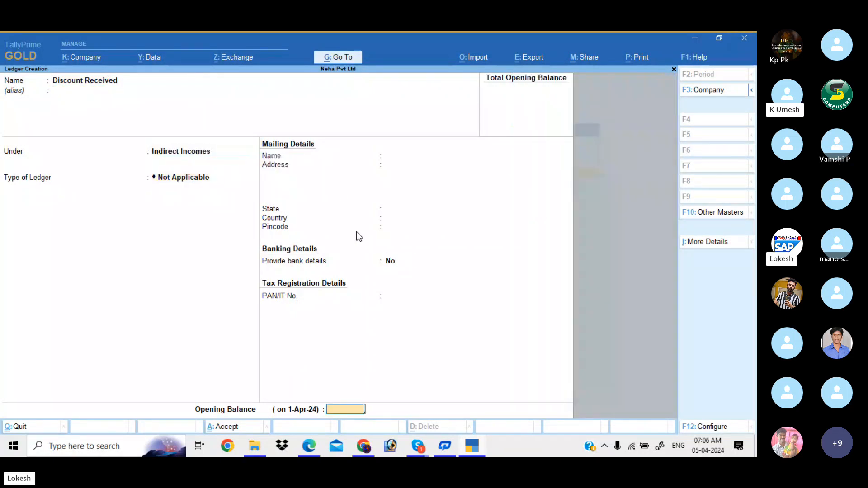
key(Return)
- Create and save a Transporation Charges Received ledger under Direct Incomes
key(alt+Tab)
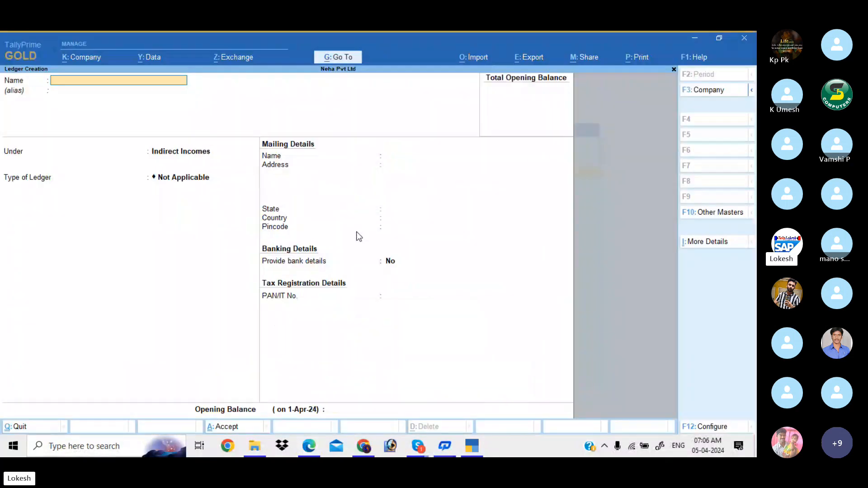
key(alt+Tab)
text(Tra)
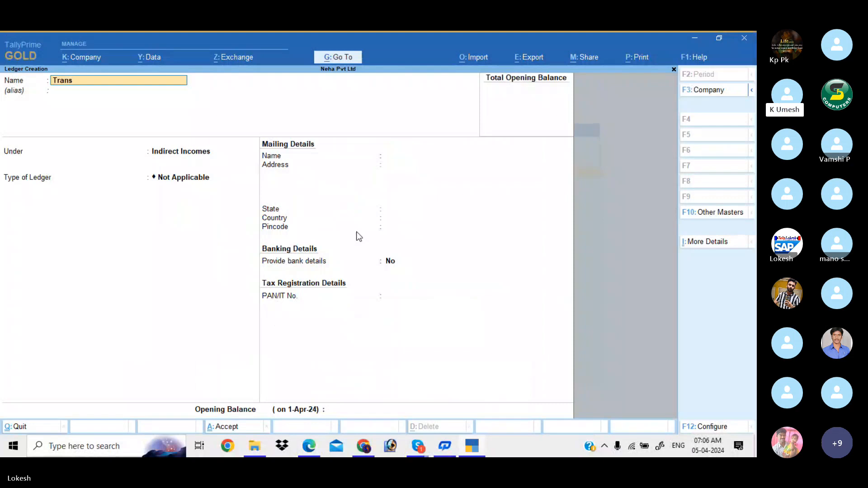
text(nsap)
text(orati)
text(on Charges)
text( Received)
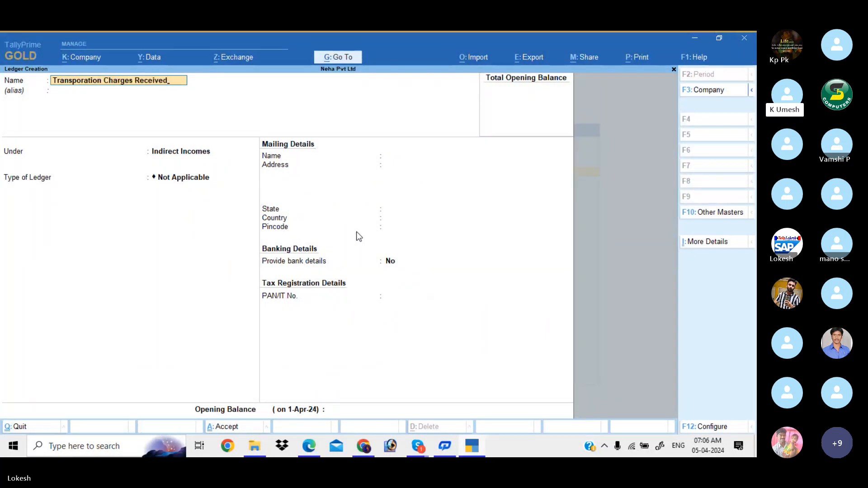
key(Return)
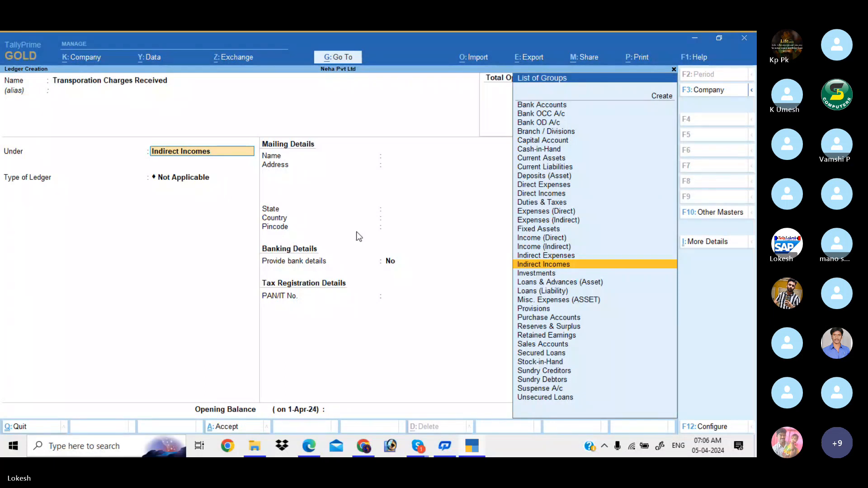
text(Dir)
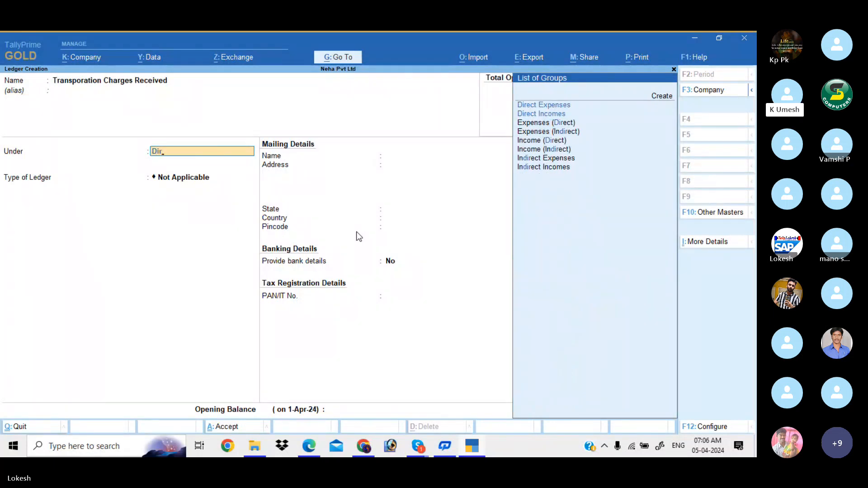
key(Down)
key(Return)
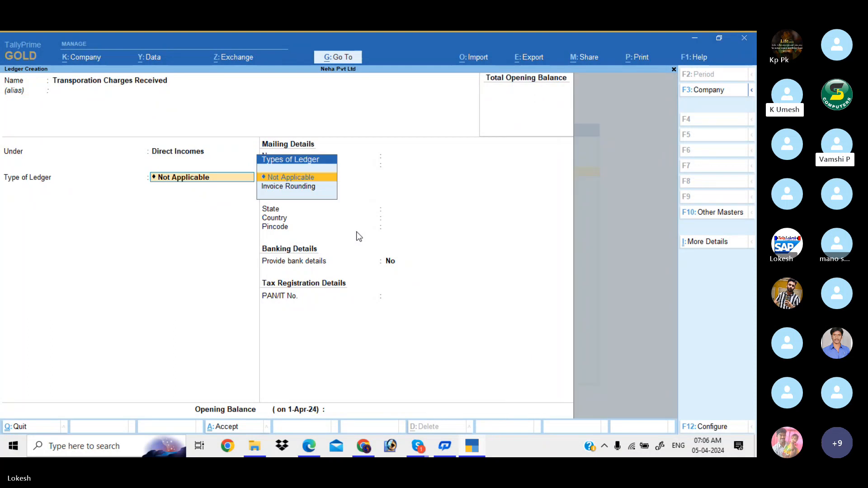
key(Return)
key(Return)
key(Return)
key(Return)
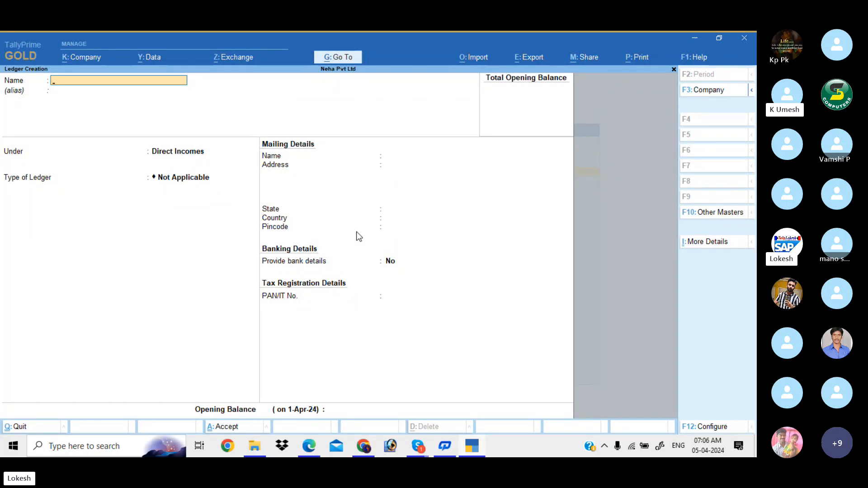
- Create a Furniture ledger under Direct Incomes with type Not Applicable
text(Furnitur)
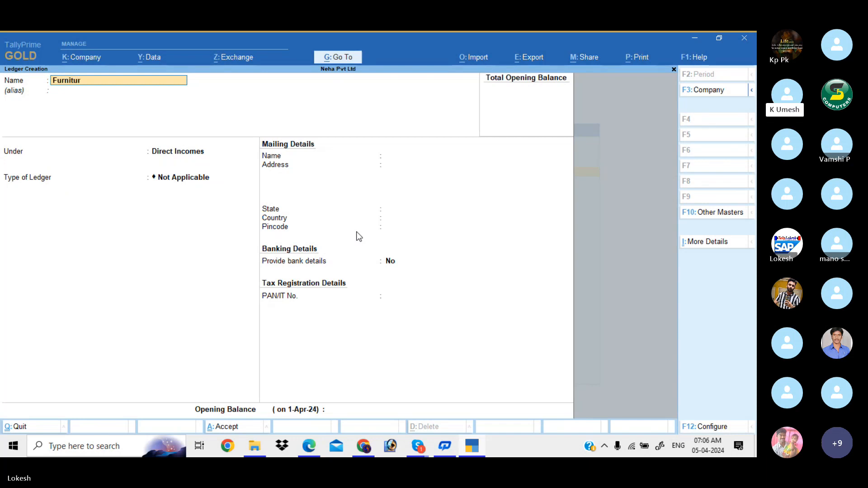
text(e)
key(Return)
key(Return)
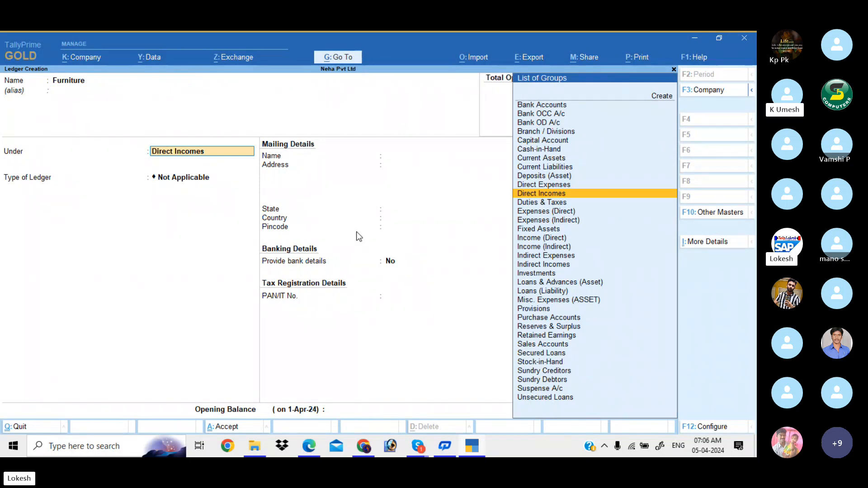
key(Return)
key(Return)
key(Return)
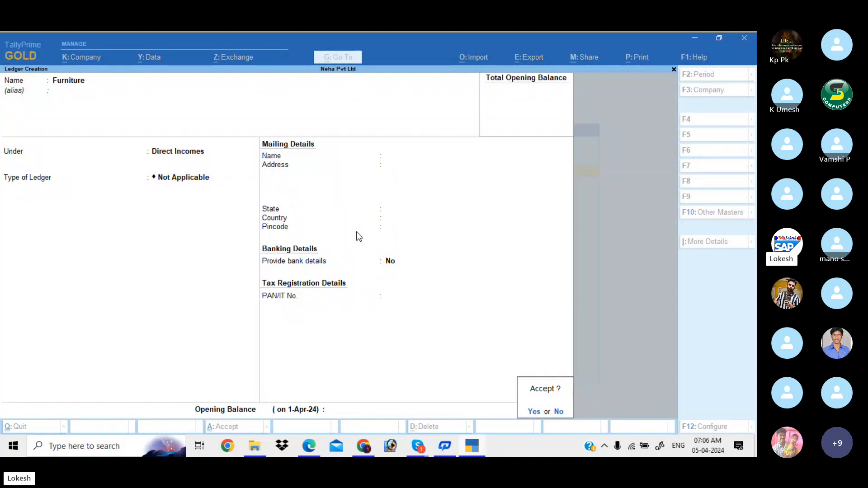
key(Return)
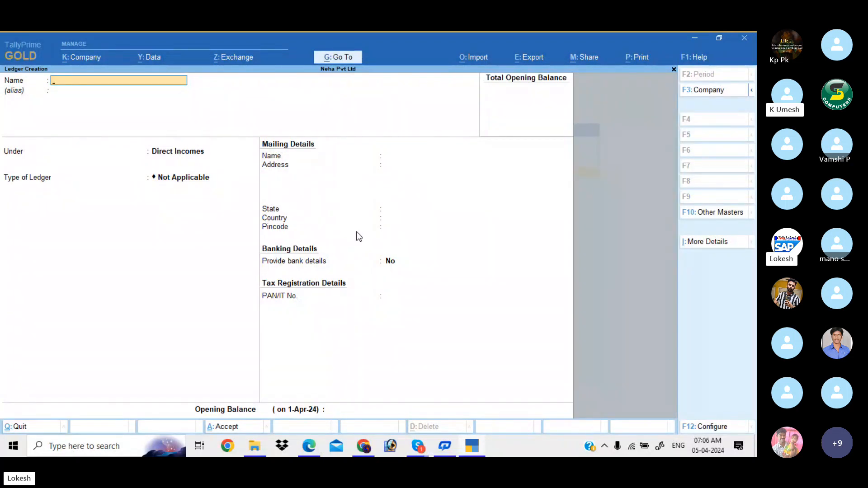
- Create a Salaries ledger under Duties & Taxes, then leave ledger creation
text(Salaries)
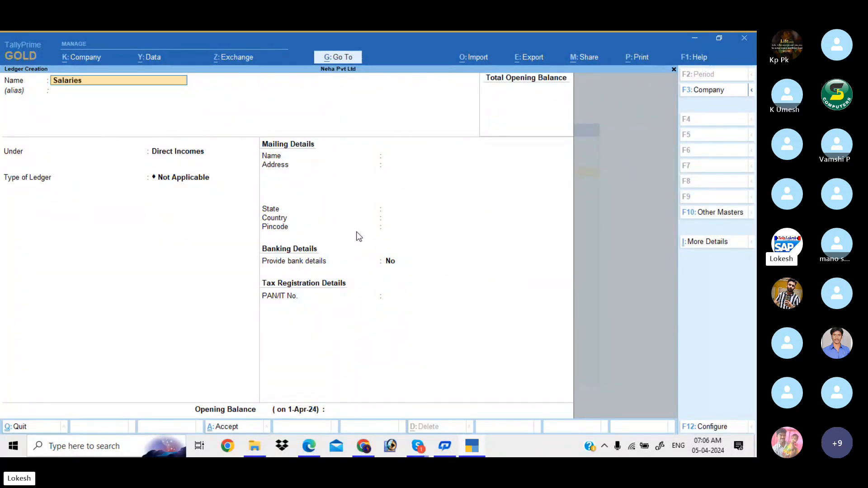
key(Return)
key(Return)
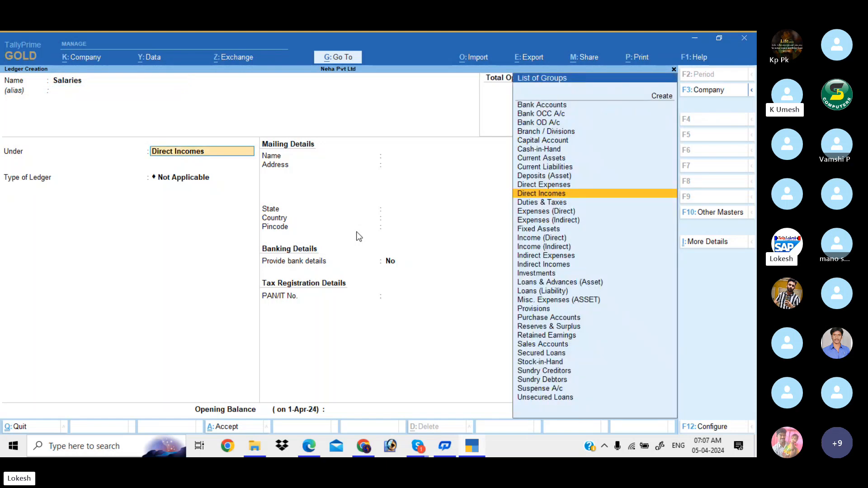
key(Down)
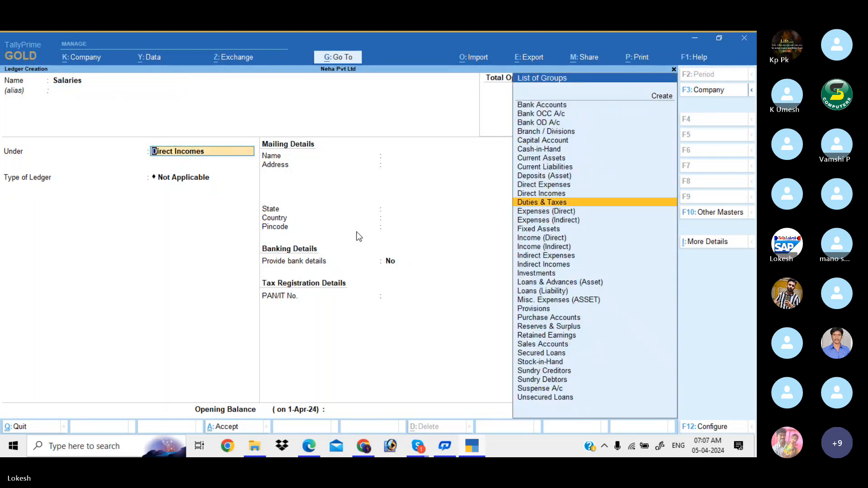
key(Return)
key(Return)
key(Return)
key(Return)
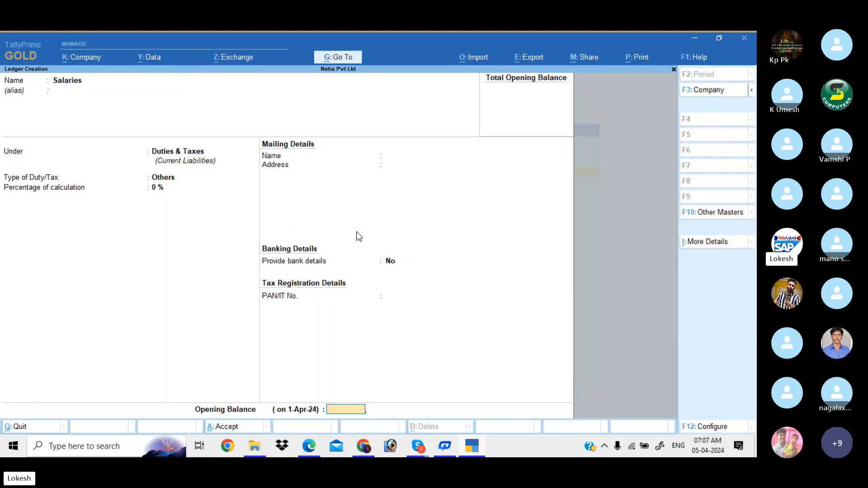
key(Return)
key(Return)
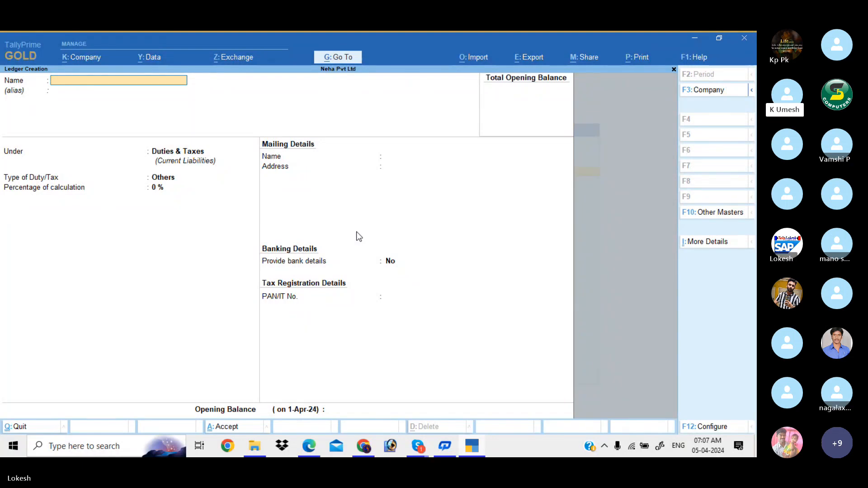
key(Escape)
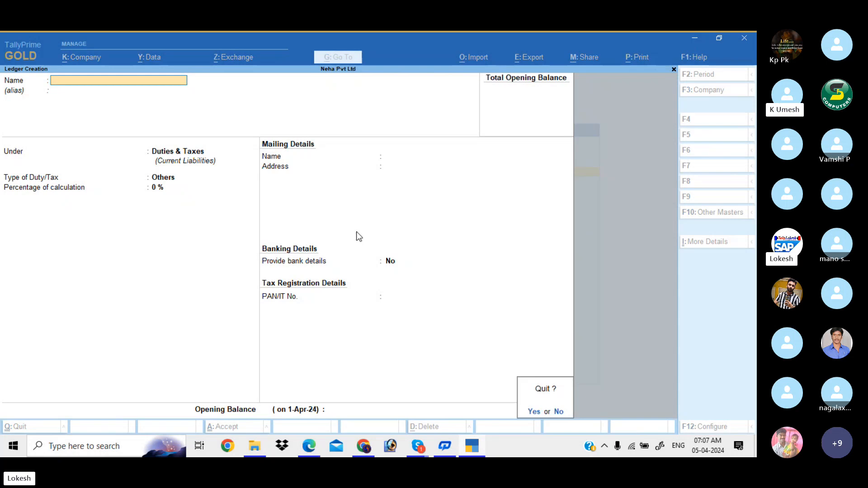
- Quit ledger creation and bring up the ledger alteration list from the Gateway
key(y)
key(Escape)
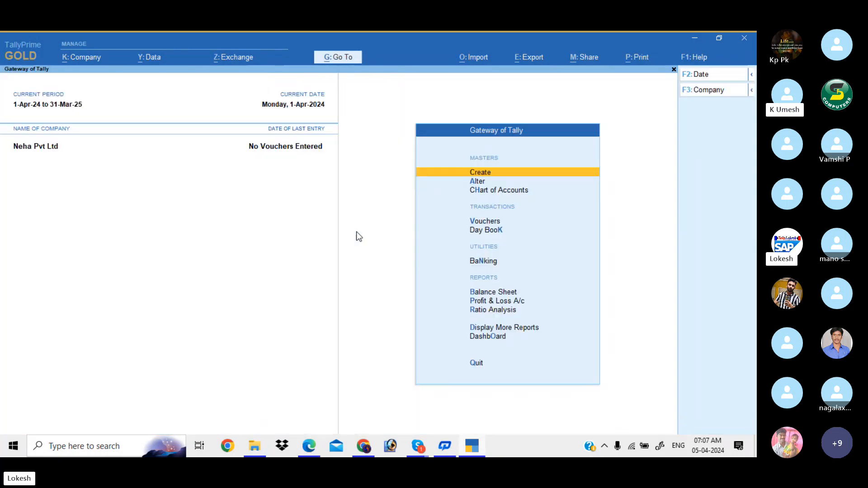
key(Down)
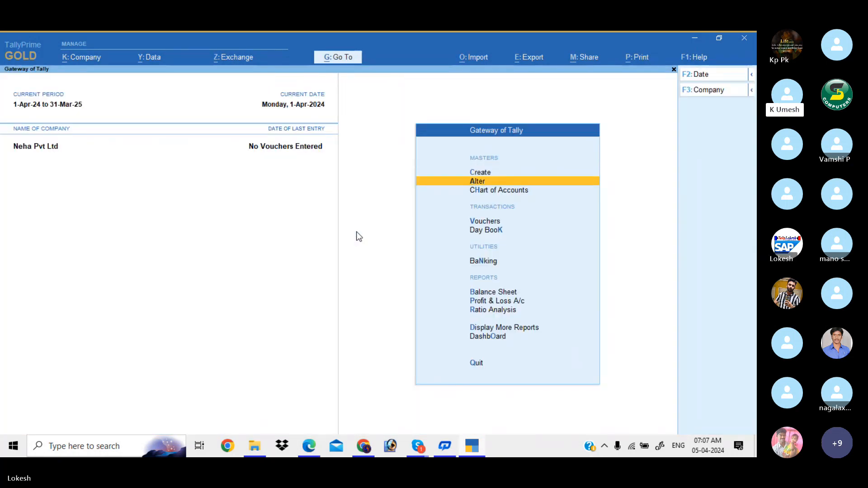
key(Return)
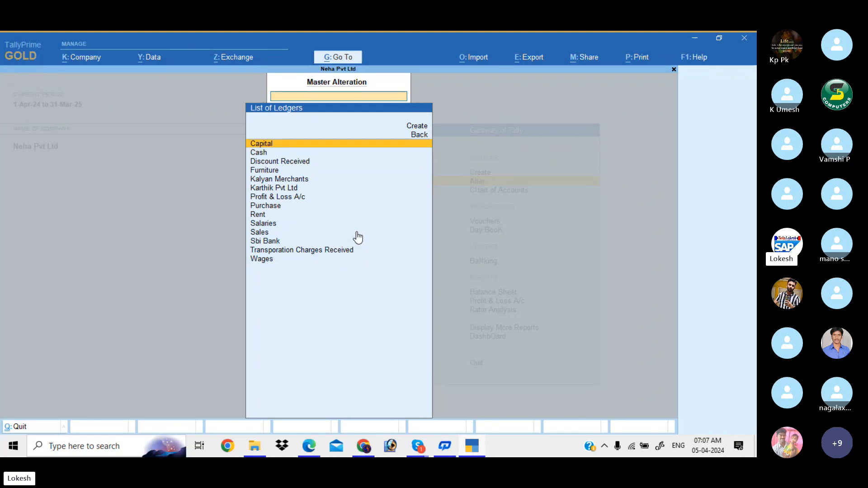
- Move the Furniture ledger under Fixed Assets and save it
key(Down)
key(Down)
key(Down)
key(Return)
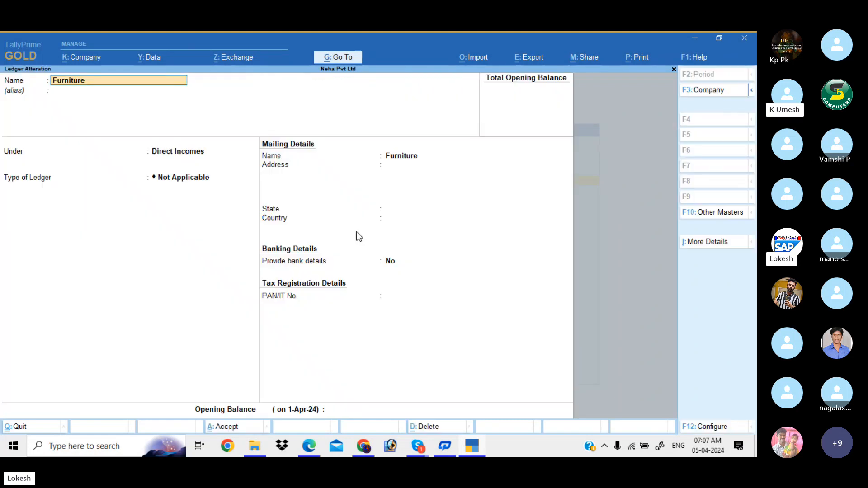
key(Return)
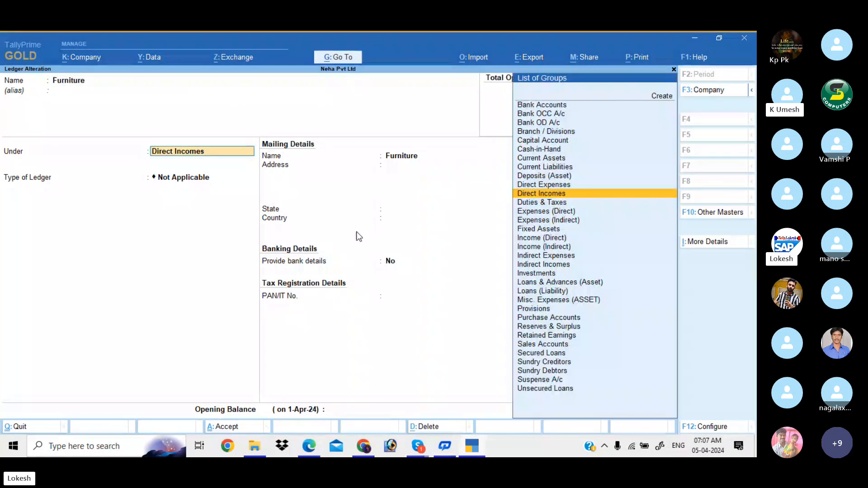
text(f)
key(Return)
key(Return)
key(Return)
key(Return)
key(Return)
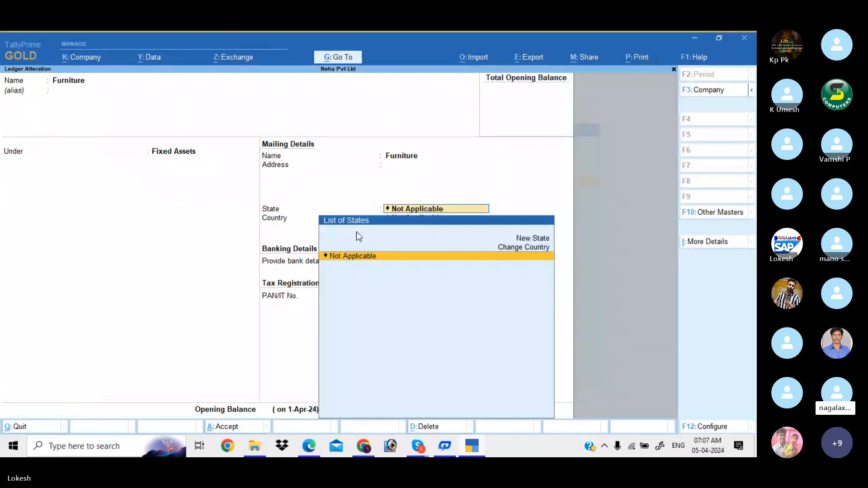
key(Return)
key(Return)
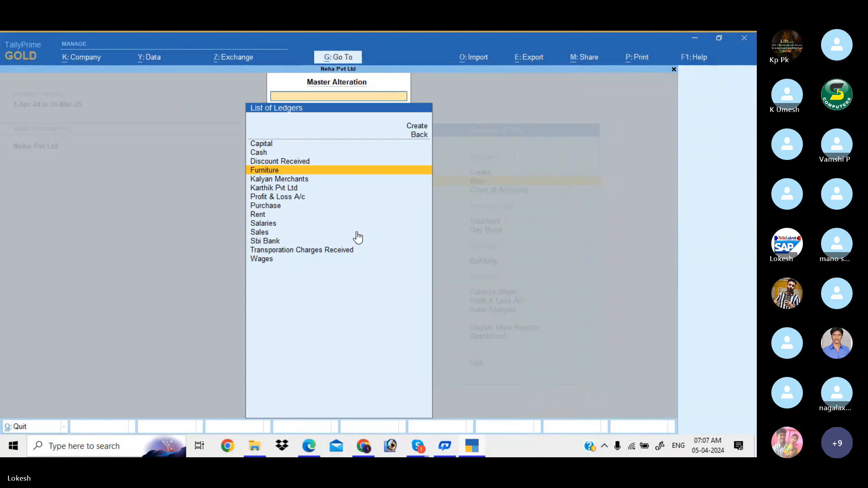
key(Down)
key(Down)
key(Down)
key(Down)
key(Down)
key(Down)
- Move the Salaries ledger under Indirect Expenses and return to the Gateway of Tally
key(Return)
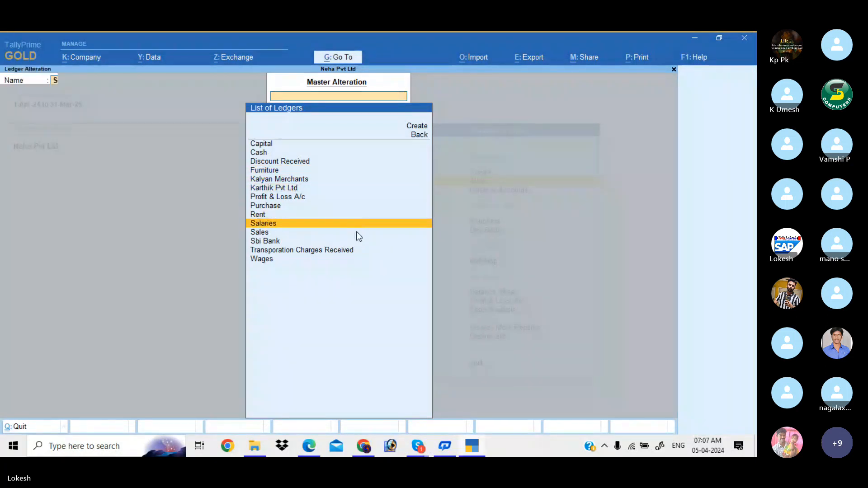
key(Return)
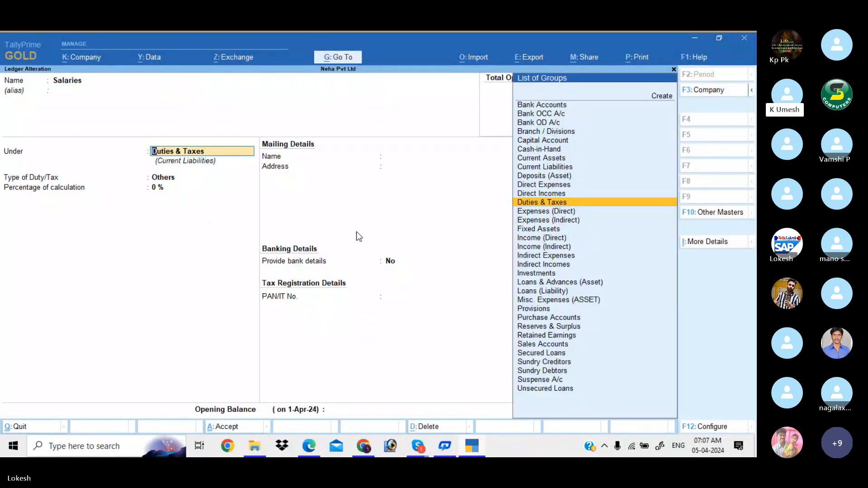
text(Ind)
key(Down)
key(Down)
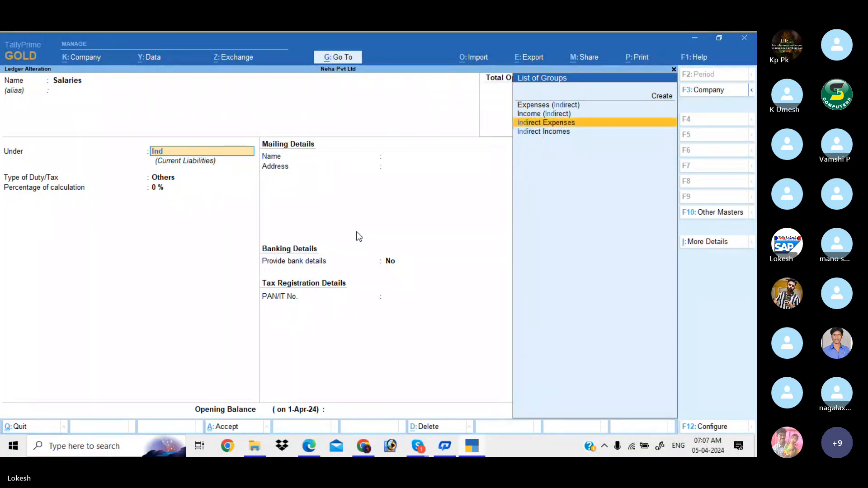
key(Return)
key(Return)
key(Return)
key(Return)
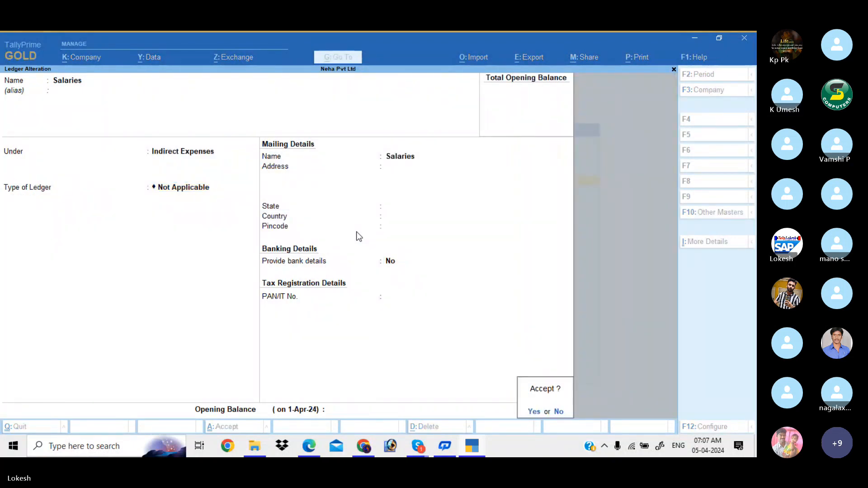
key(Return)
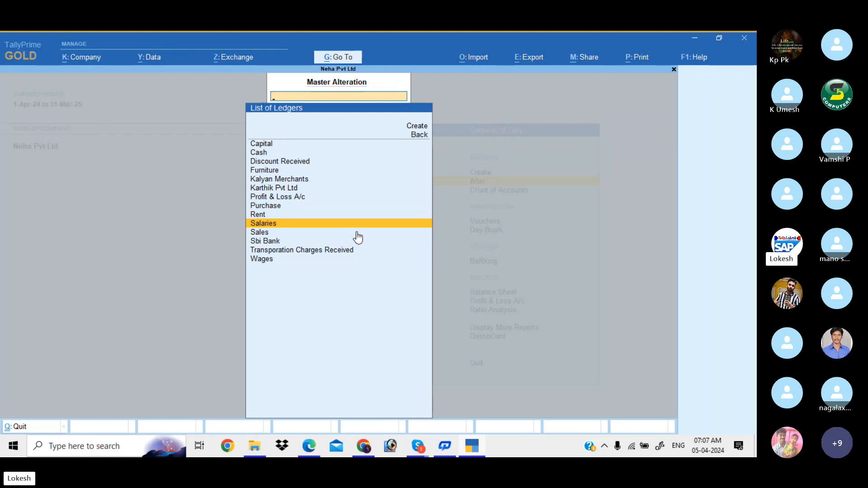
key(Escape)
key(Escape)
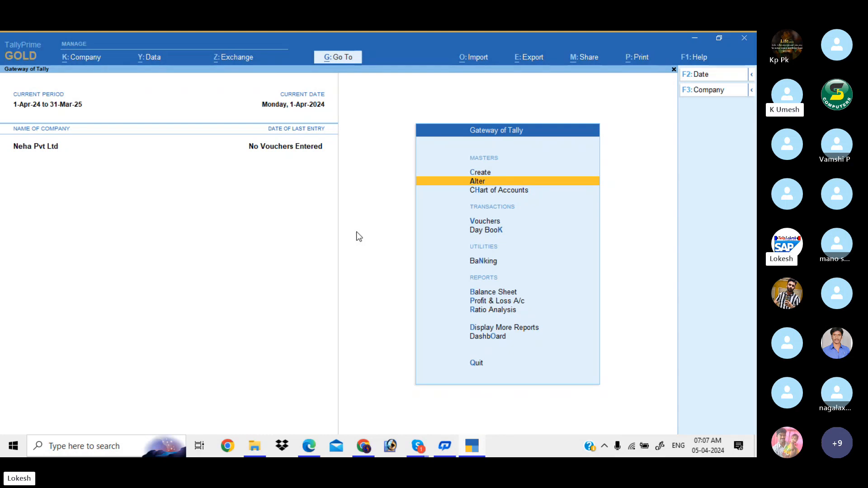
- Start a new Payment voucher and switch it to Single Entry mode
key(Down)
key(Down)
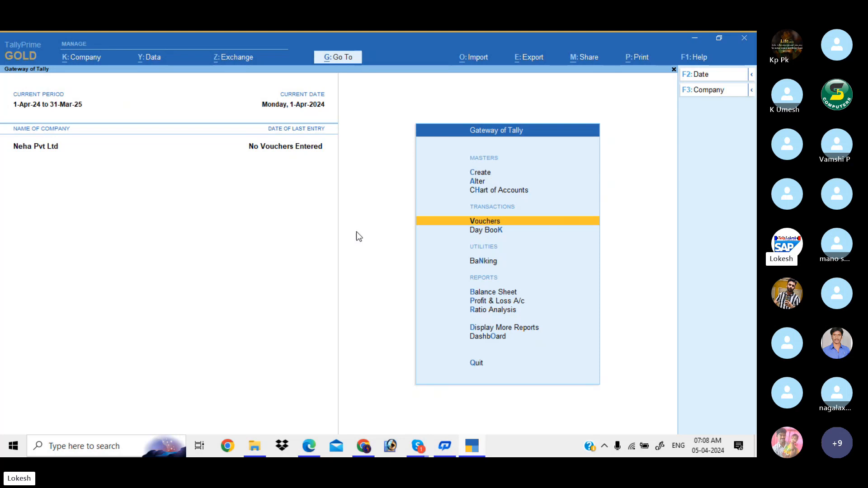
key(Return)
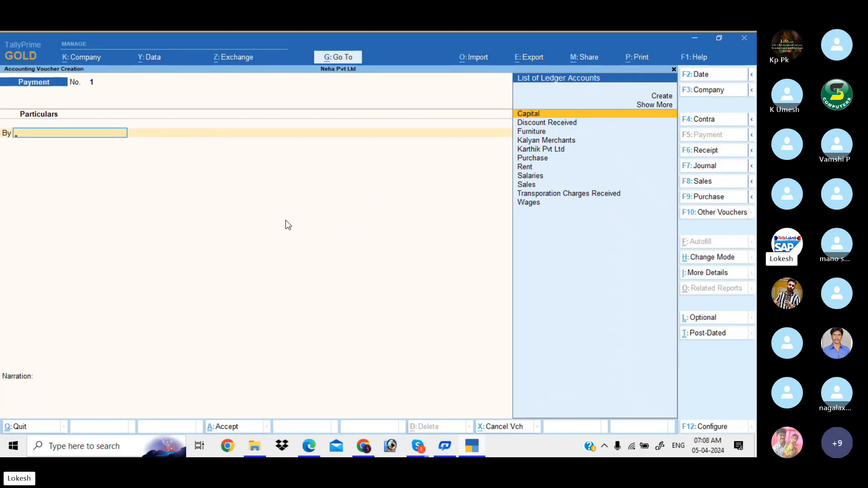
click(717, 258)
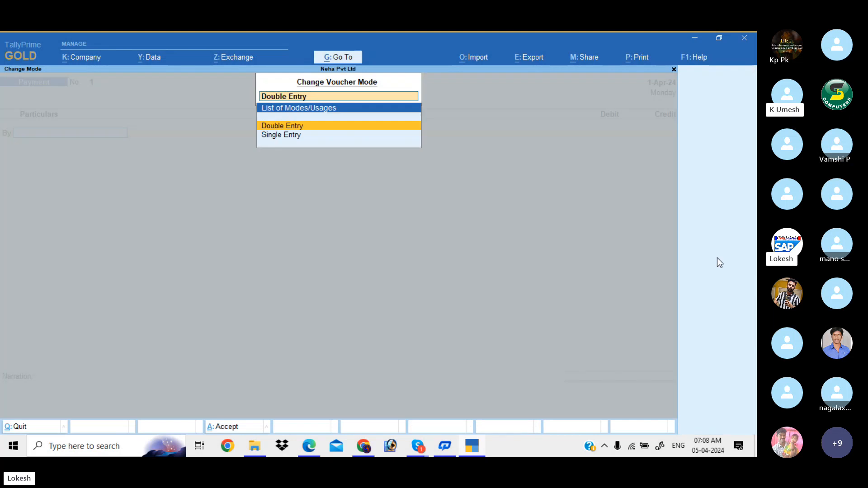
key(Down)
key(Return)
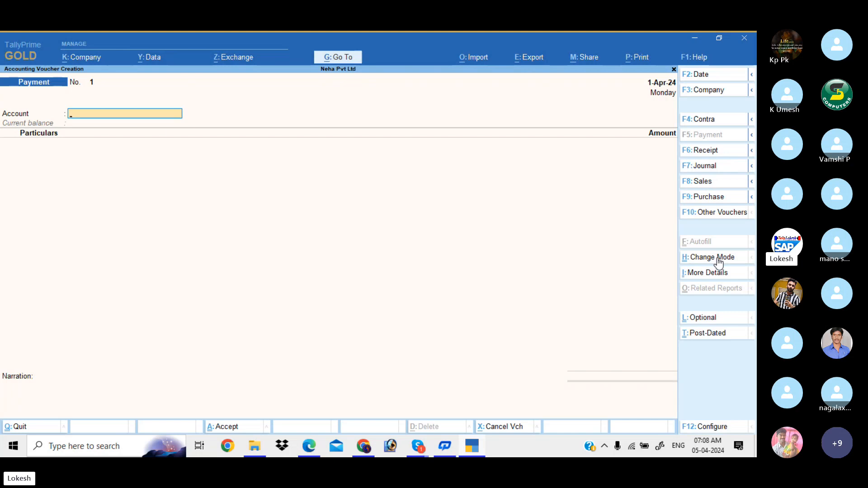
- Switch the voucher back to Double Entry mode and bring up its configuration settings
click(718, 258)
key(Up)
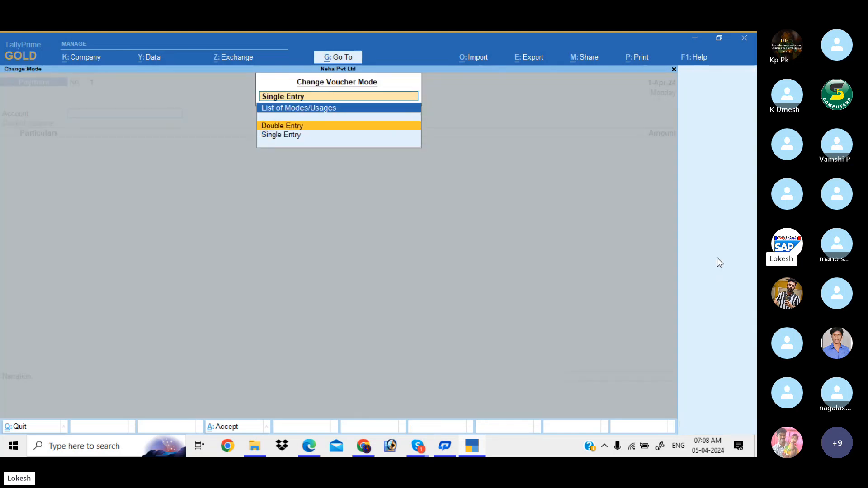
key(Return)
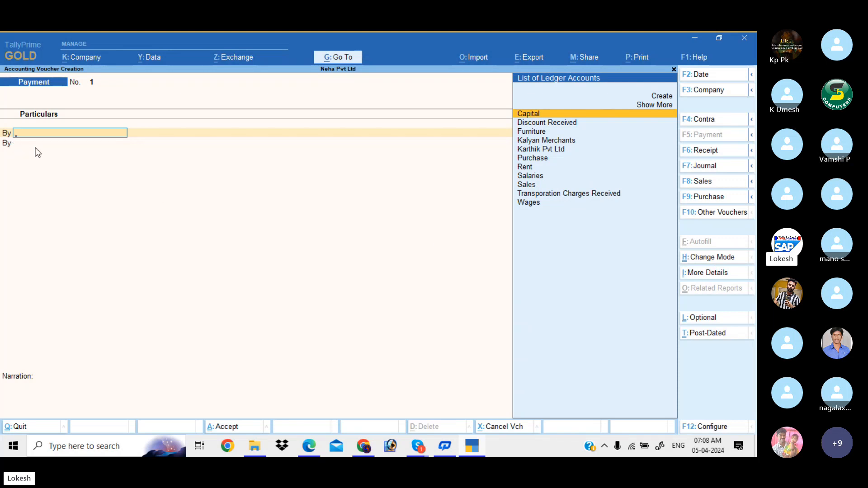
click(720, 432)
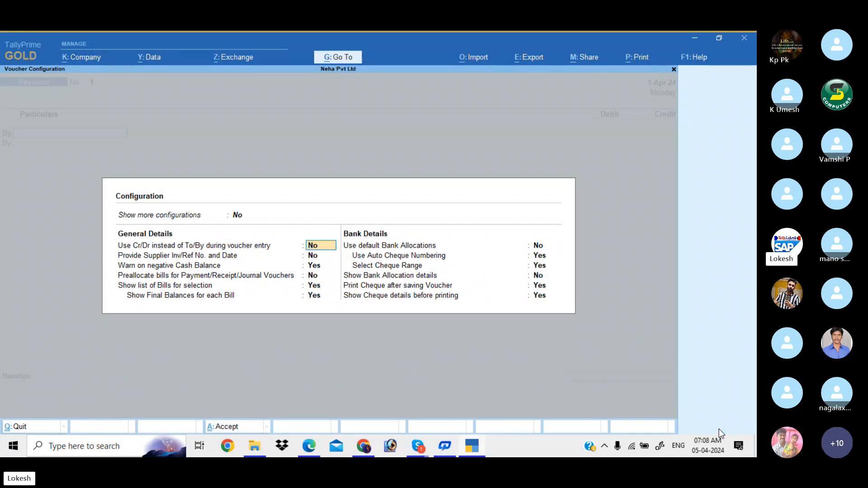
- Set Payment voucher entry to use Cr/Dr instead of To/By and accept the settings
key(y)
key(Return)
key(Return)
key(Return)
key(Return)
key(Return)
key(Return)
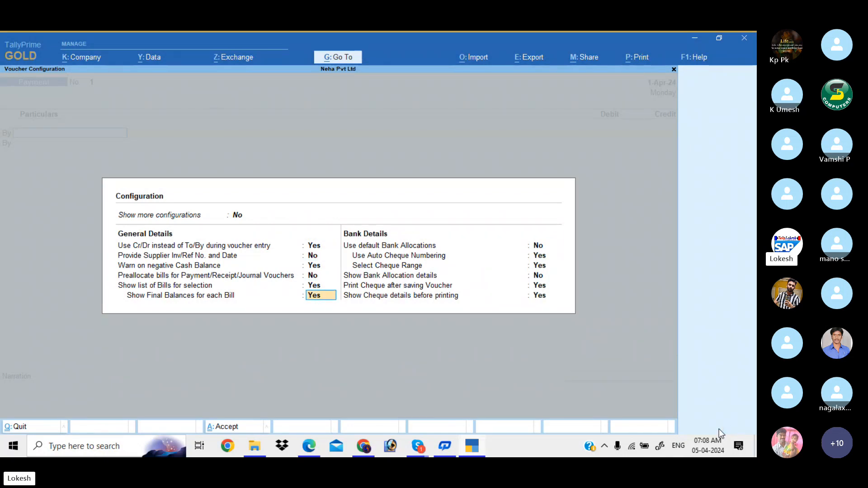
key(Return)
key(Return)
key(Return)
key(Return)
key(Return)
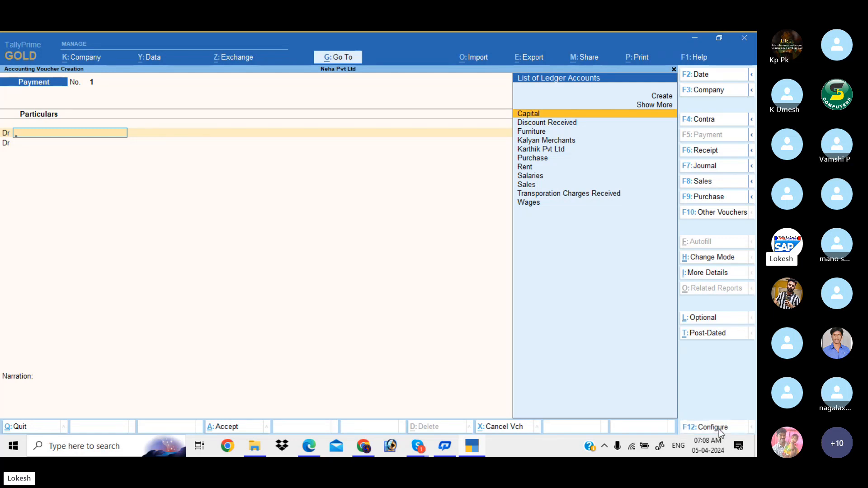
- Recheck the voucher configuration, then bring the PDF exercise sheet back into view
click(719, 427)
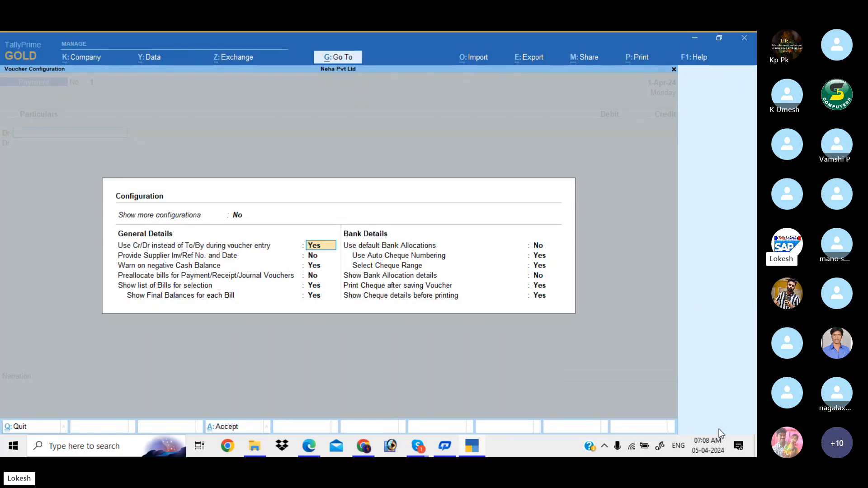
key(Escape)
key(Escape)
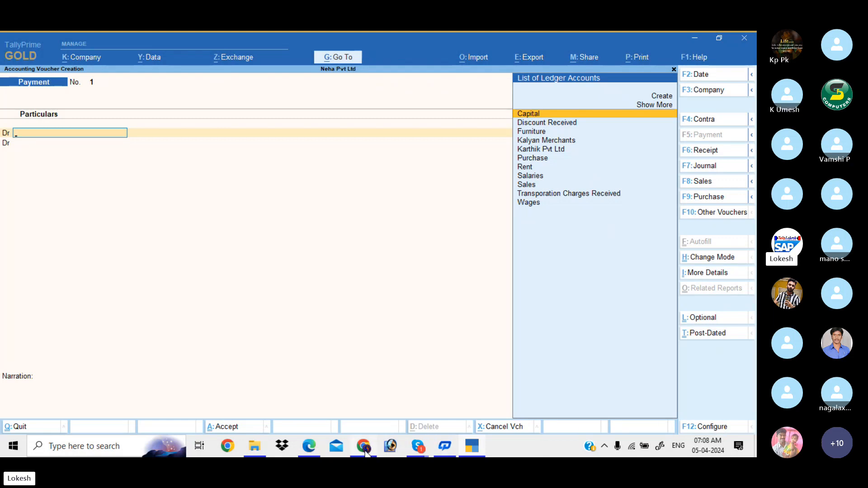
click(310, 448)
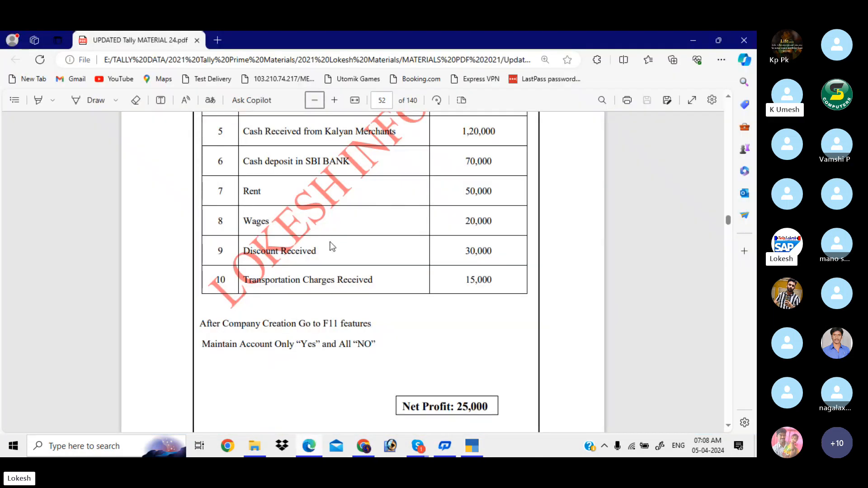
- Scroll up to the PROBLEM-1 NEHA PVT LTD table, zoom in twice, and return to TallyPrime
scroll(332, 247, up, 5)
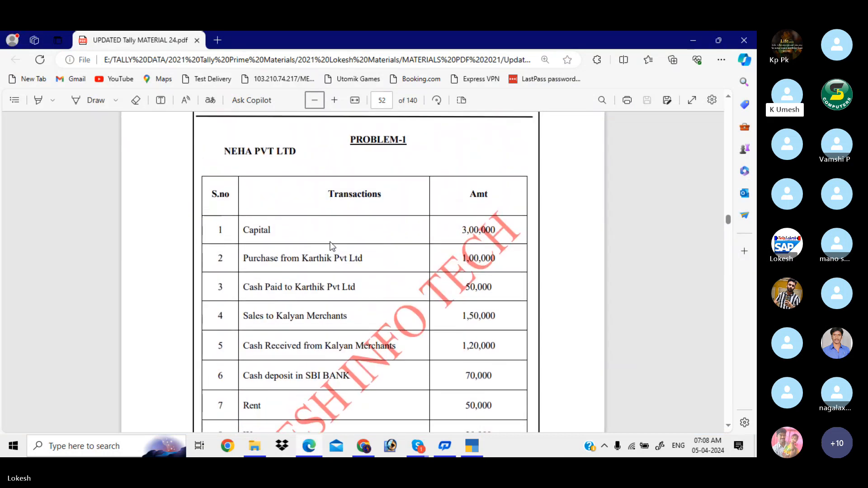
click(334, 100)
click(335, 100)
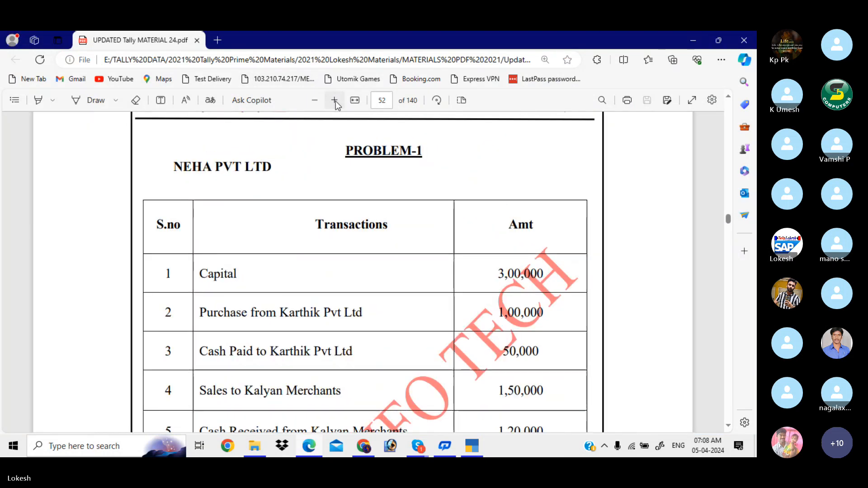
key(alt+Tab)
click(439, 190)
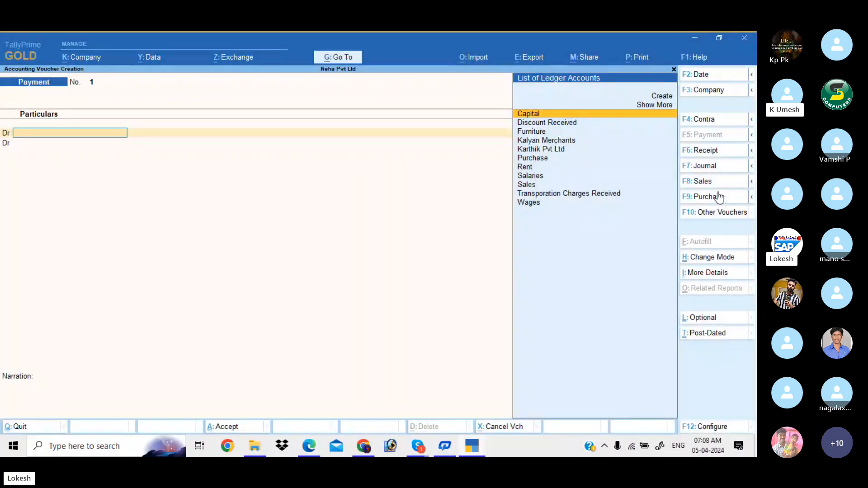
- Preview the Contra, Journal, Sales and Purchase voucher screens, settle on Receipt, then view the PDF
click(704, 123)
click(710, 149)
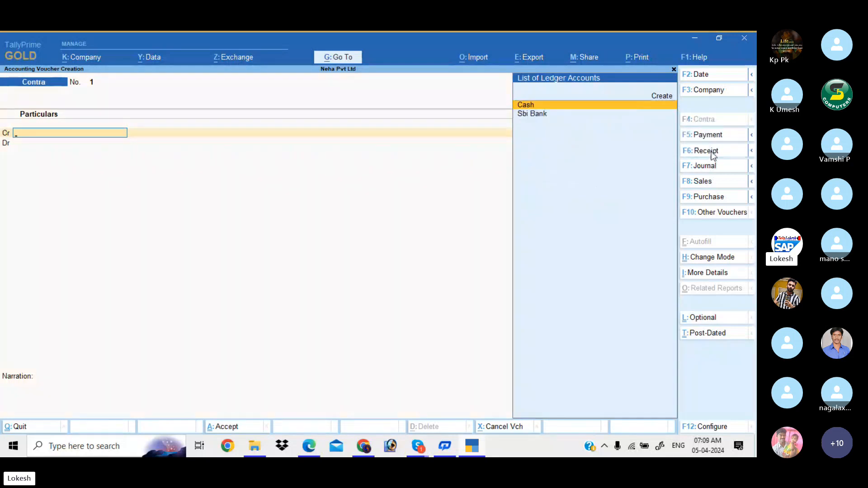
click(713, 166)
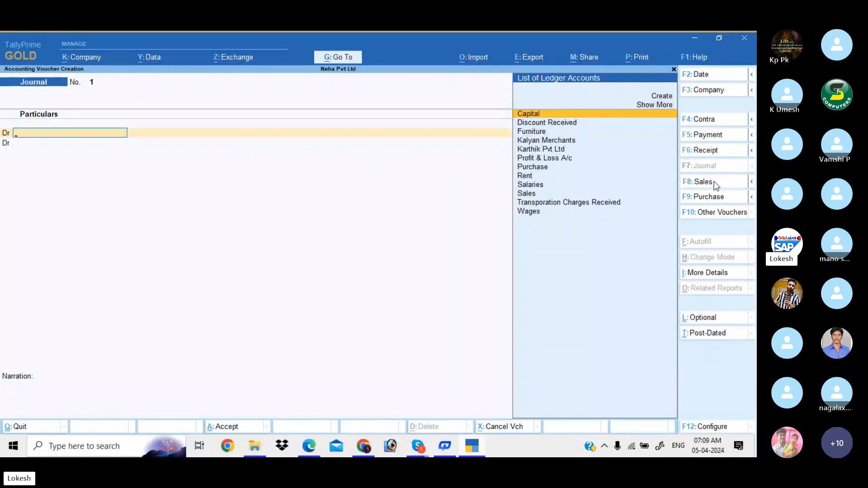
click(715, 181)
click(718, 197)
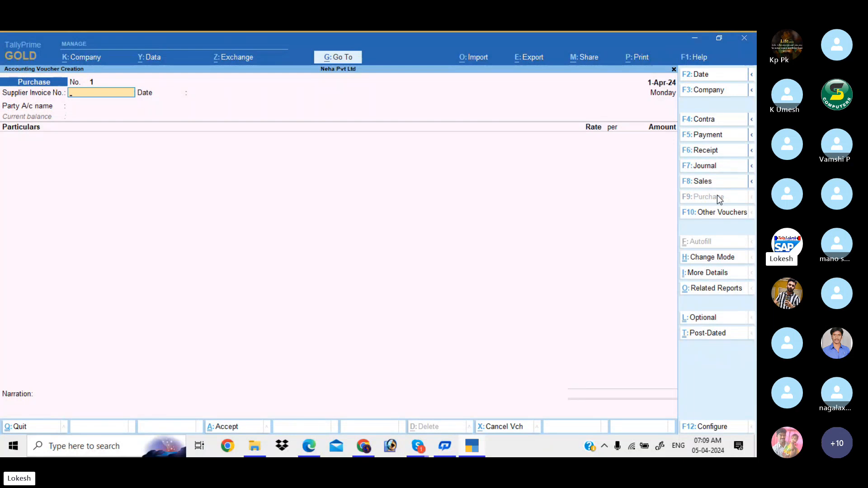
click(714, 152)
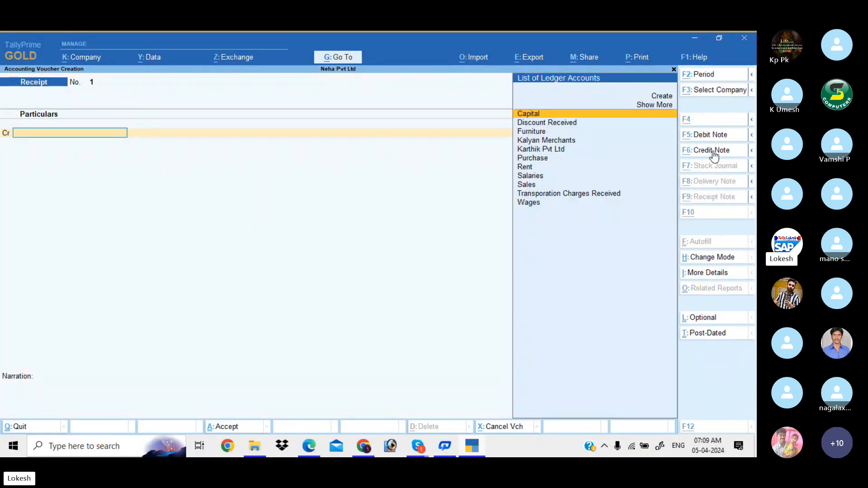
key(alt+Tab)
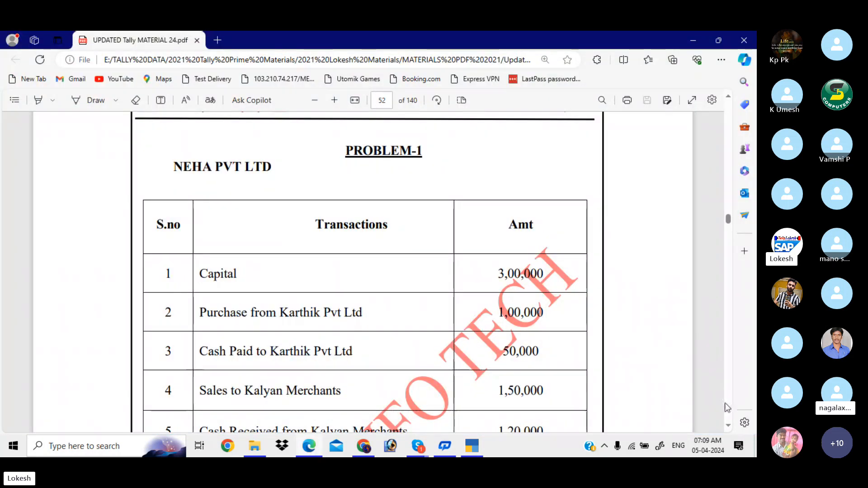
- Review the PDF transaction list against the open TallyPrime Receipt voucher
click(731, 425)
click(731, 425)
click(731, 425)
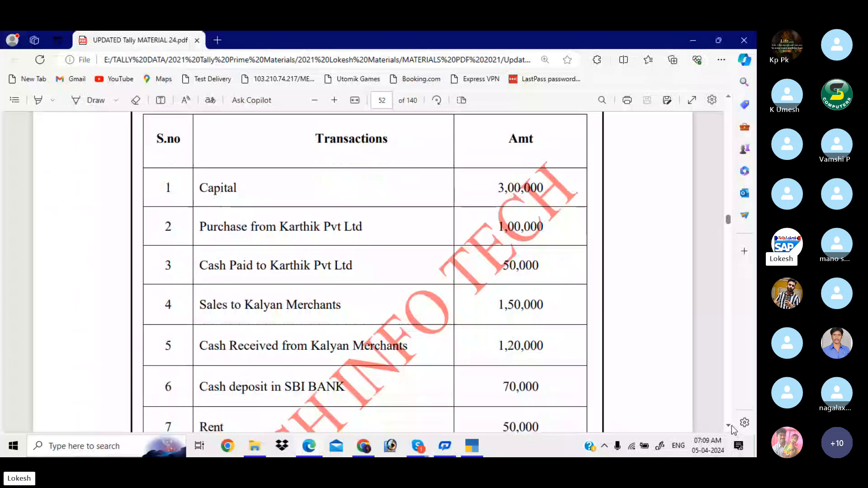
key(alt+Tab)
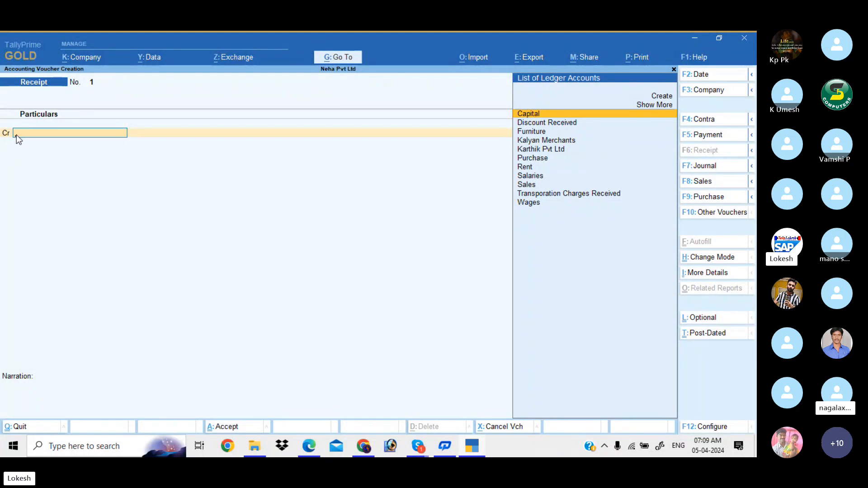
key(alt+Tab)
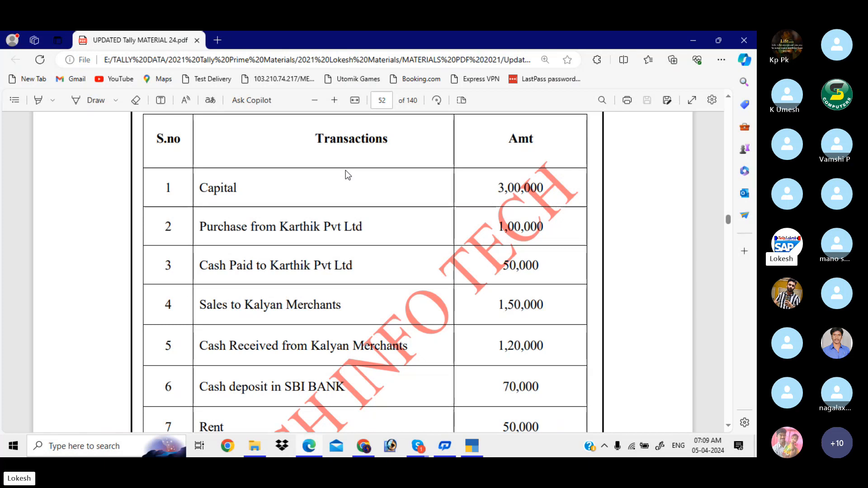
key(alt+Tab)
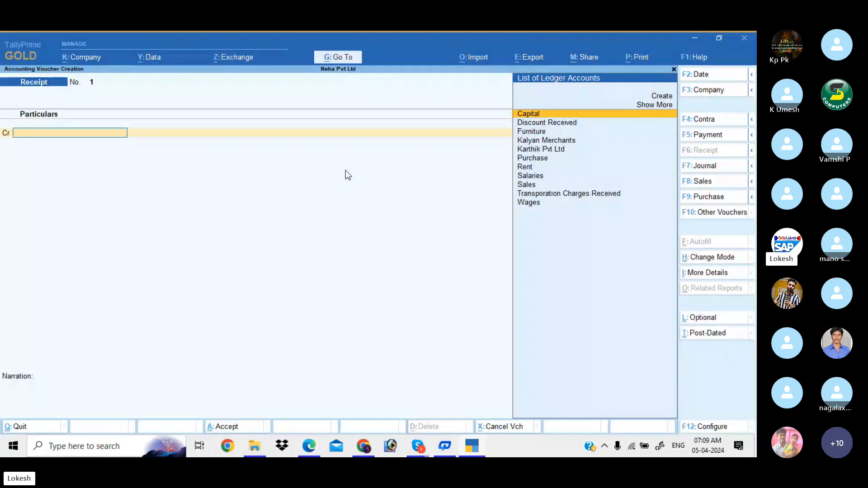
- Credit Capital 3,00,000 and debit Cash the same amount in Receipt voucher 1
key(Return)
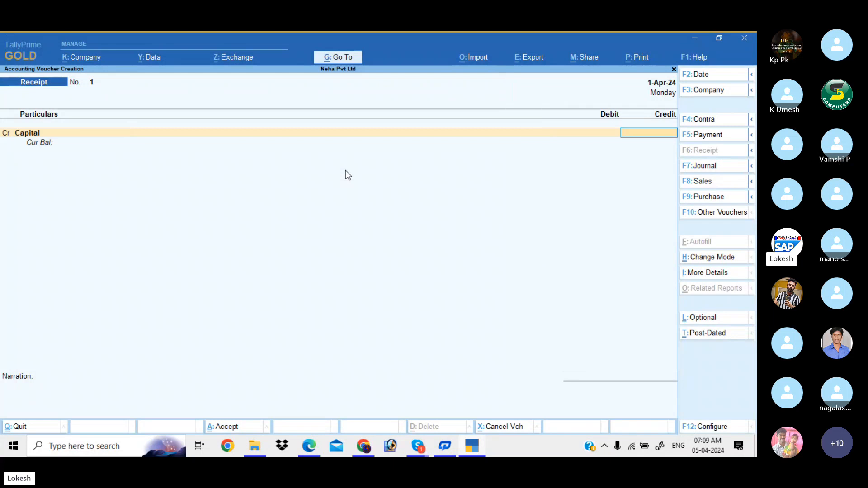
key(alt+Tab)
key(alt+Tab)
text(3)
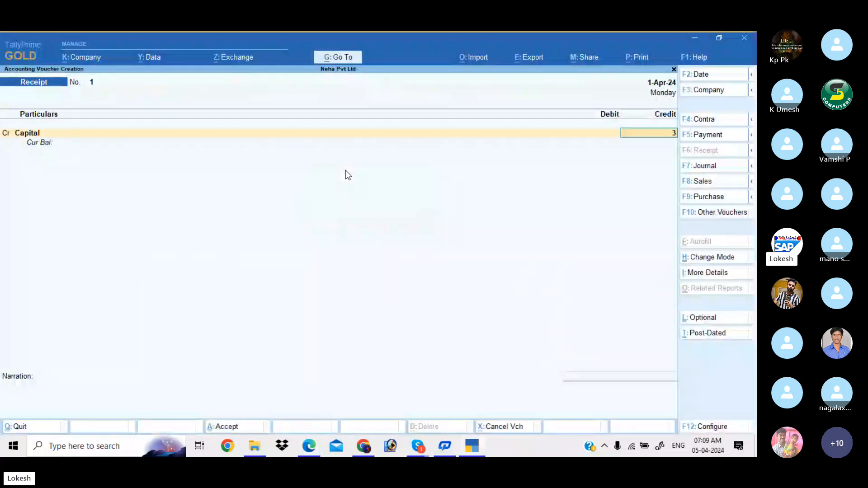
text(,00,00000)
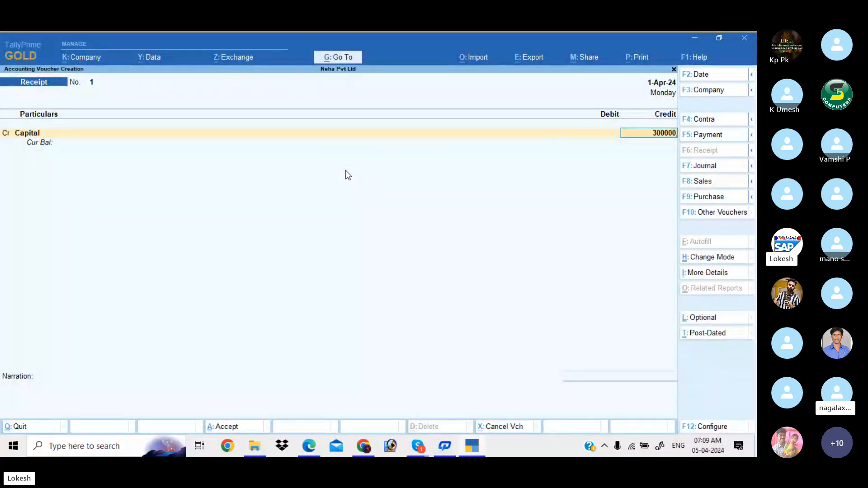
key(Return)
key(Return)
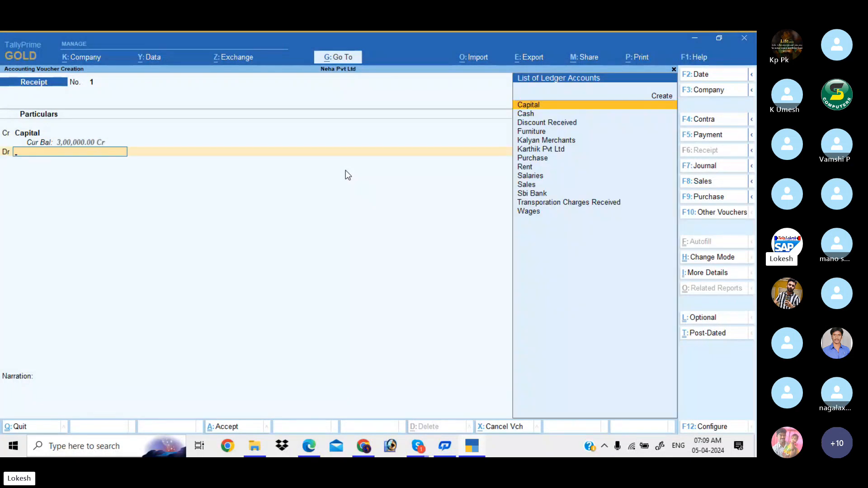
key(Down)
key(Return)
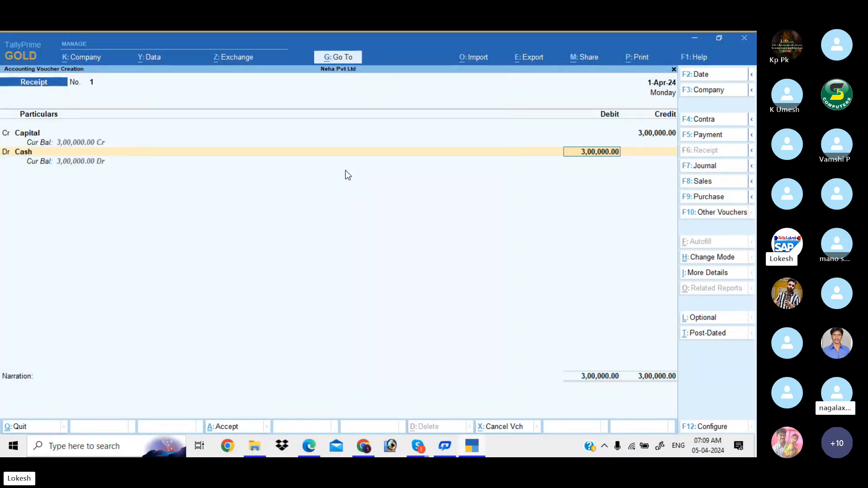
key(Return)
key(Return)
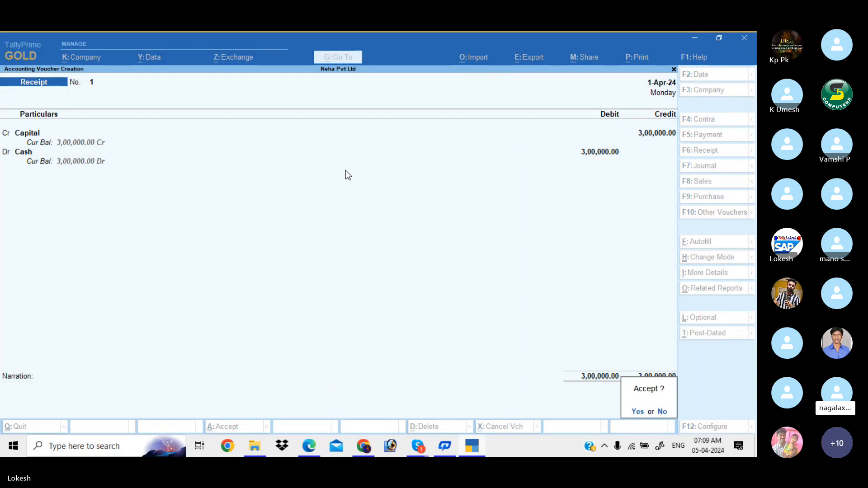
key(Return)
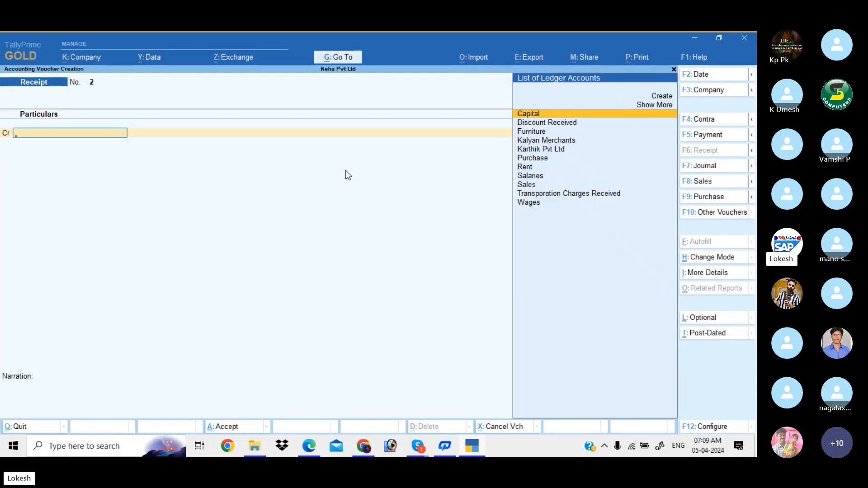
- Open a Purchase voucher in As Voucher mode, consulting the PDF transaction table
key(alt+Tab)
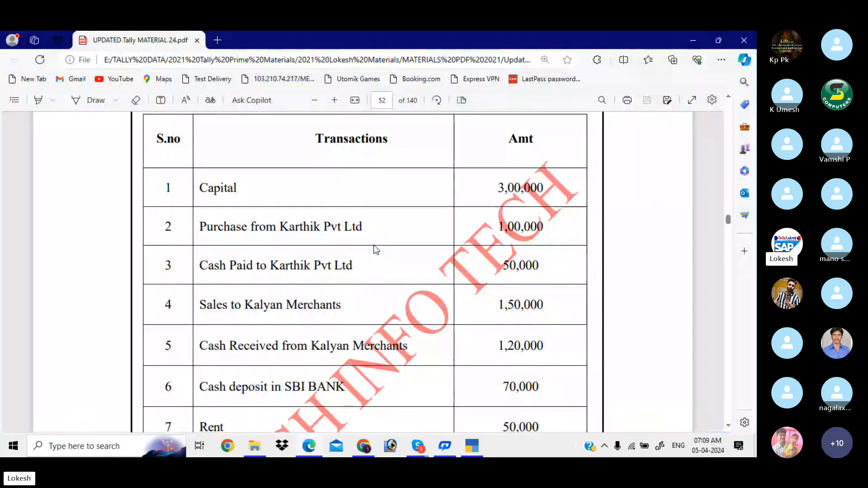
key(alt+Tab)
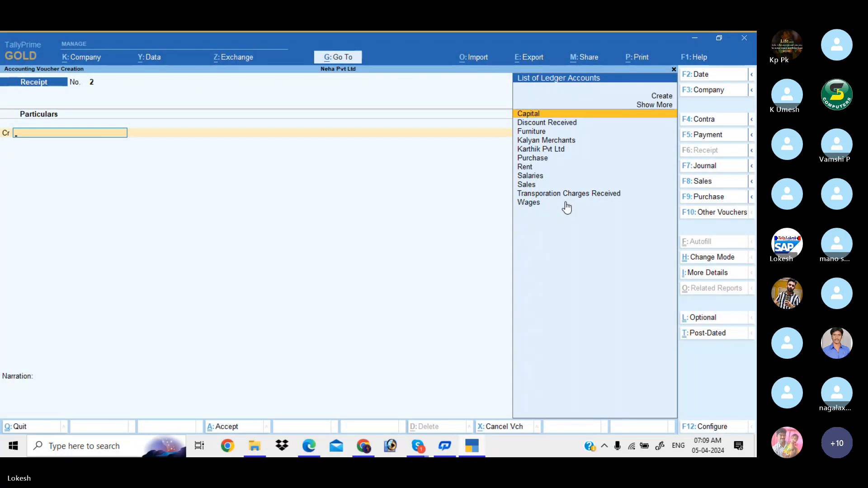
click(717, 201)
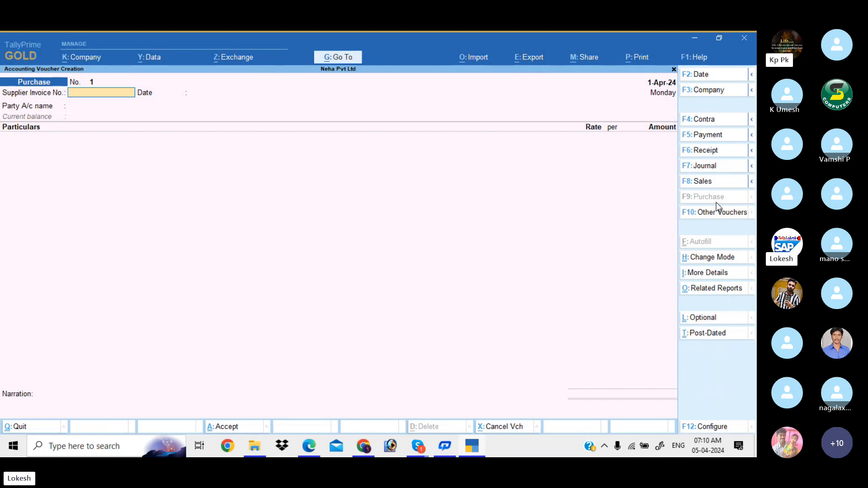
click(716, 257)
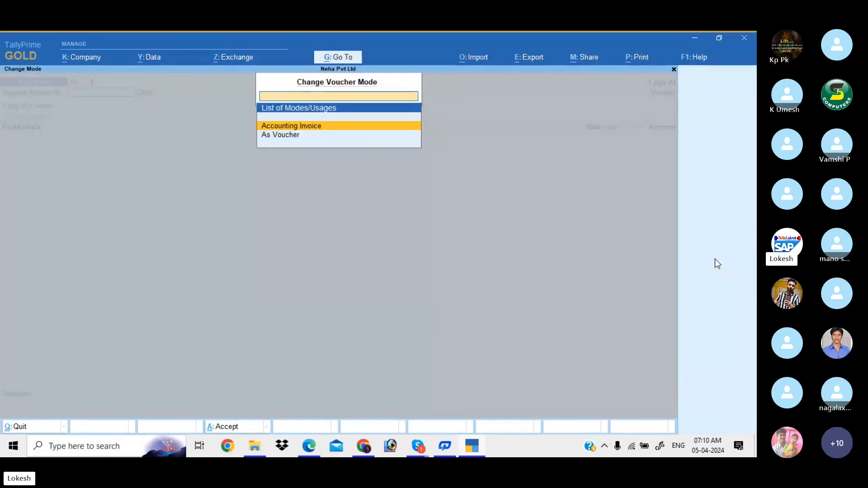
key(Down)
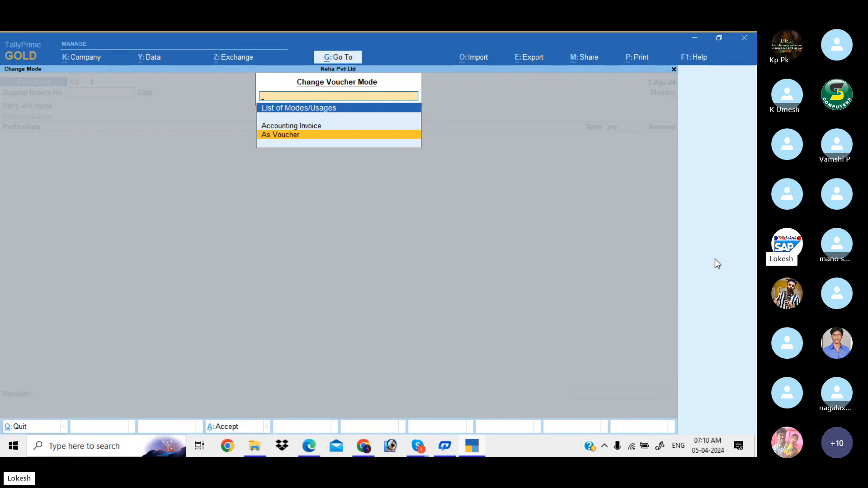
key(Return)
key(Return)
key(Return)
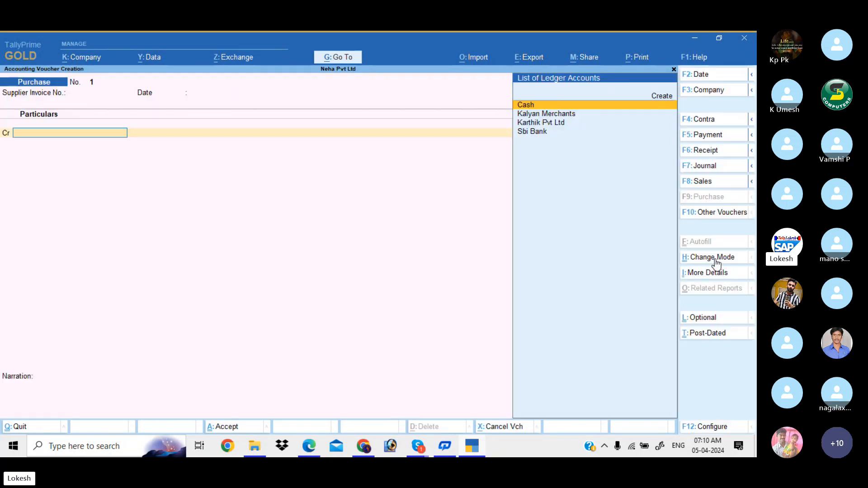
key(alt)
key(alt+Tab)
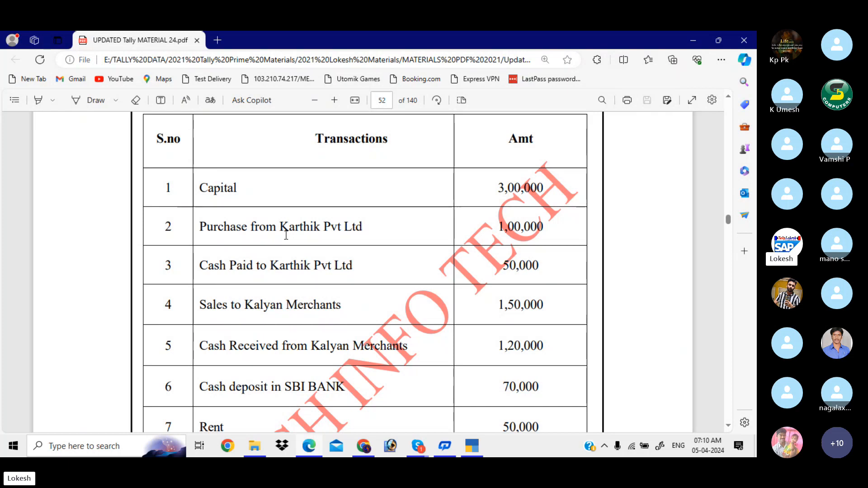
key(alt+Tab)
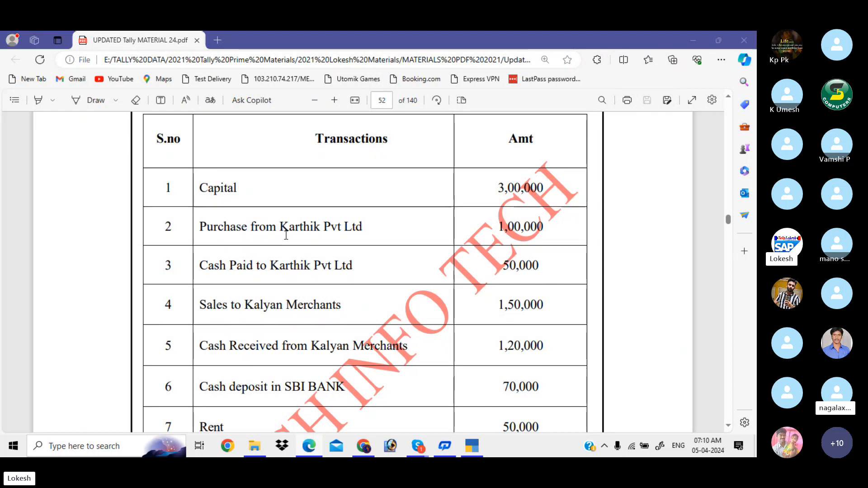
click(285, 235)
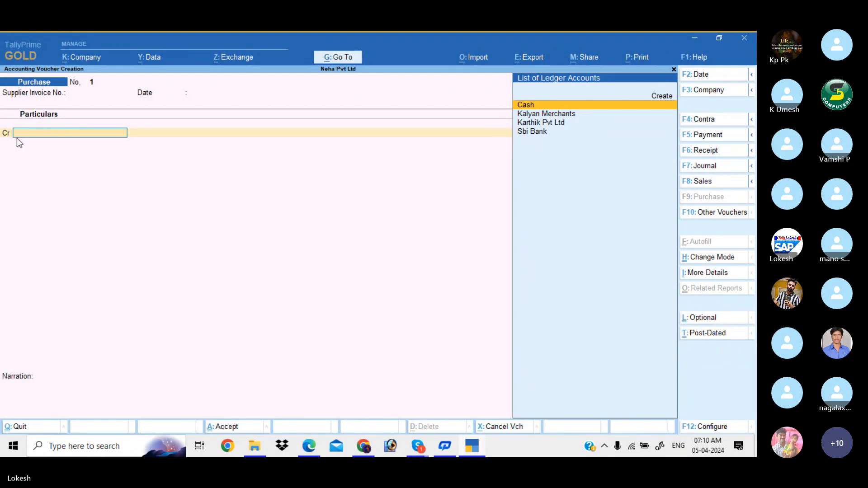
- Credit Karthik Pvt Ltd 1,00,000 and debit Purchase the matching amount, leaving party details blank
key(Down)
key(Down)
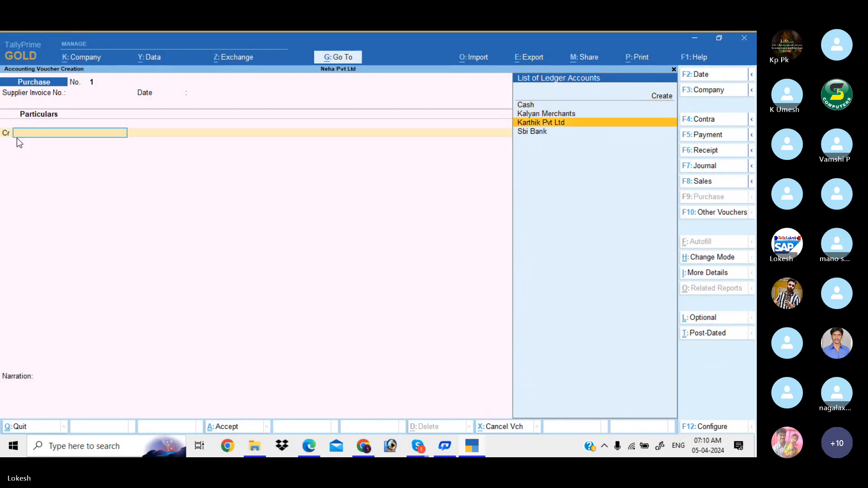
key(Return)
key(Return)
key(Return)
key(Return)
key(Return)
key(Return)
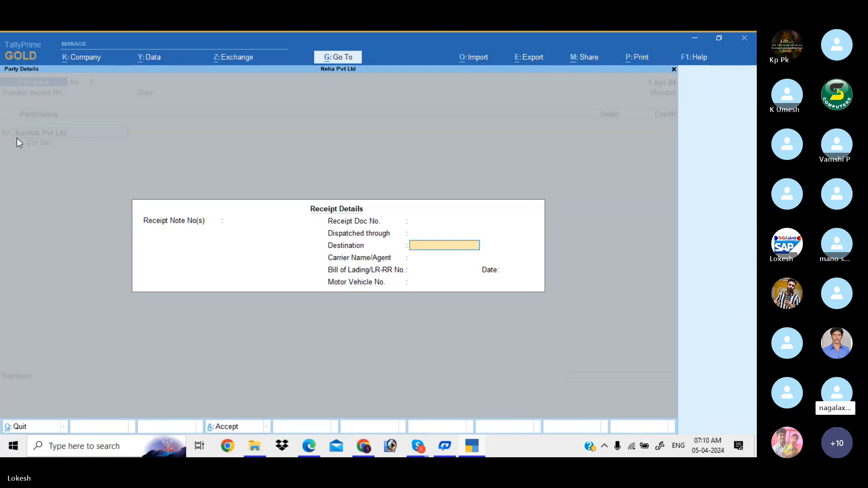
key(Return)
key(Return)
key(Return)
key(Return)
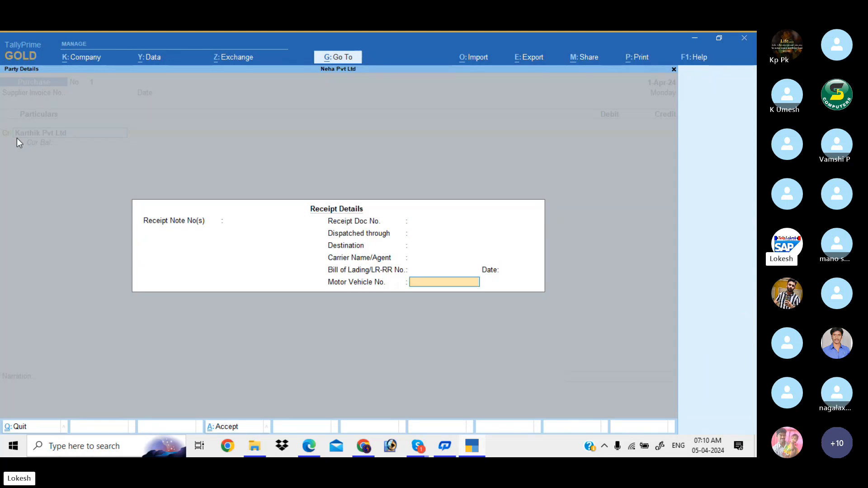
key(Return)
key(Return)
key(Return)
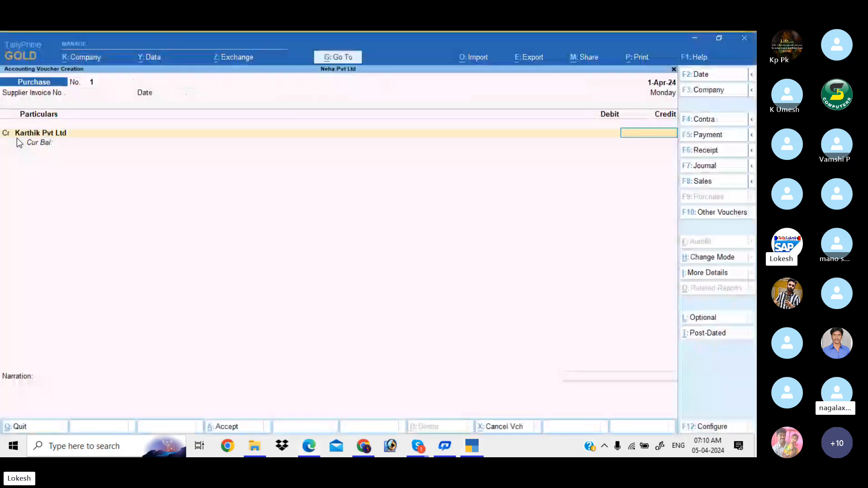
text(1,00,000)
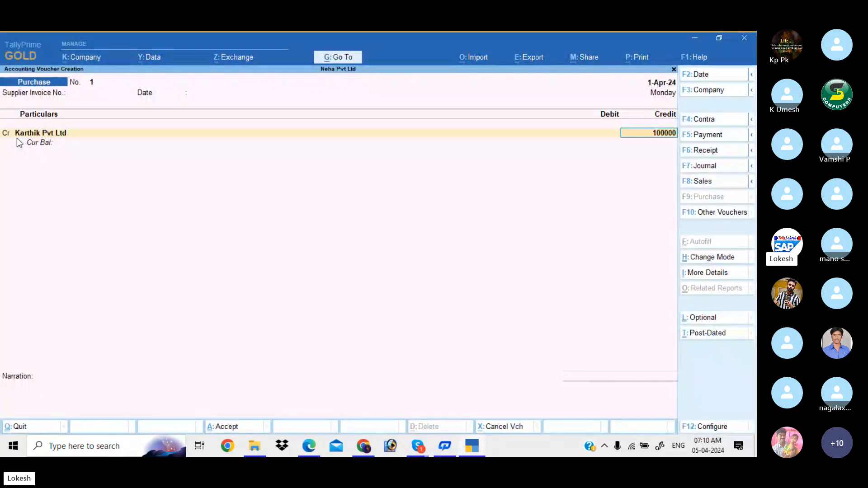
key(Return)
key(Return)
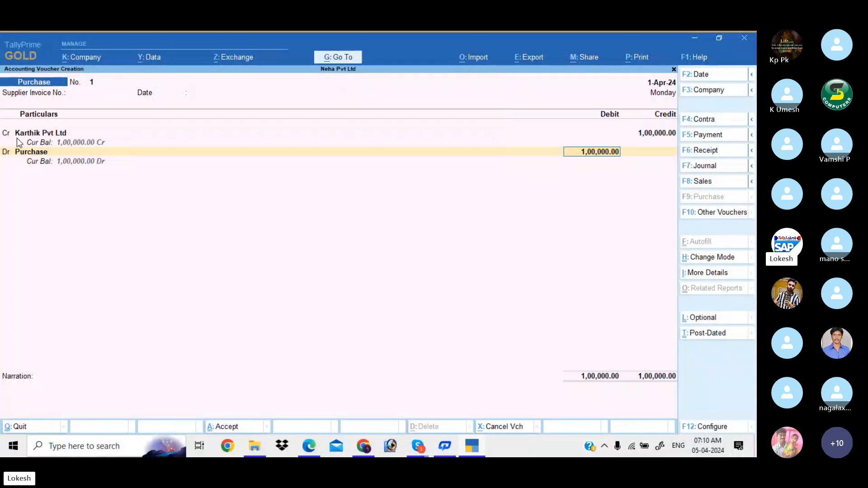
key(Return)
key(Return)
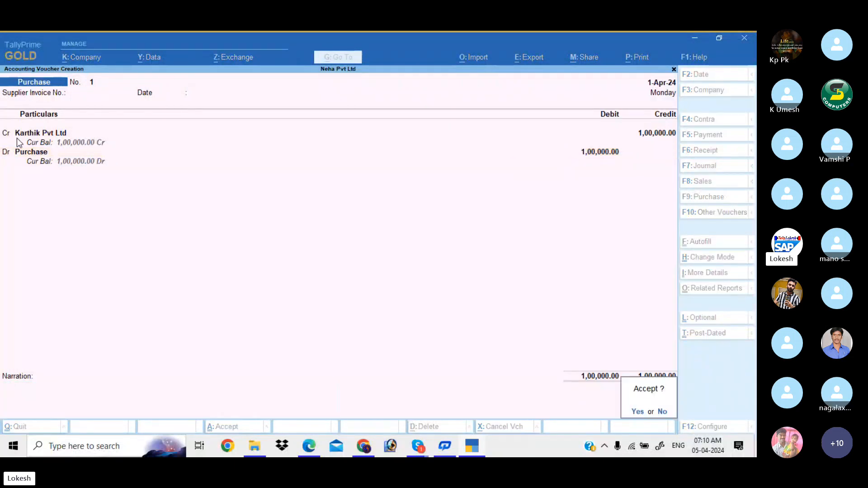
key(Return)
- Check the next transaction in the PDF and start a new Payment voucher
key(alt+Tab)
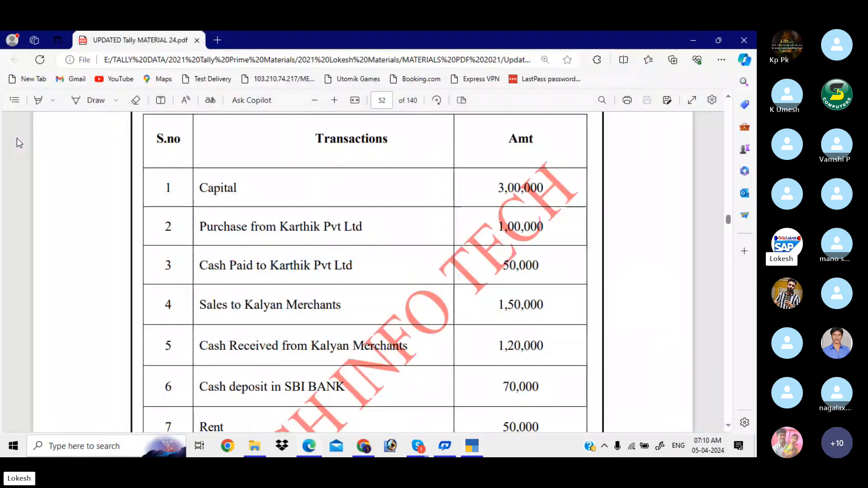
scroll(17, 138, down, 1)
scroll(17, 138, down, 1)
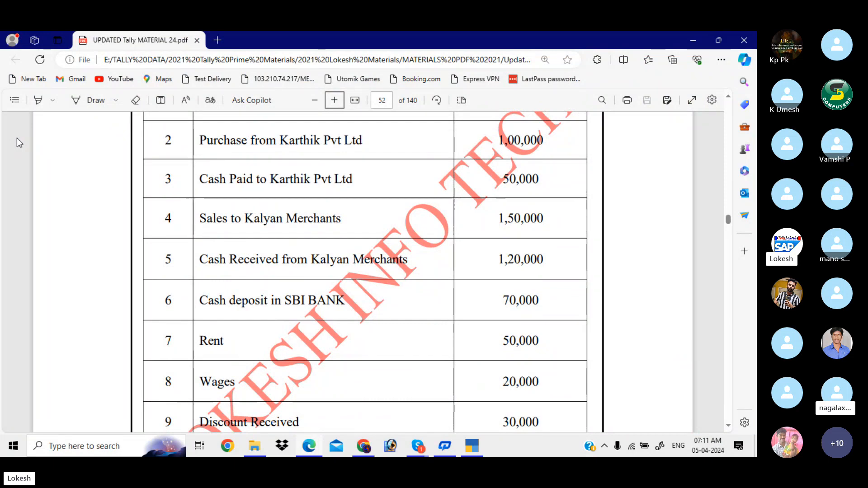
key(alt+Tab)
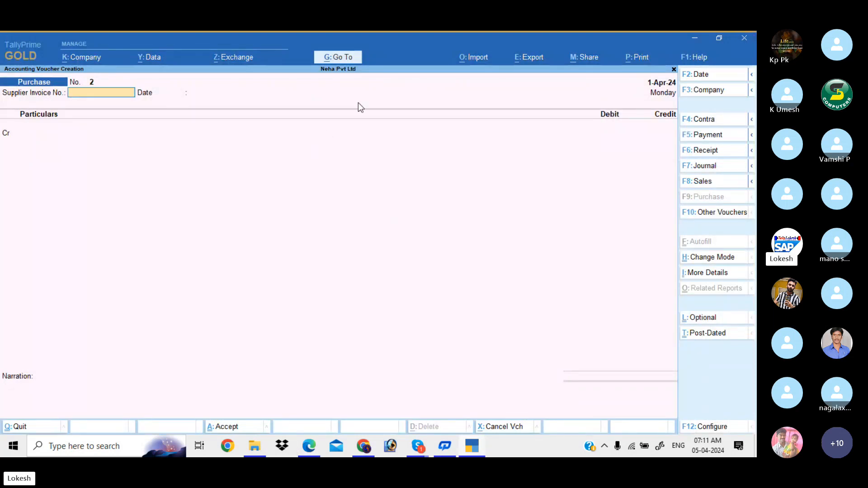
click(718, 136)
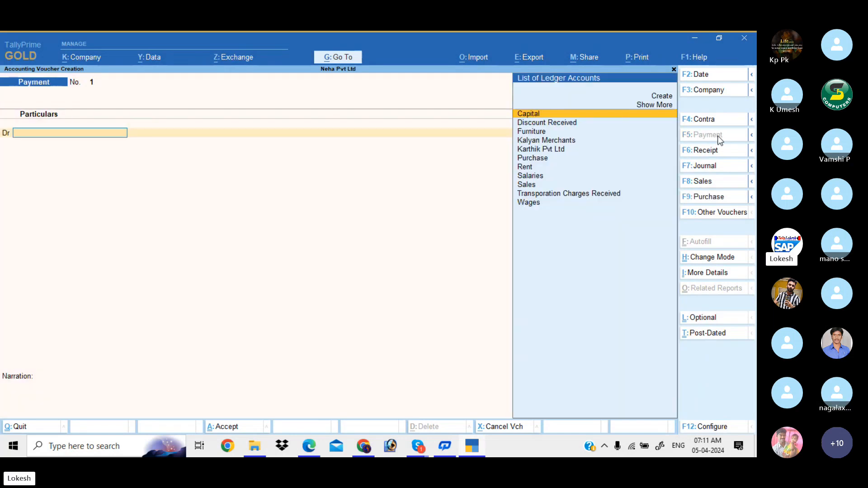
key(alt+Tab)
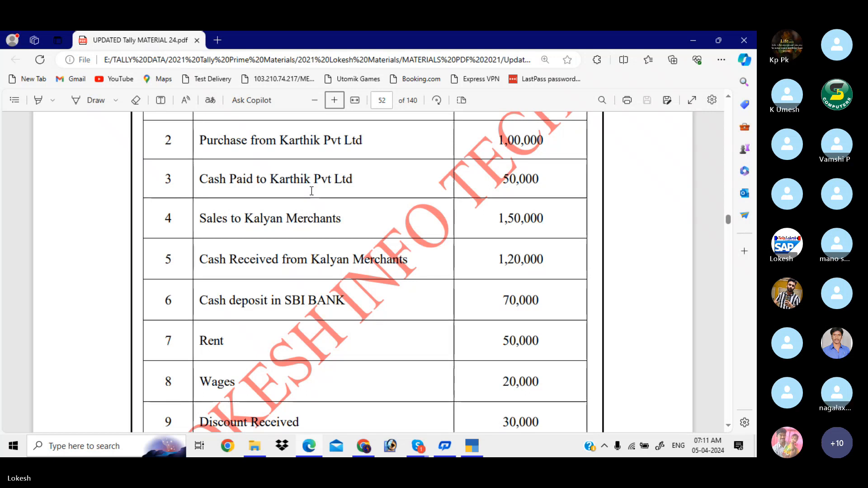
key(alt+Tab)
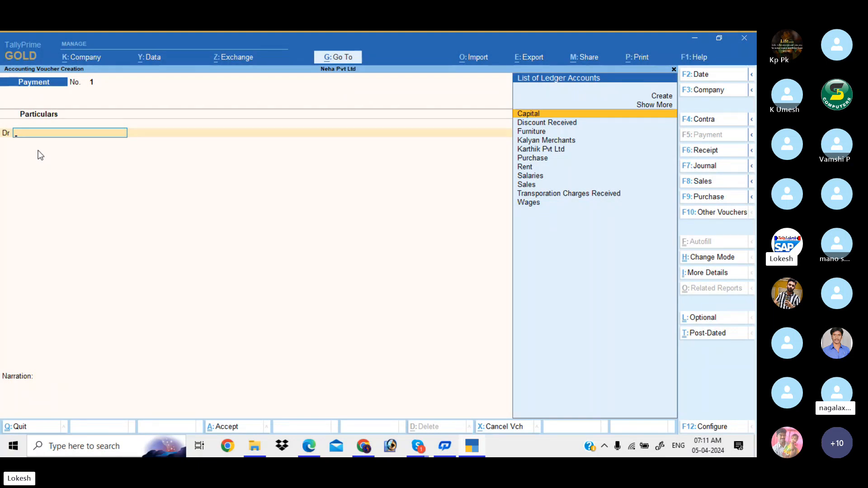
- Debit Karthik Pvt Ltd 50,000 and credit Cash, skipping narration to accept the voucher
text(K)
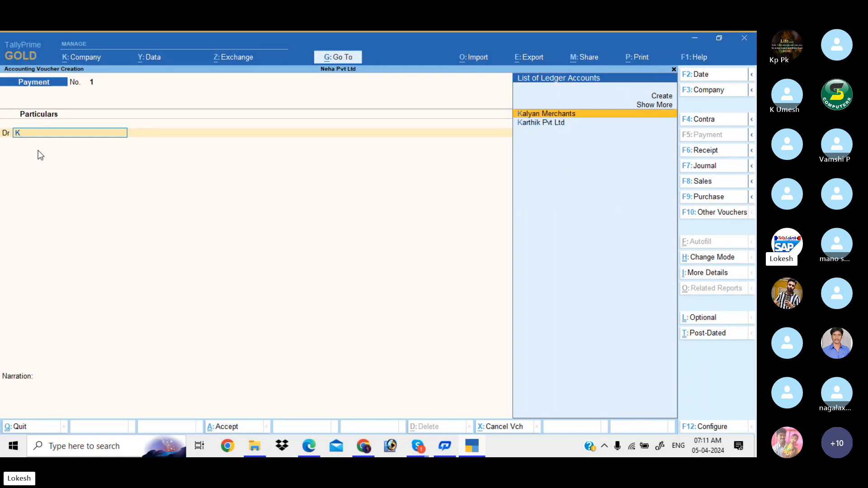
key(Down)
key(Return)
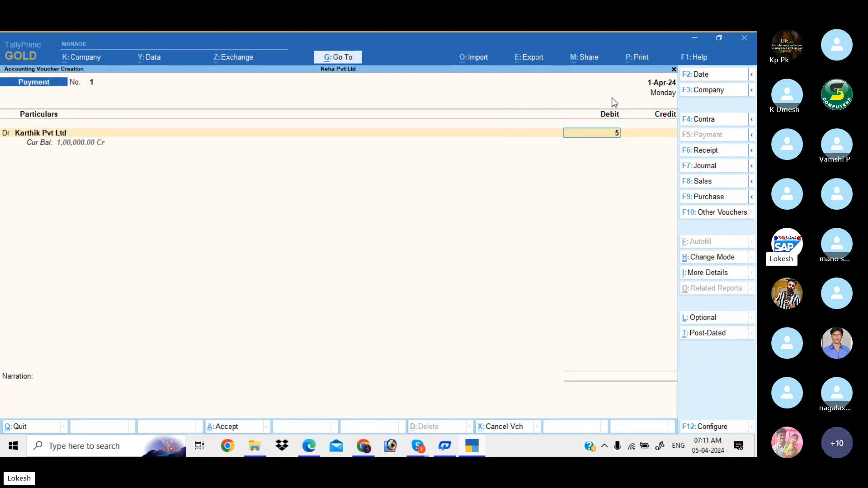
text(500000.00)
key(Return)
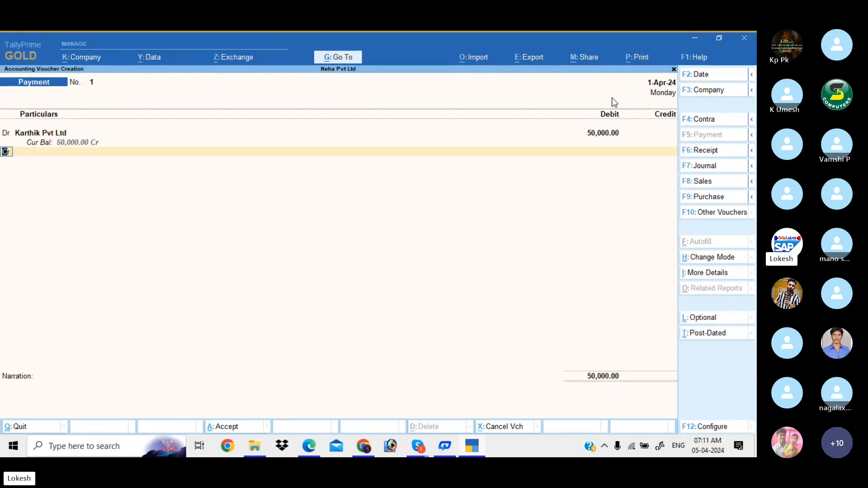
key(Return)
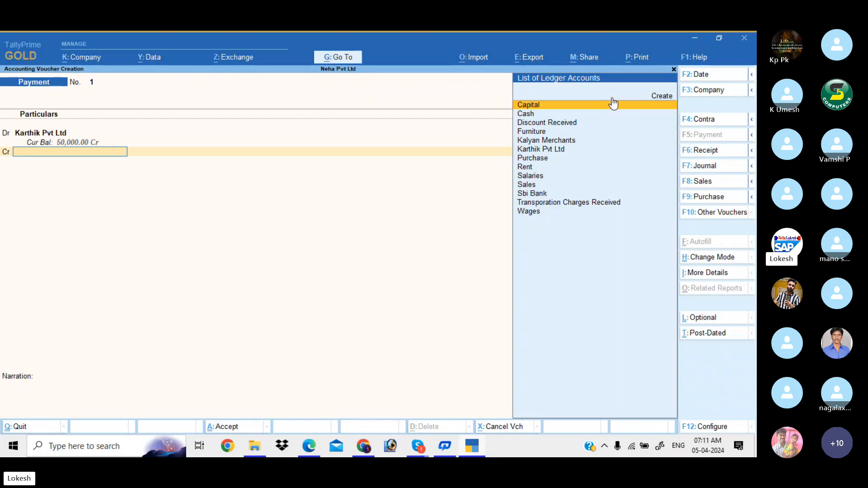
key(Down)
key(Return)
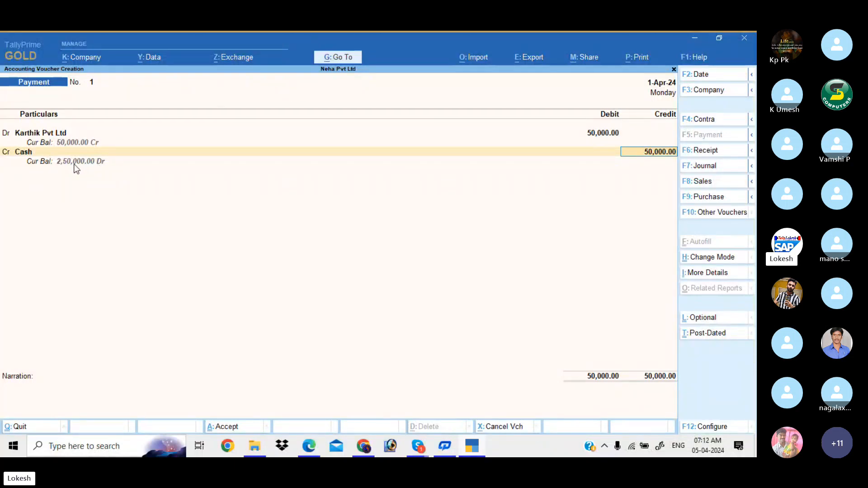
key(Return)
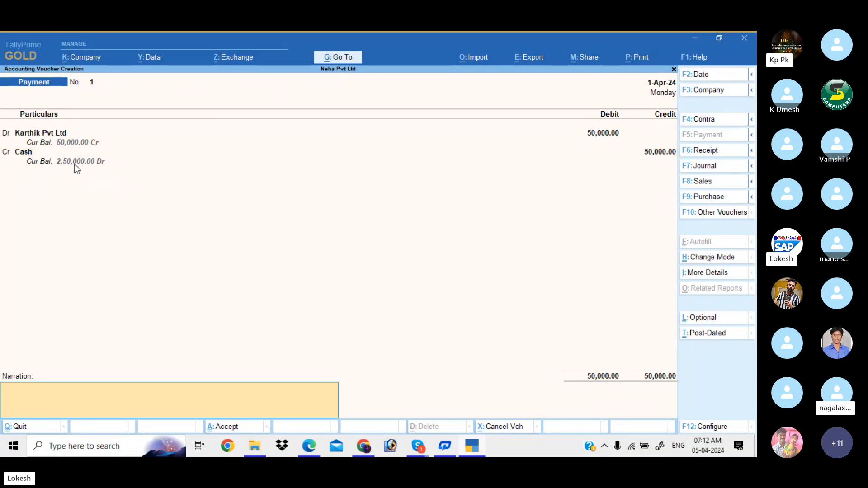
key(Return)
key(Return)
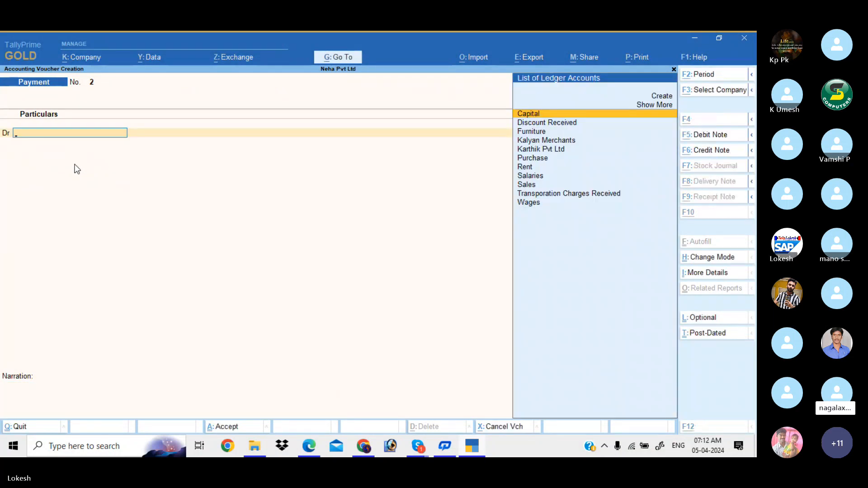
- Check the Kalyan Merchants sale in the PDF, then start a Sales voucher in As Voucher mode
key(alt+Tab)
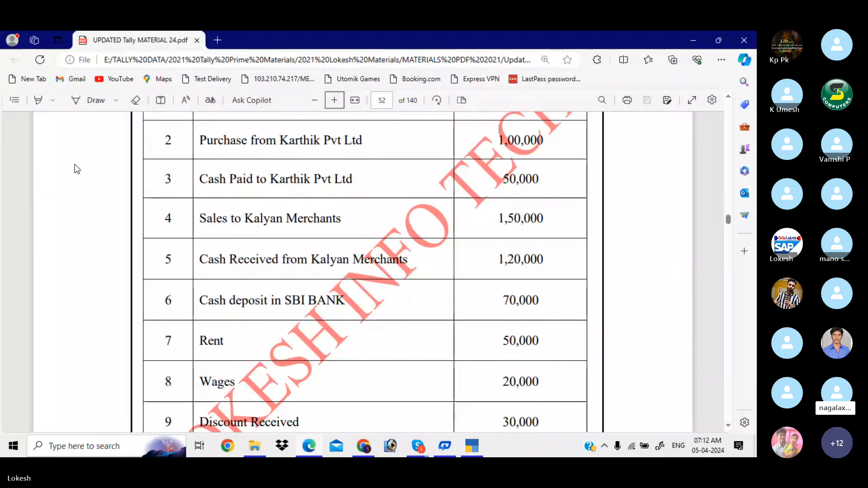
scroll(77, 169, down, 1)
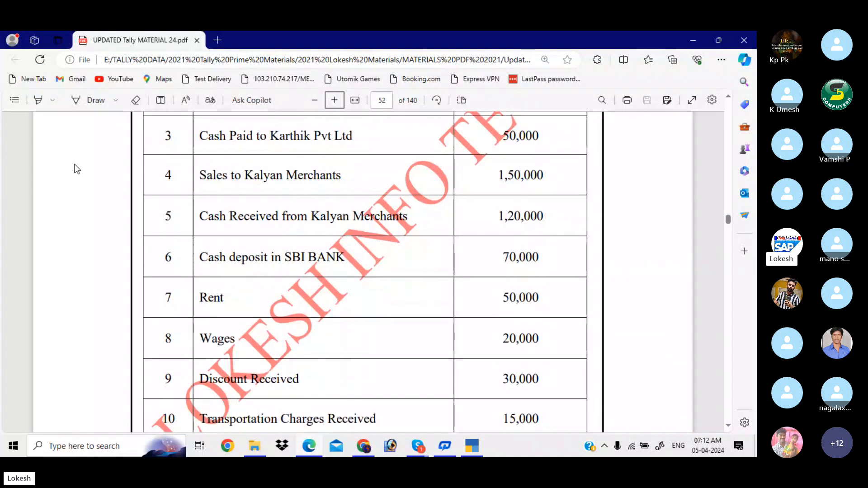
key(alt+Tab)
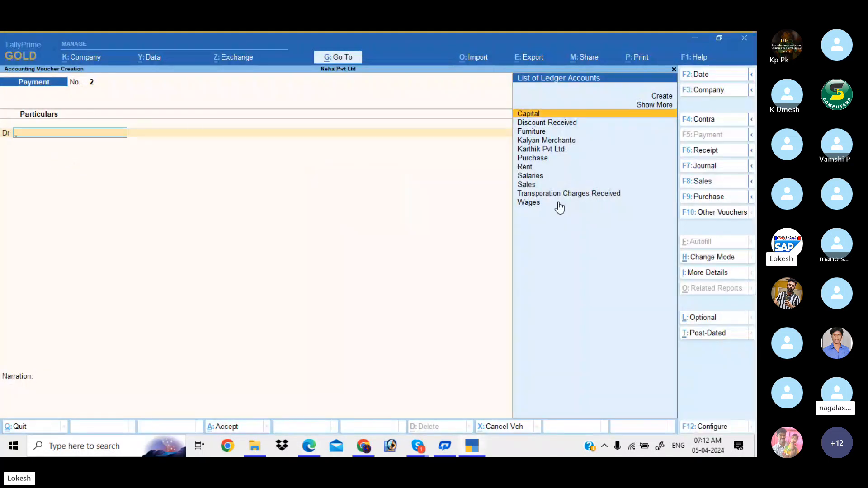
click(710, 183)
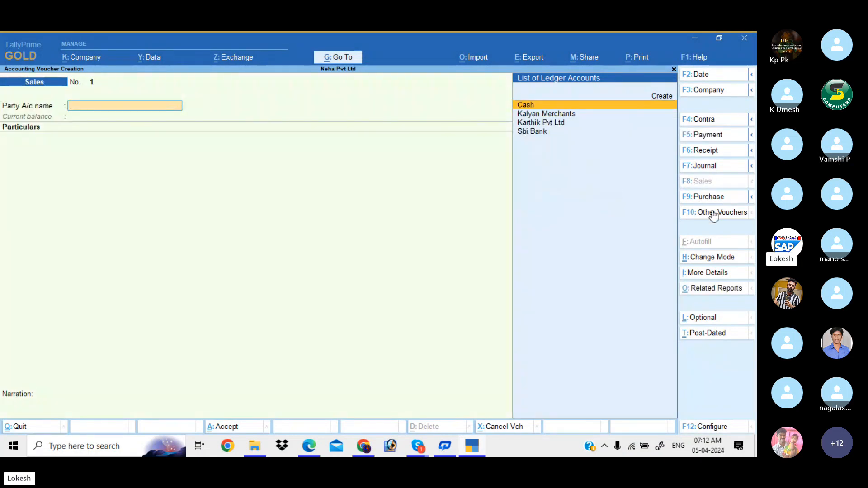
click(713, 258)
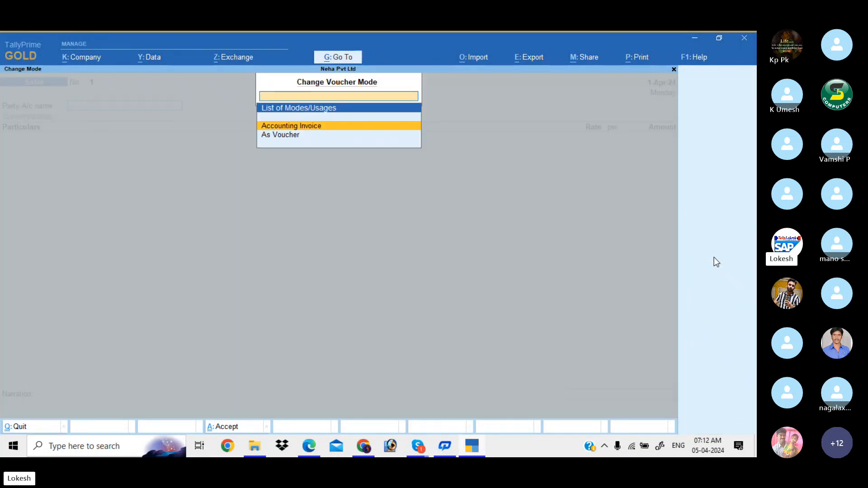
key(Down)
key(Return)
key(alt)
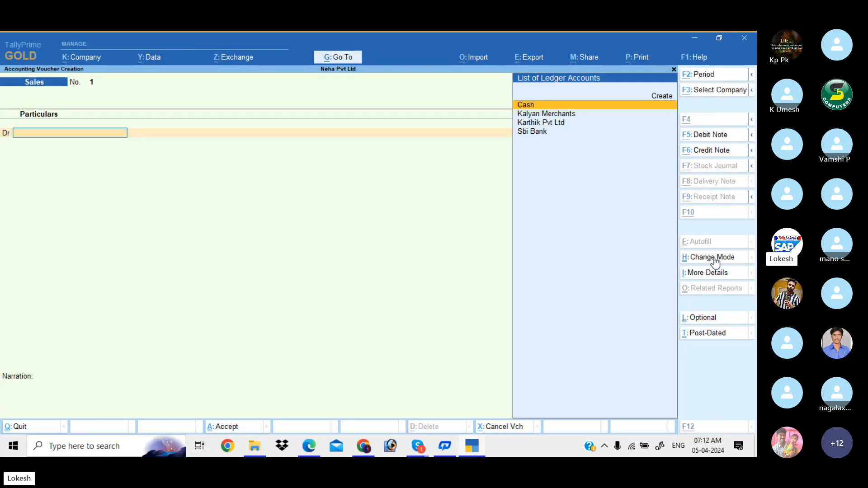
key(alt+Tab)
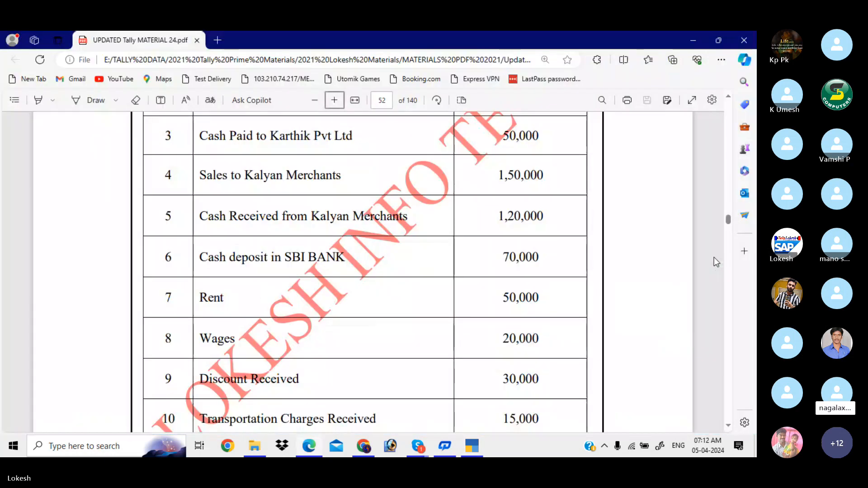
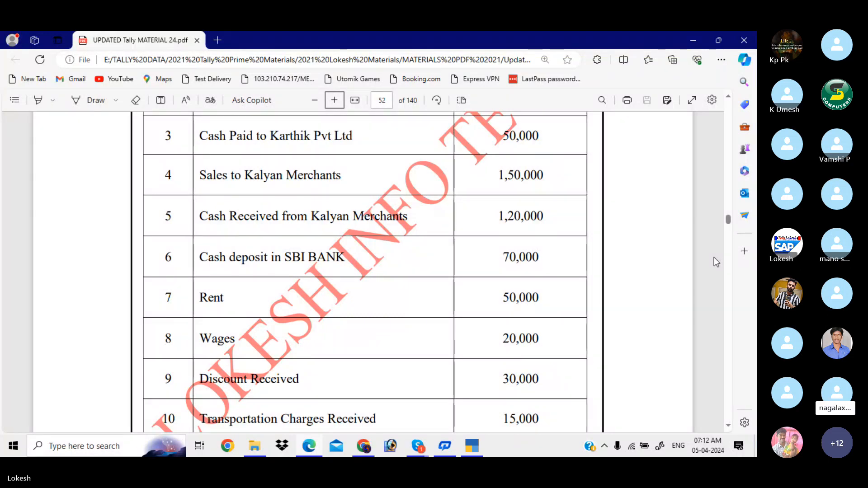
- Select Kalyan Merchants as the debited party in the Sales voucher and accept Party Details
key(alt+Tab)
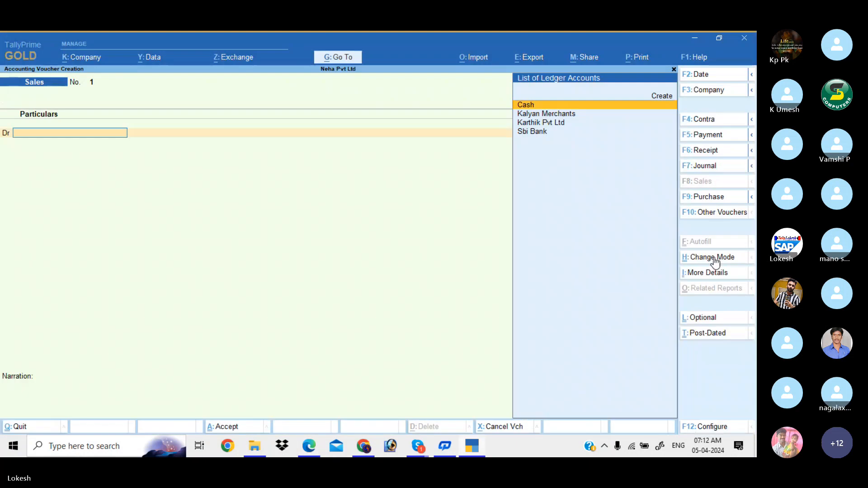
text(K)
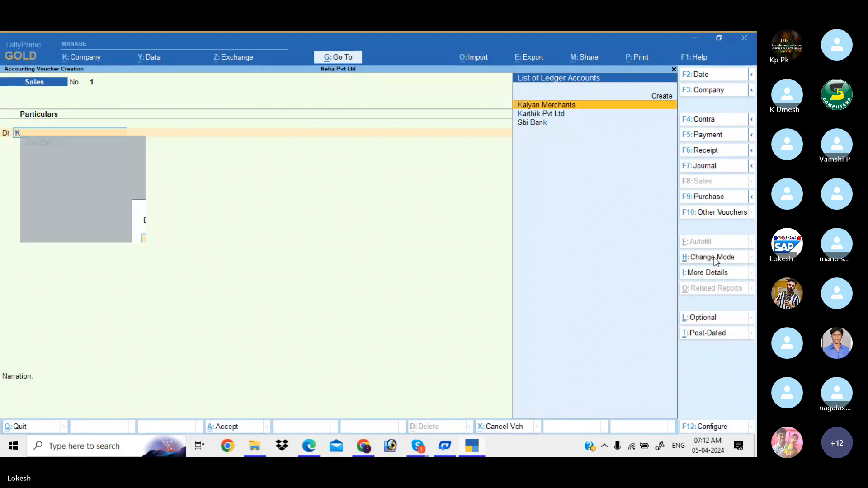
key(Return)
key(Return)
key(Return)
key(Return)
key(Return)
key(Return)
key(Return)
key(Return)
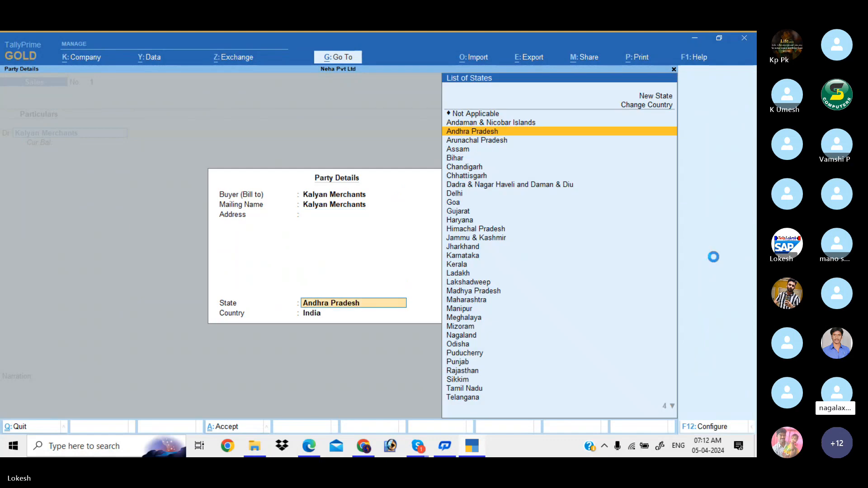
key(Return)
key(Return)
- Debit Kalyan Merchants 1,50,000 and credit Sales to complete the sale
key(alt+Tab)
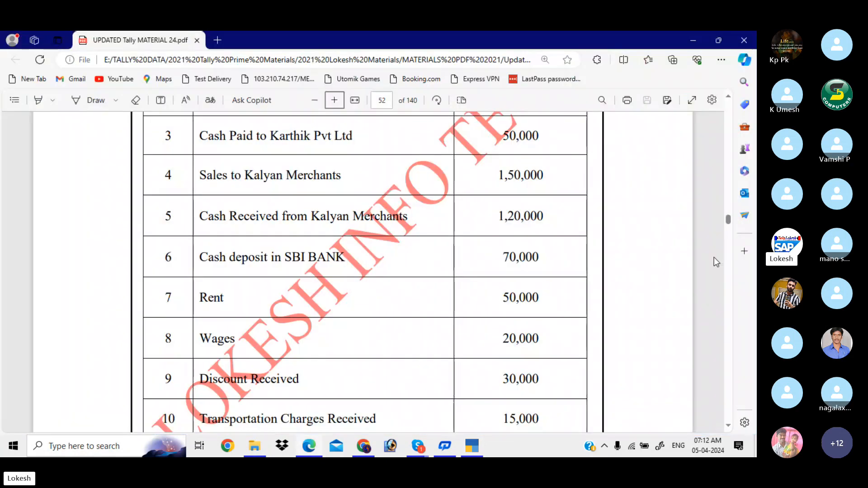
key(alt+Tab)
text(1500)
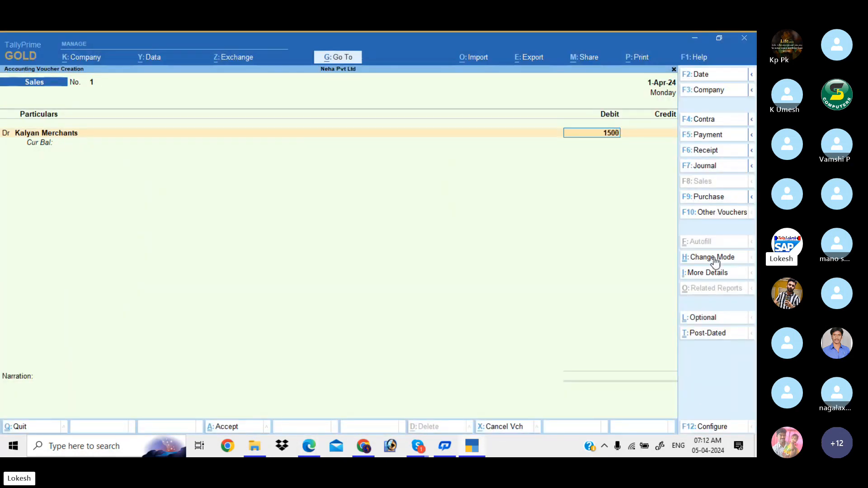
text(00)
key(Return)
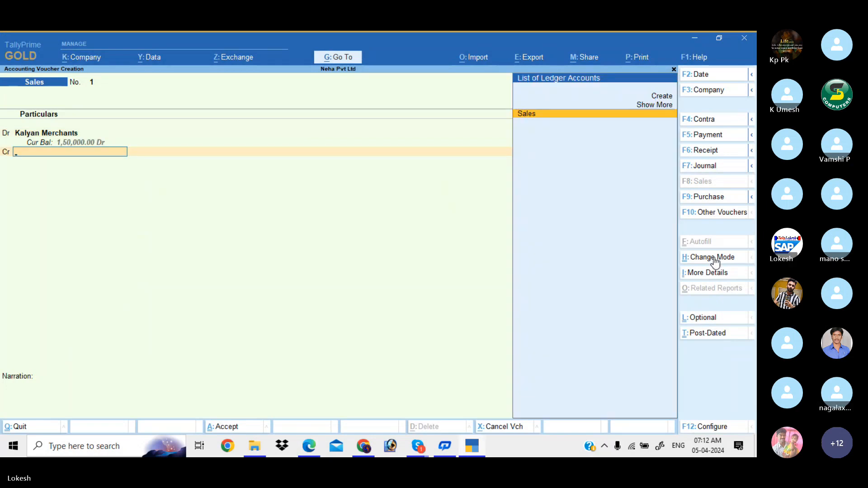
key(Return)
key(Return)
key(Return)
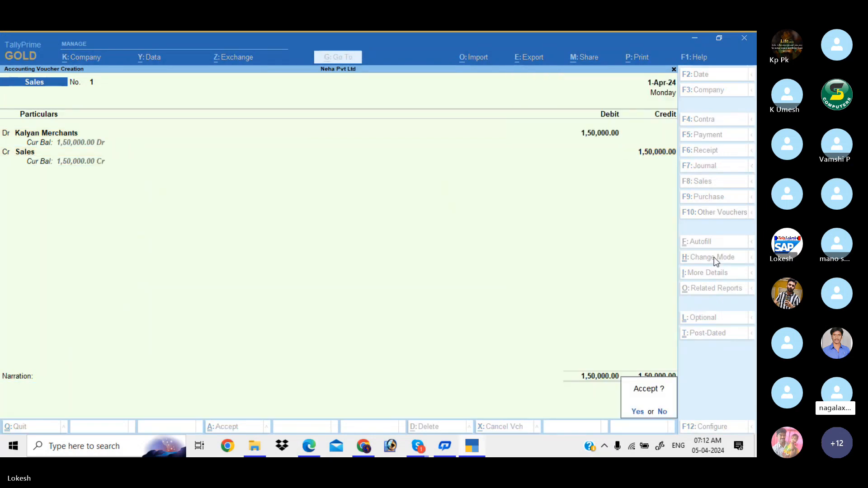
key(Return)
key(alt+Tab)
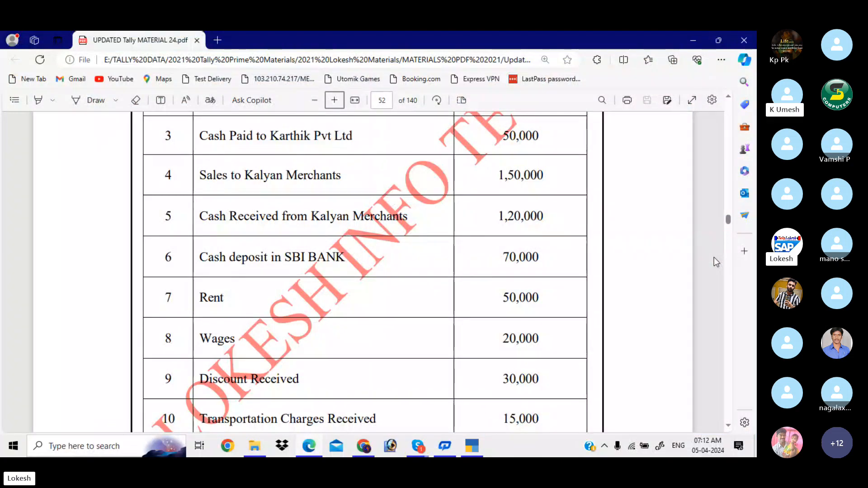
- Switch to a Receipt voucher and check the next transaction in the PDF
key(alt+Tab)
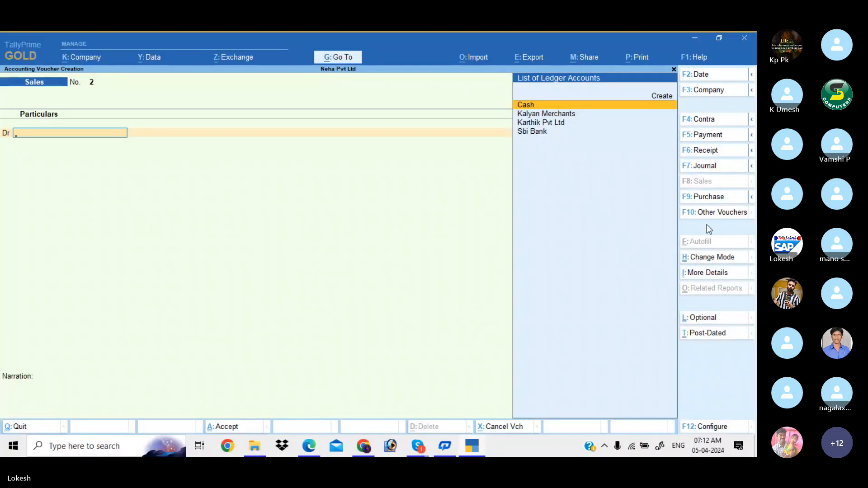
click(712, 150)
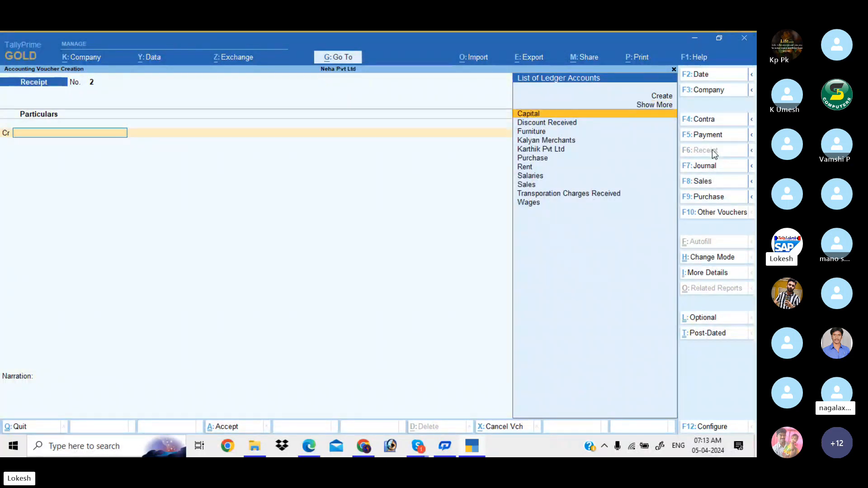
key(alt+Tab)
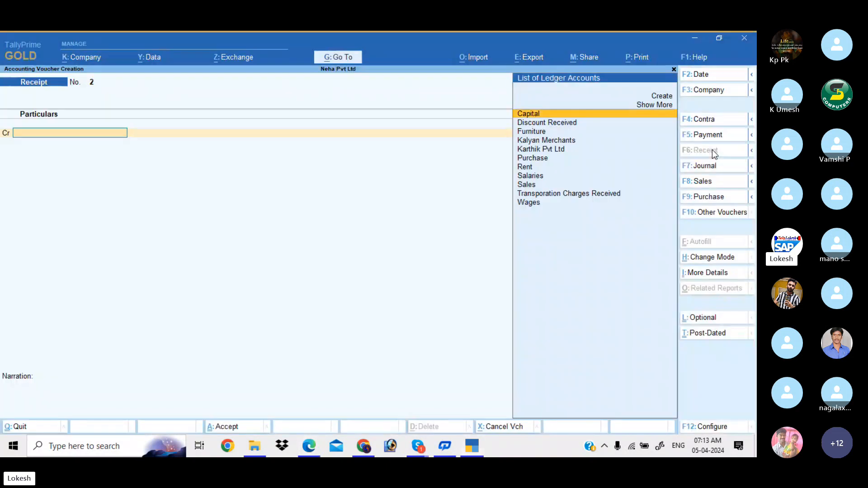
key(alt+Tab)
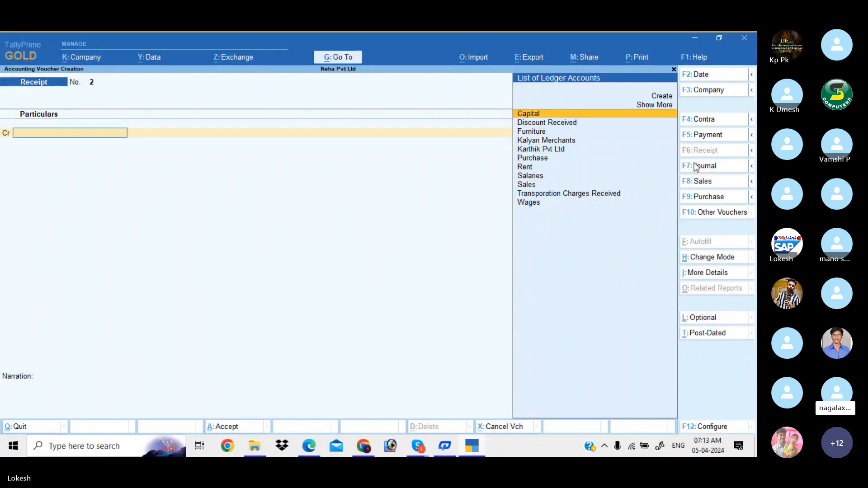
key(alt+Tab)
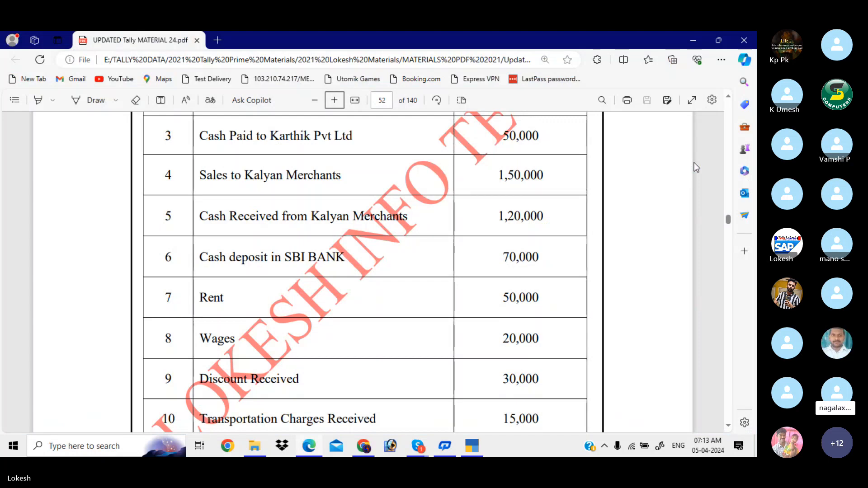
key(alt+Tab)
- Credit Kalyan Merchants 1,20,000 and debit Cash, saving the receipt
text(K)
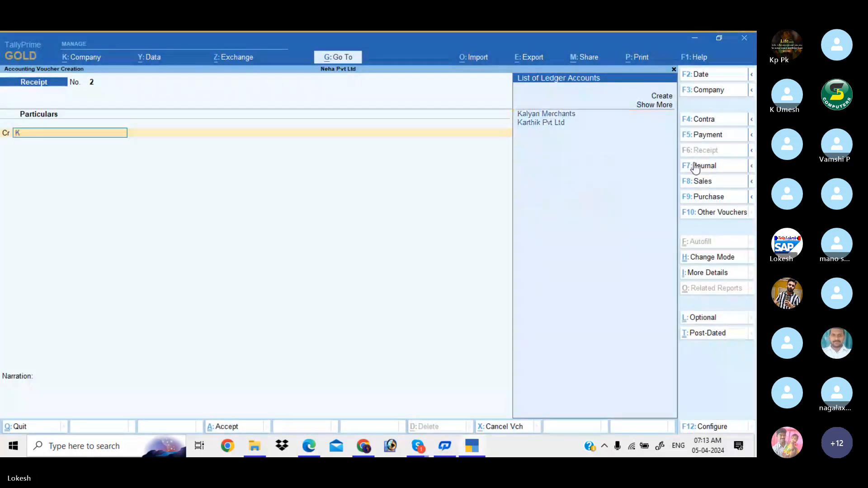
key(Return)
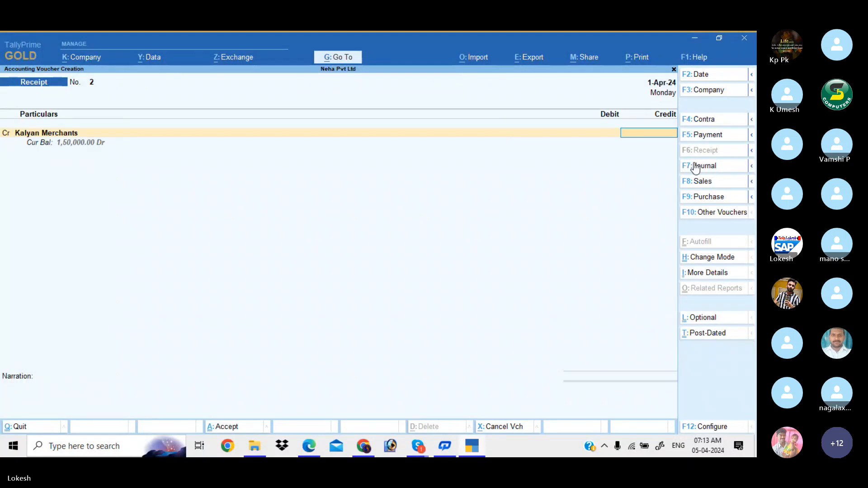
text(120000)
key(Return)
key(Return)
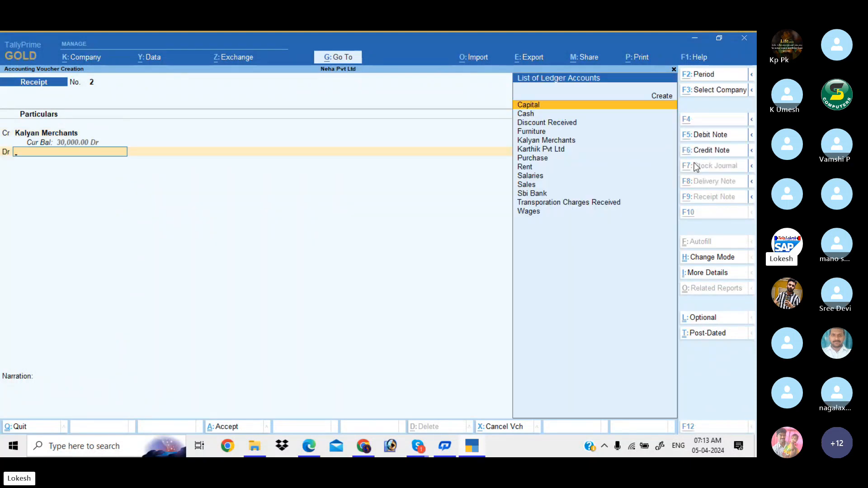
key(alt+Tab)
key(alt+Tab)
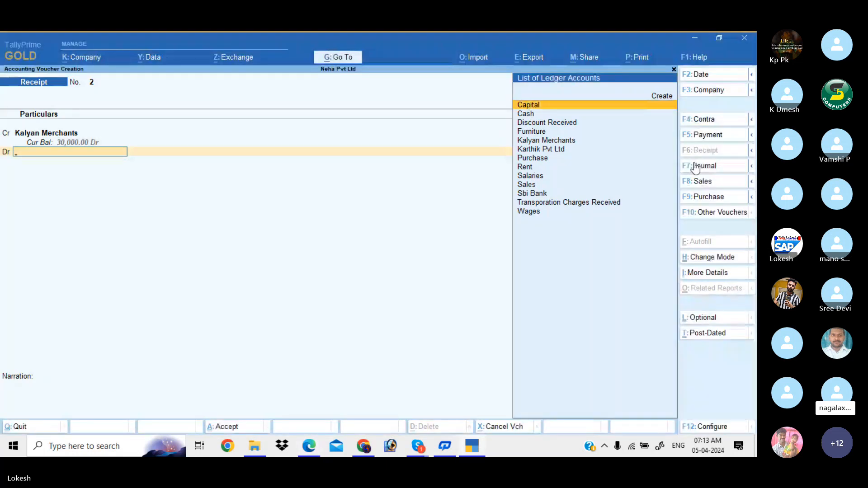
key(Return)
key(Return)
key(Return)
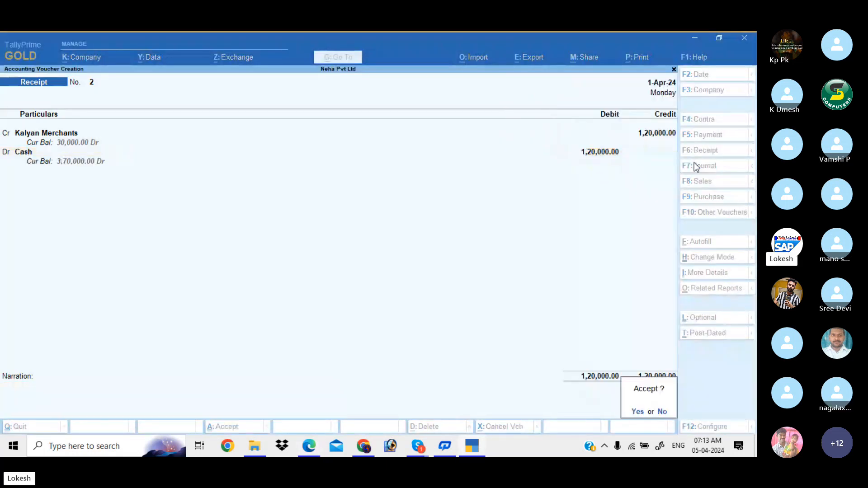
key(Return)
- Scroll the PDF to view transactions 5–10
key(alt+Tab)
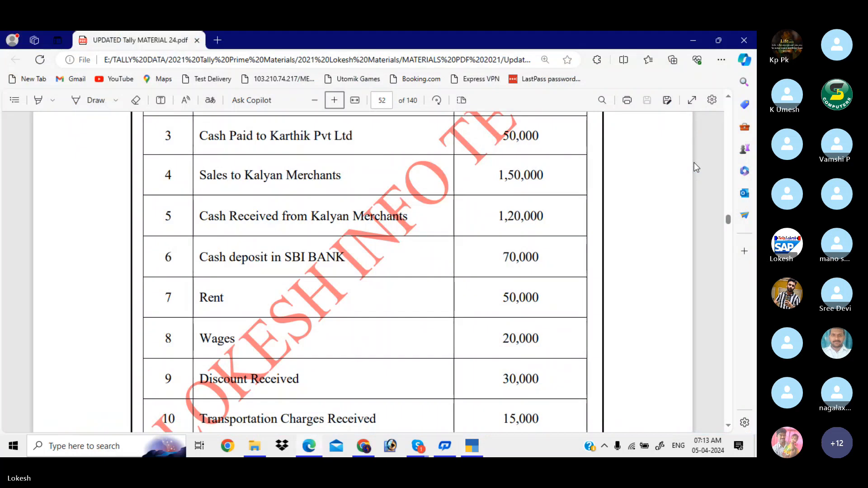
scroll(694, 164, down, 3)
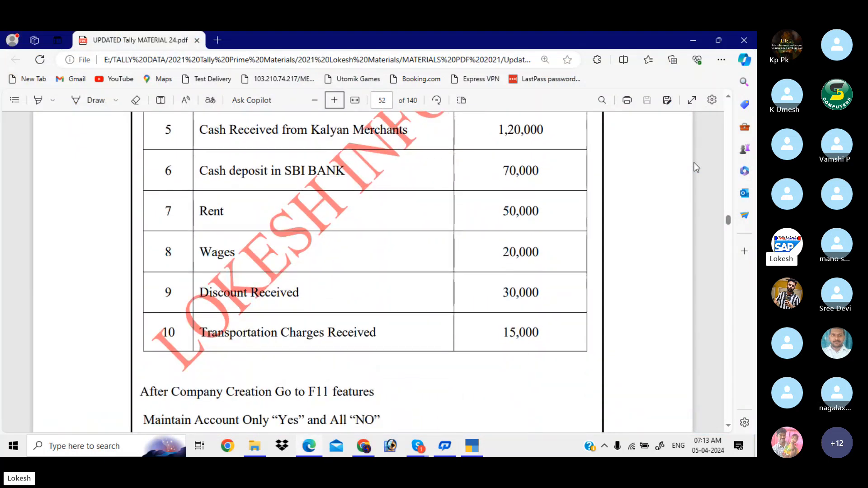
scroll(695, 167, down, 1)
scroll(696, 167, up, 1)
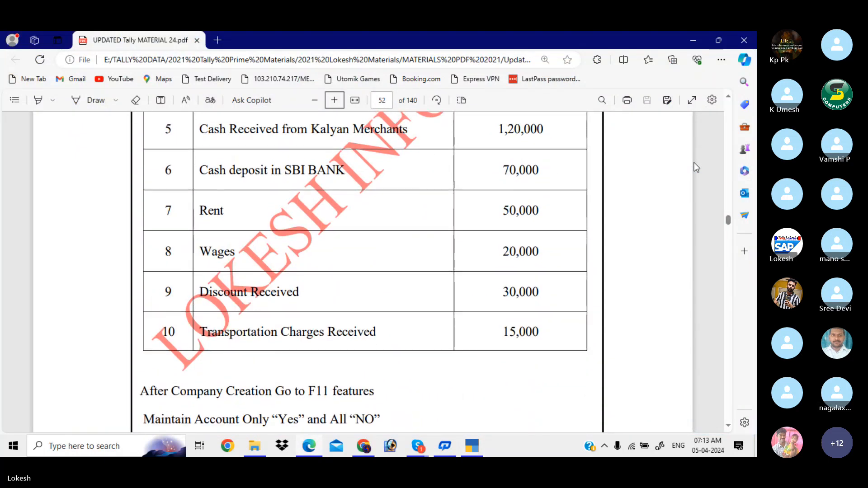
- Switch to a Contra voucher and check the cash deposit row in the PDF
key(alt+Tab)
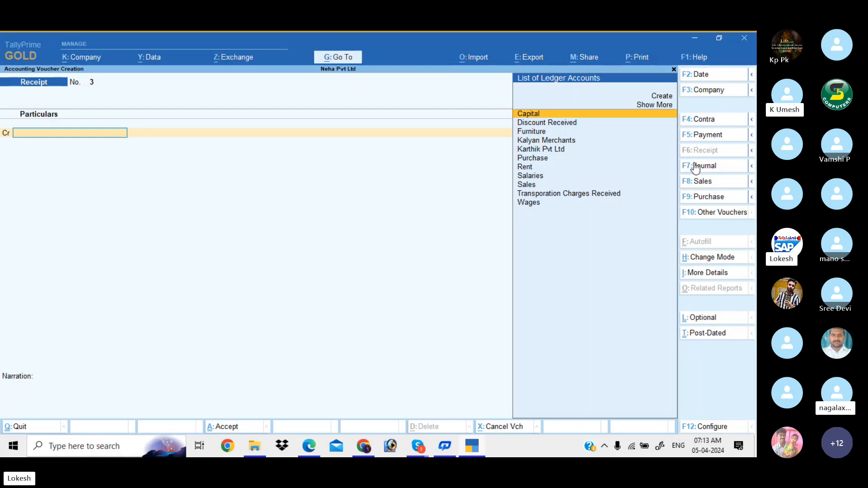
click(707, 122)
key(alt+Tab)
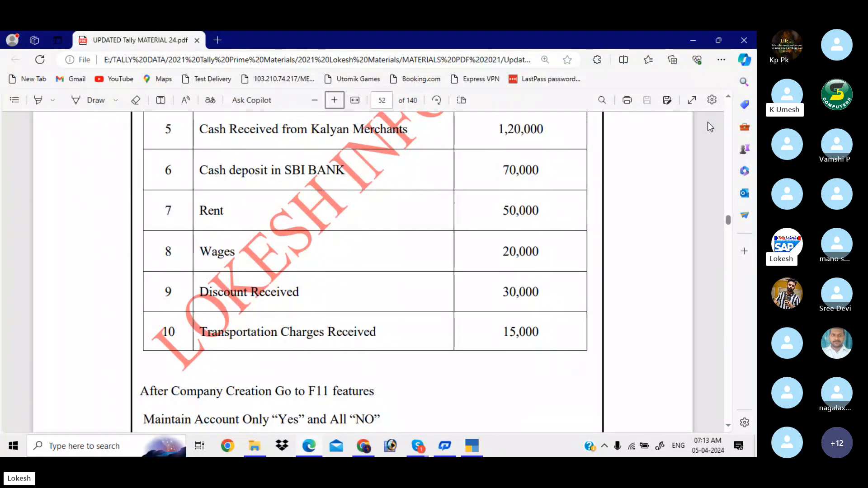
key(alt+Tab)
- Credit Cash 70,000 and debit Sbi Bank, skipping bank allocations, and save contra No. 1
key(Return)
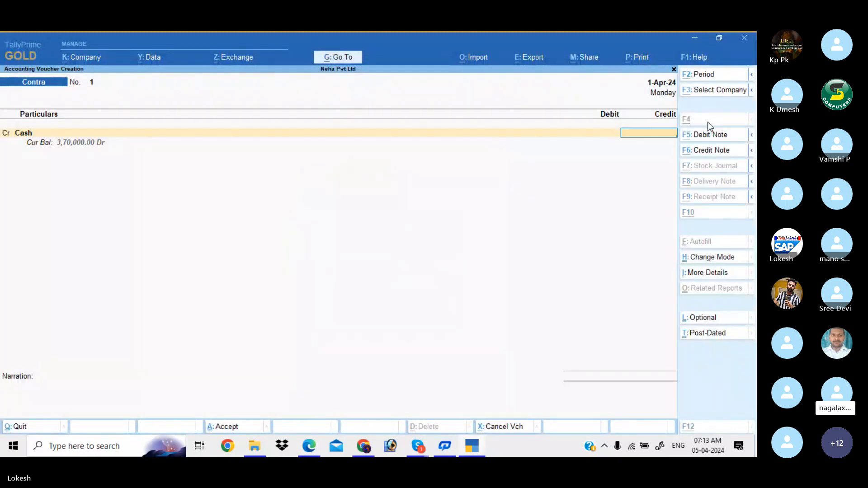
key(alt+Tab)
key(alt+Tab)
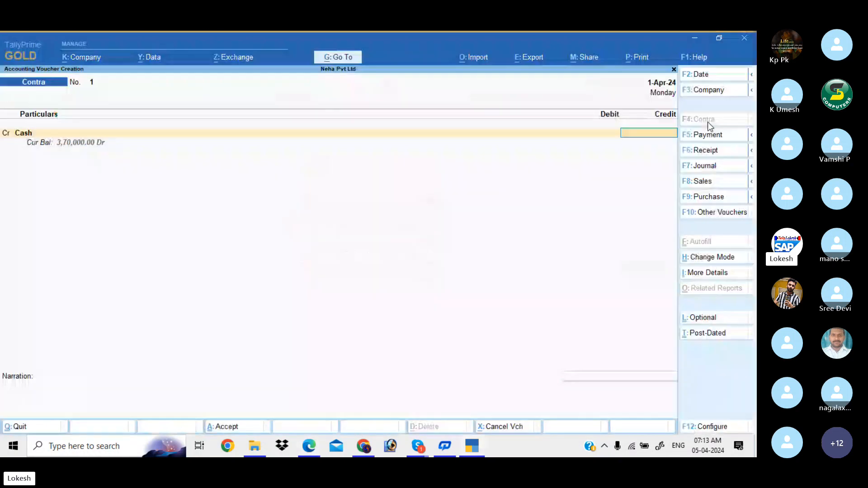
text(70000)
key(Return)
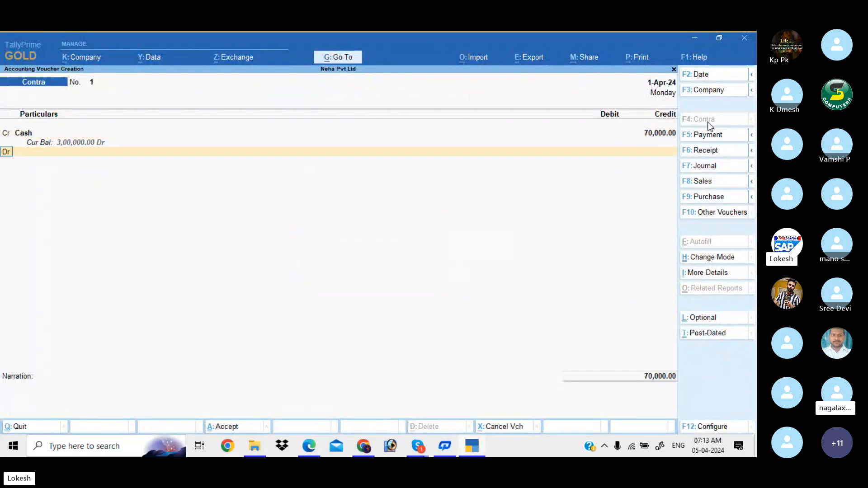
key(Down)
key(Return)
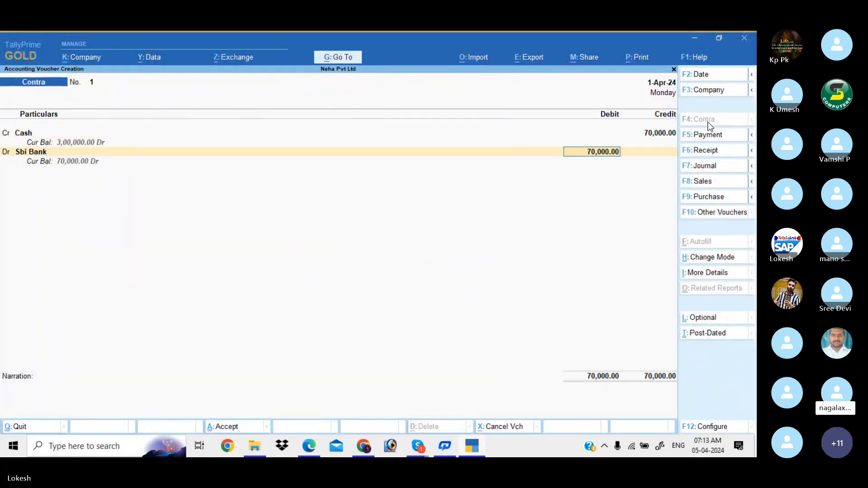
key(Return)
key(Return)
key(Return)
key(Return)
key(Return)
key(Return)
key(Return)
key(Return)
key(Return)
key(Return)
key(Return)
key(Return)
key(Return)
key(Return)
key(Return)
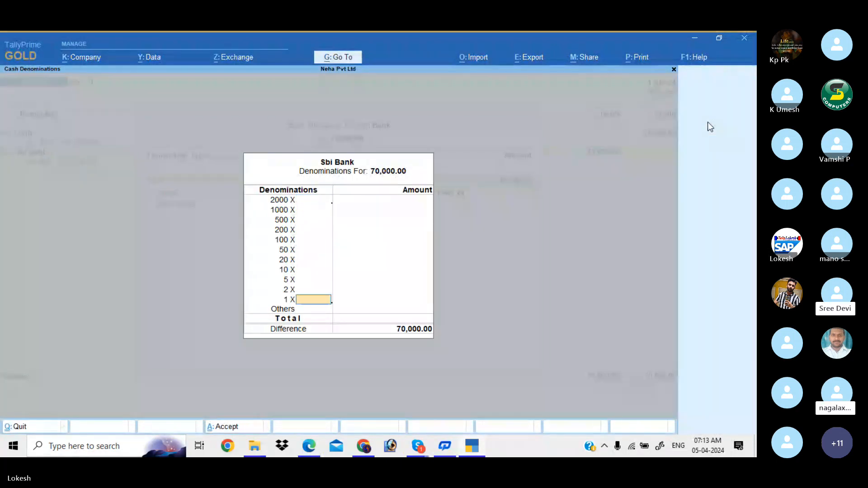
key(Return)
key(Return)
key(Return)
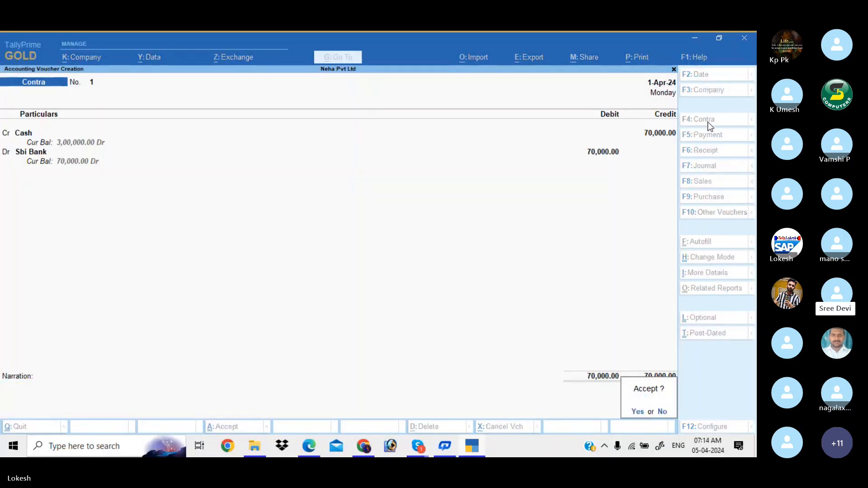
key(Return)
key(alt+Tab)
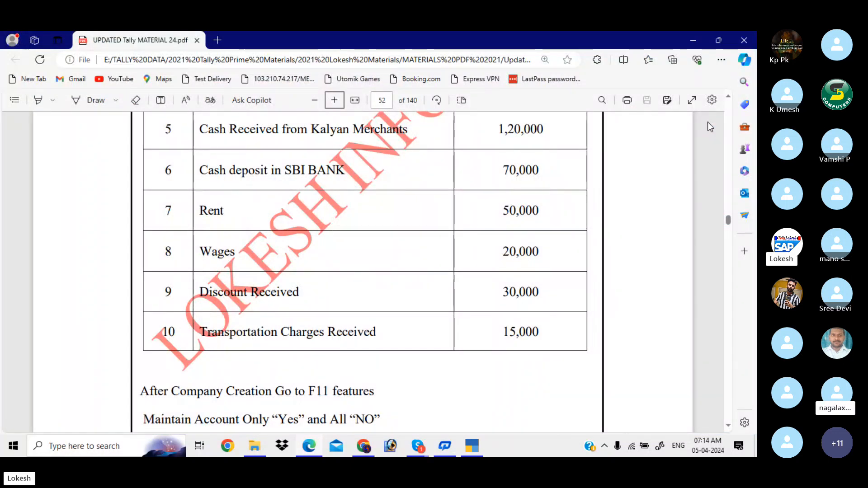
key(alt+Tab)
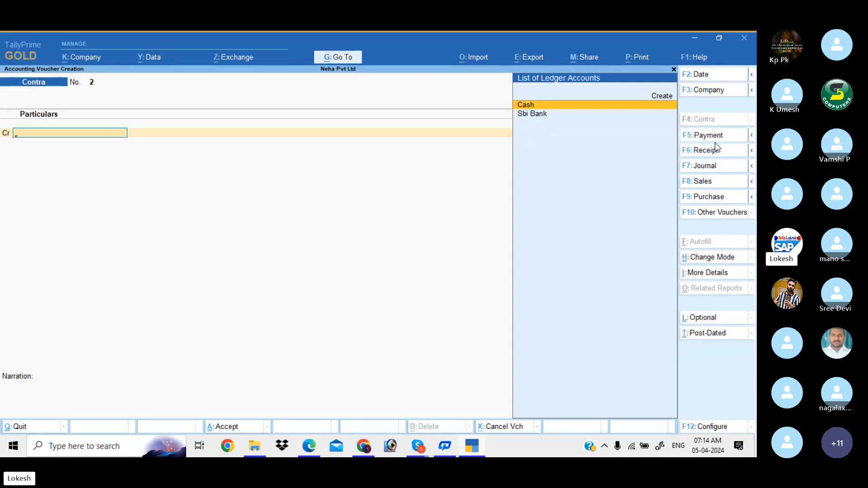
- Save payment voucher No. 2 debiting Rent 50,000 and crediting Cash
key(F5)
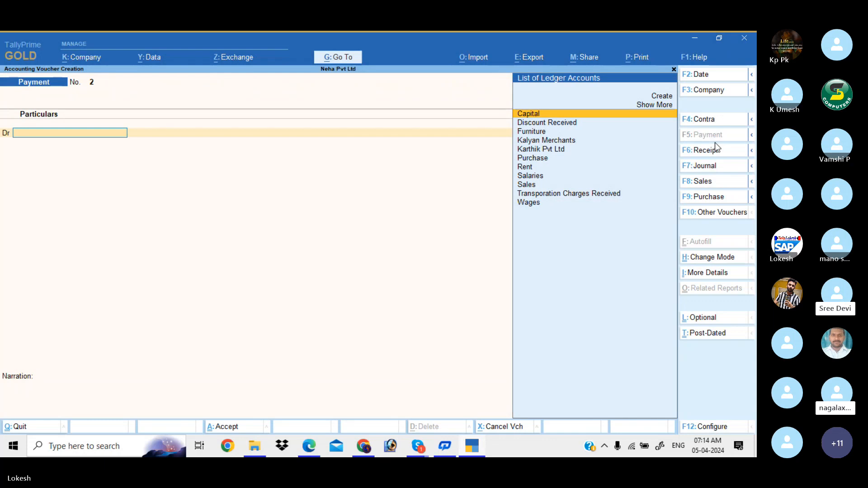
text(re)
key(Return)
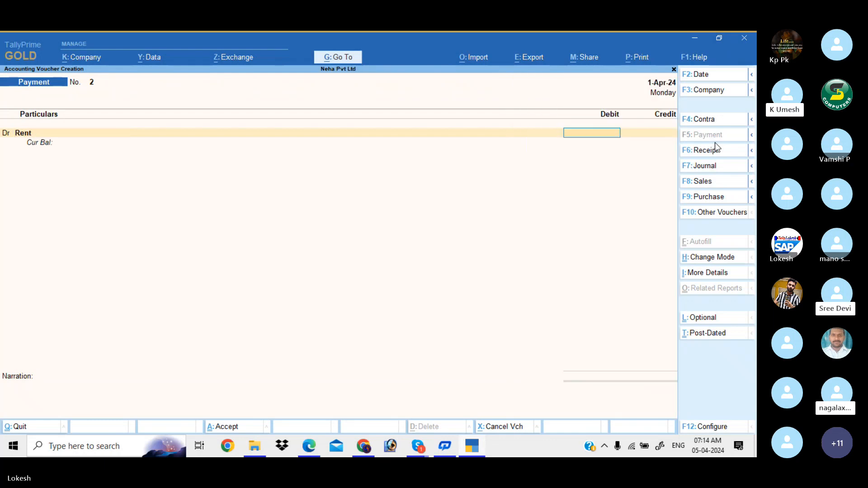
key(alt+Tab)
key(alt+Tab)
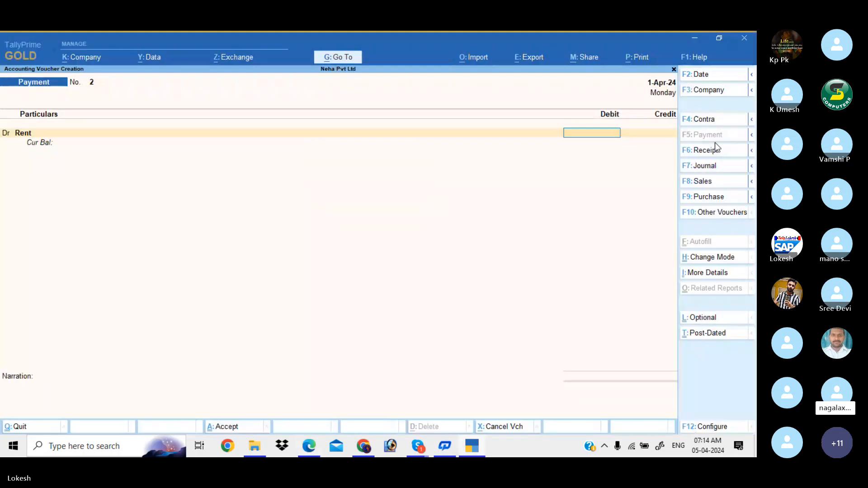
text(500000)
key(BackSpace)
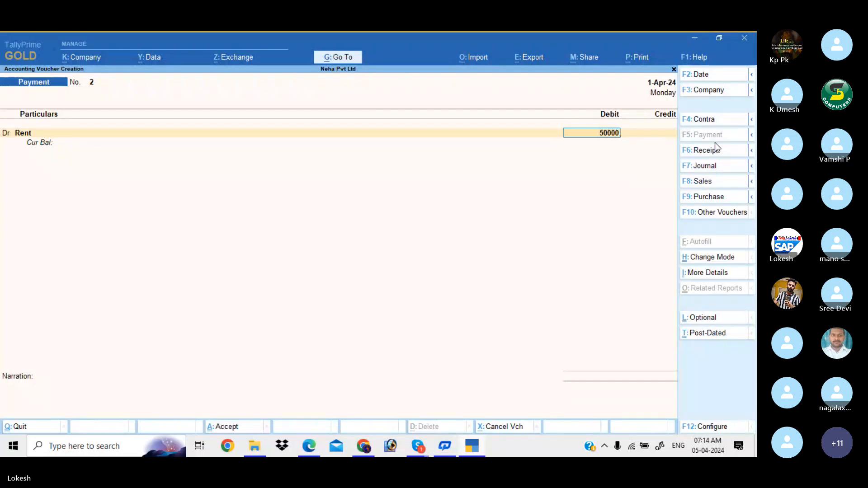
key(Return)
key(Down)
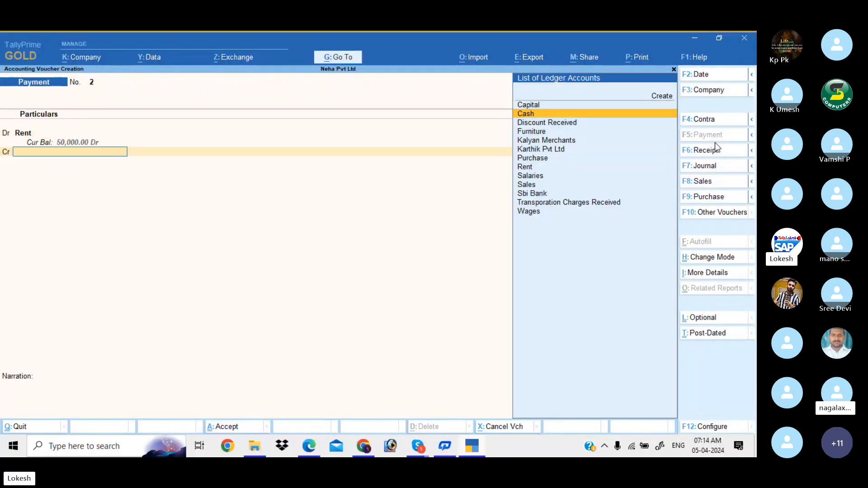
key(Return)
key(Return)
key(Return)
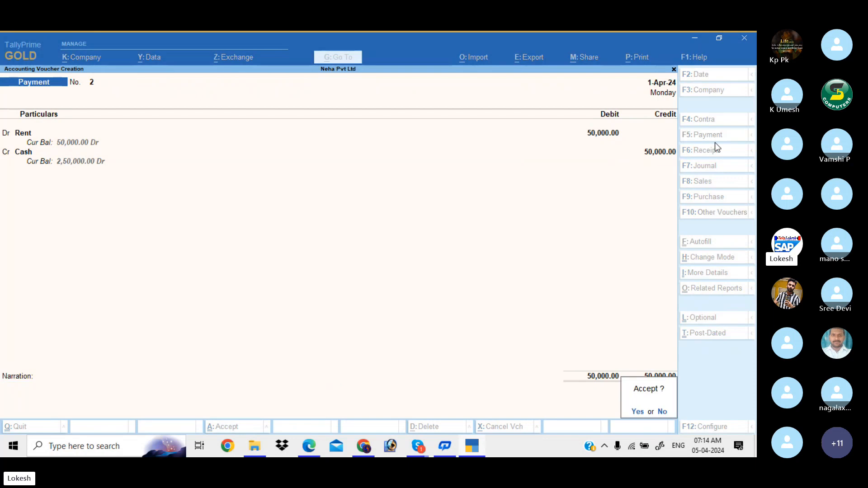
key(Return)
key(alt+Tab)
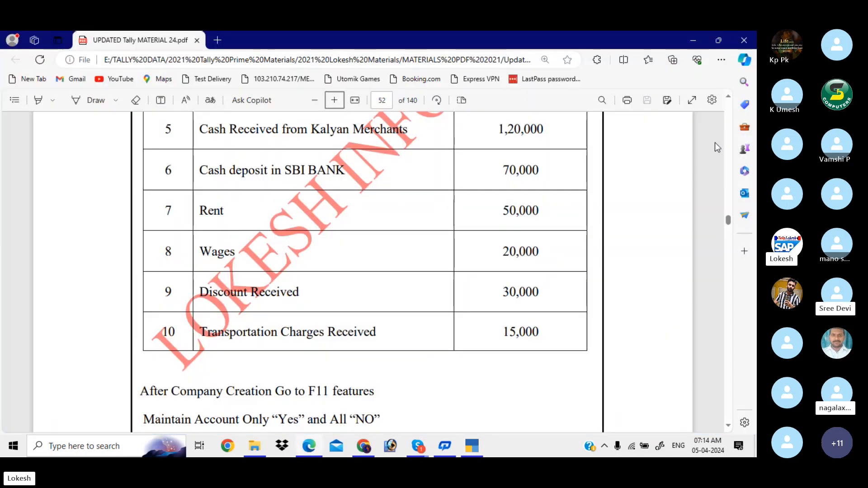
key(alt+Tab)
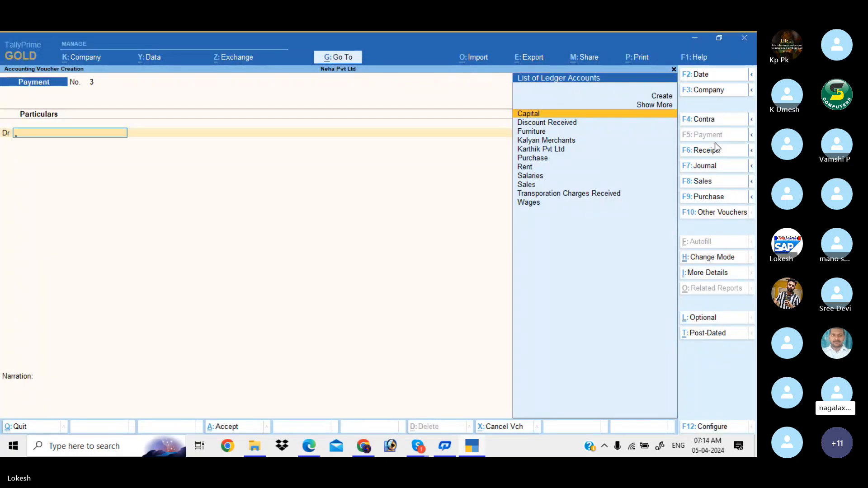
- Save payment voucher No. 3 debiting Wages 20,000 and crediting Cash
text(W)
key(Return)
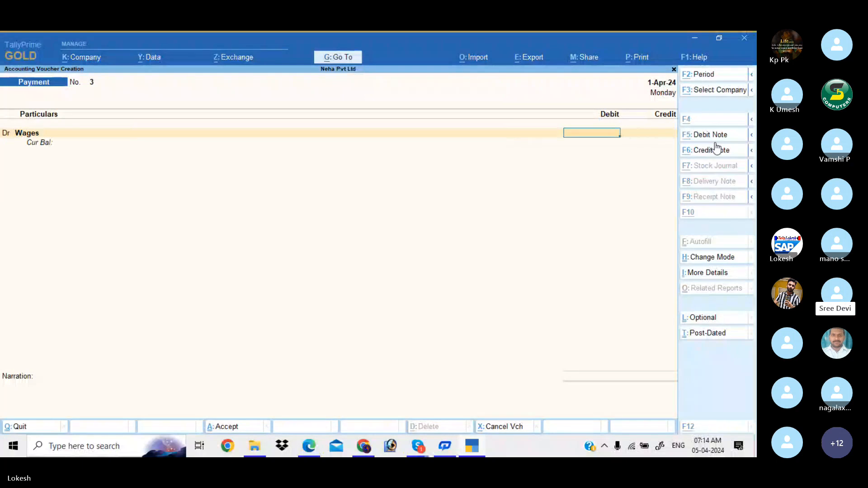
key(alt+Tab)
key(alt+Tab)
text(20000)
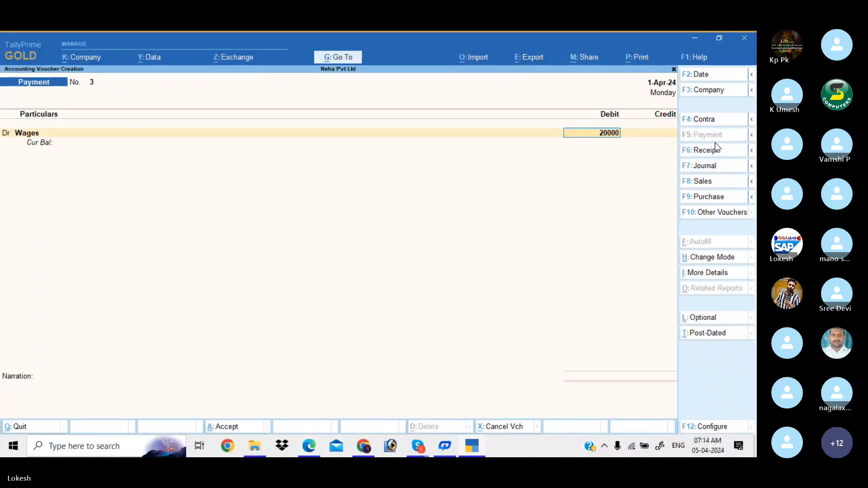
key(Return)
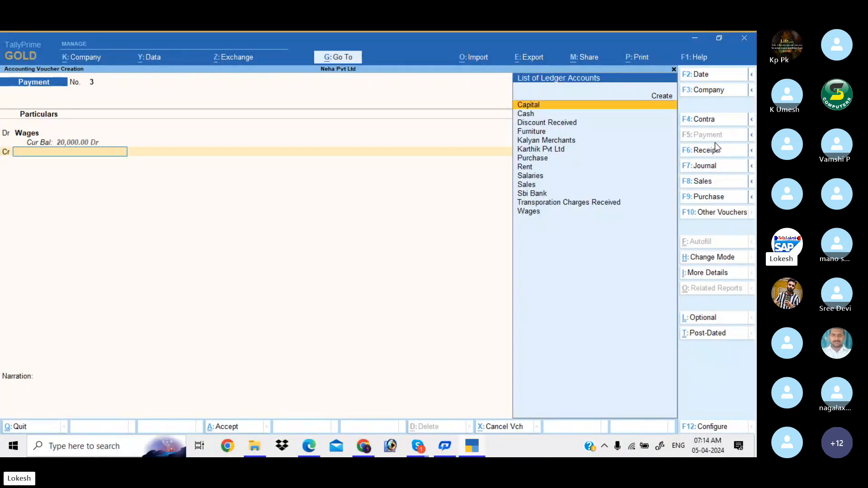
key(Return)
key(Return)
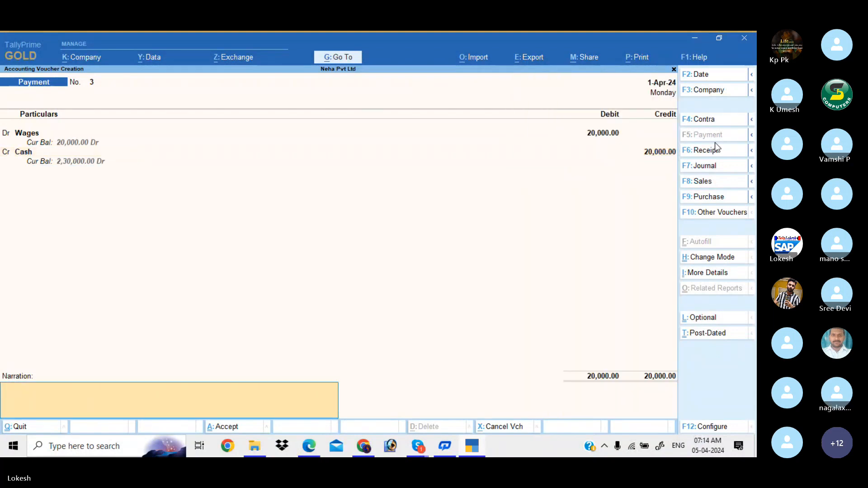
key(Return)
key(Return)
- Scroll through the PDF exercise table showing transactions 6–10
key(alt+Tab)
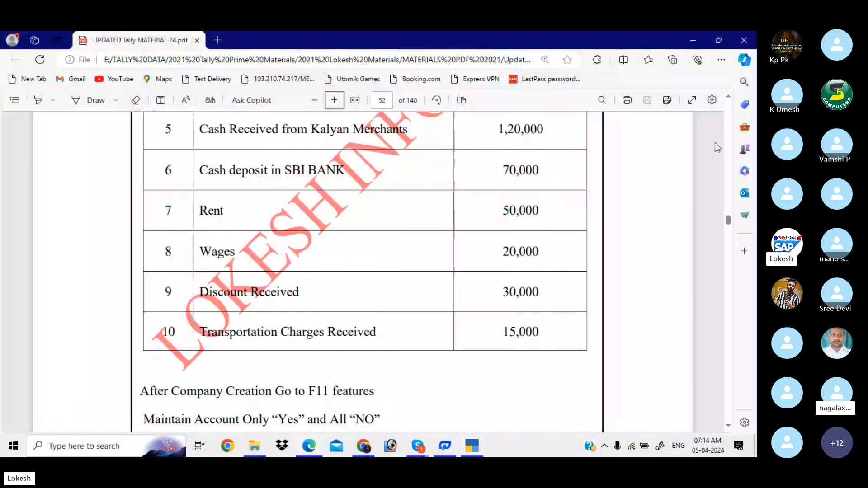
scroll(714, 143, down, 2)
scroll(715, 143, down, 1)
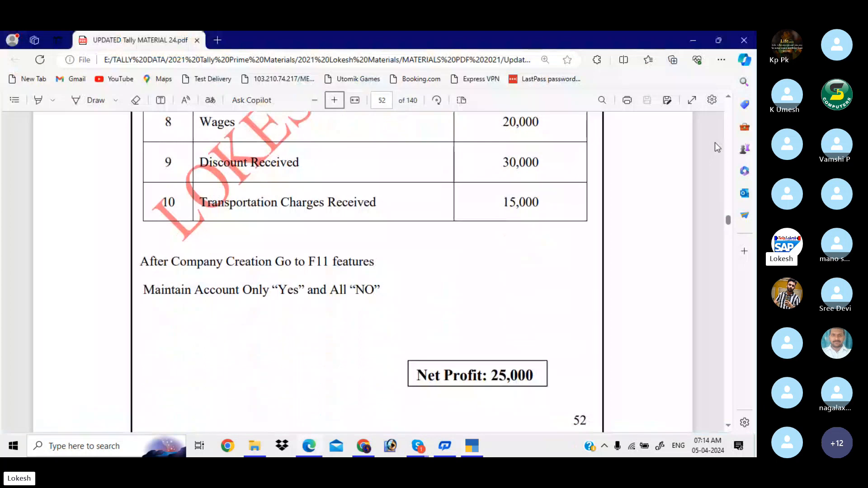
scroll(715, 142, up, 1)
scroll(714, 143, up, 1)
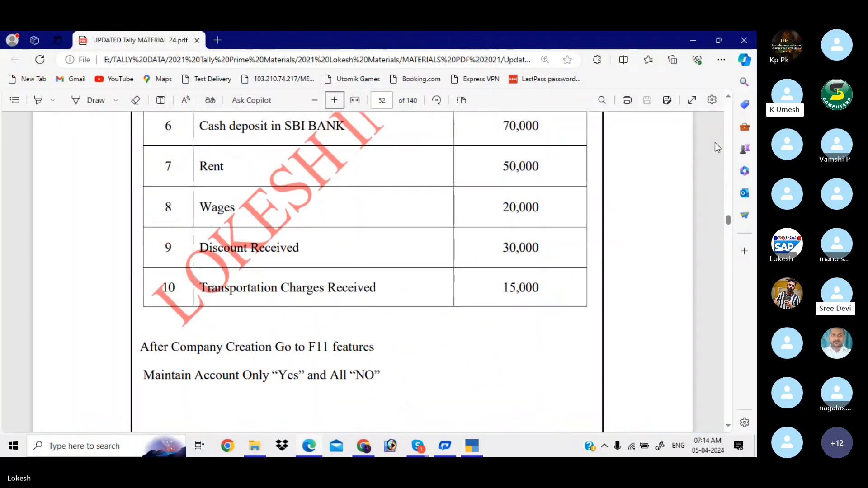
- Save receipt No. 3 crediting Discount Received 30,000 and debiting Cash
key(alt+Tab)
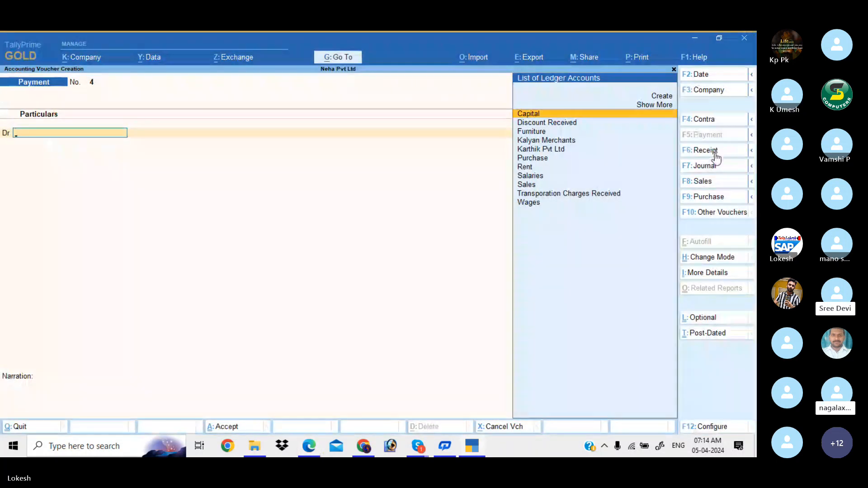
click(715, 153)
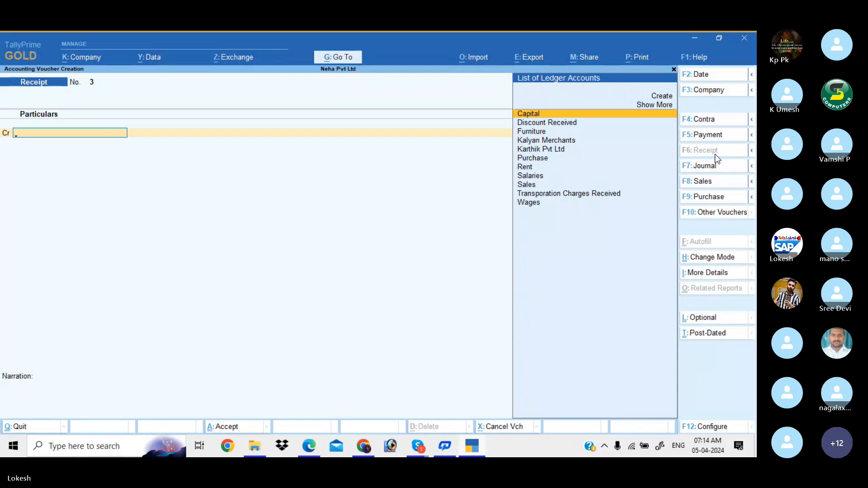
text(d)
key(Return)
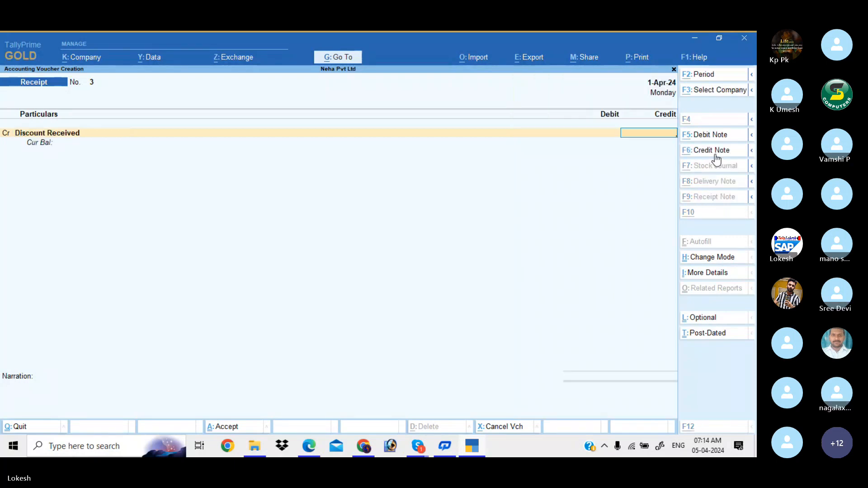
key(alt+Tab)
key(alt+Tab)
text(30000)
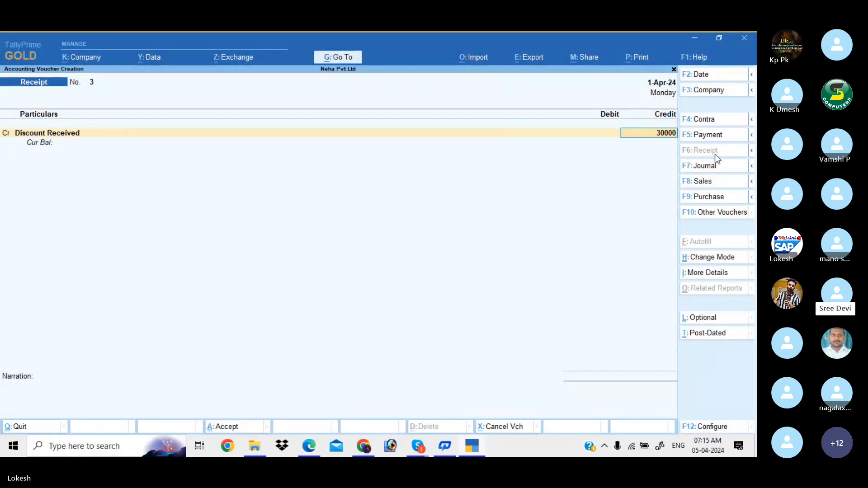
key(Return)
key(Down)
key(Return)
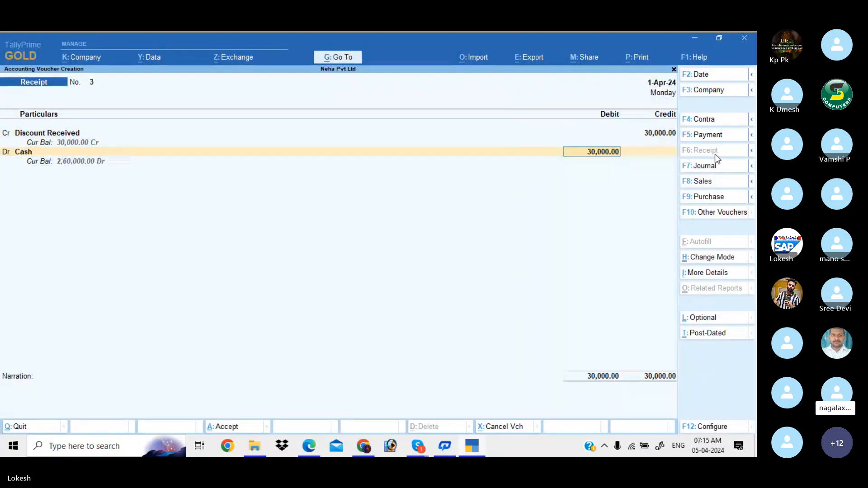
key(Return)
key(Return)
key(Return)
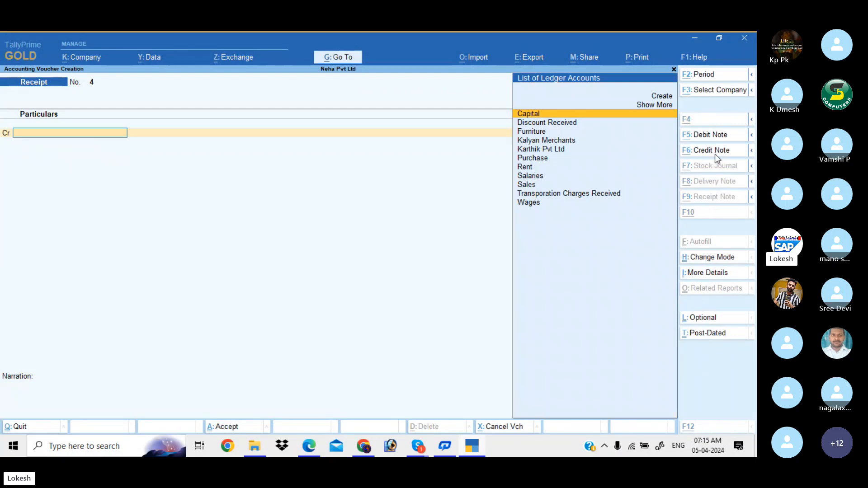
key(alt+Tab)
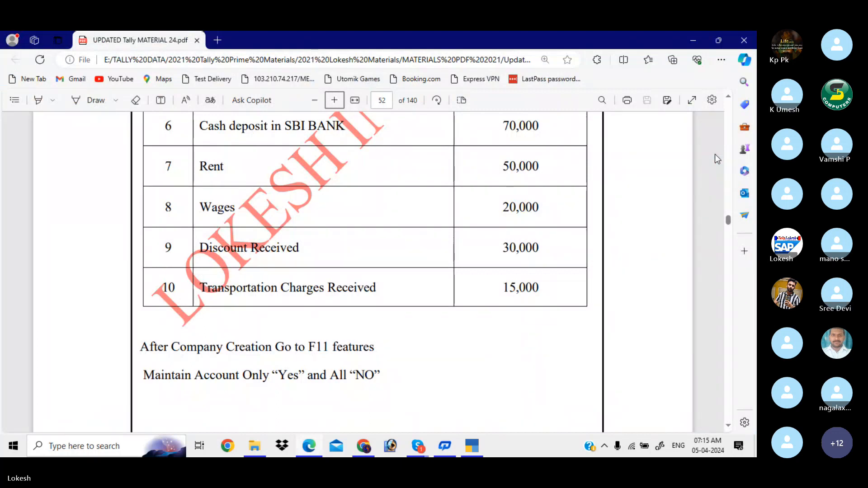
- Save receipt No. 4 crediting Transportation Charges Received 15,000 and debiting Cash
key(alt+Tab)
text(tr)
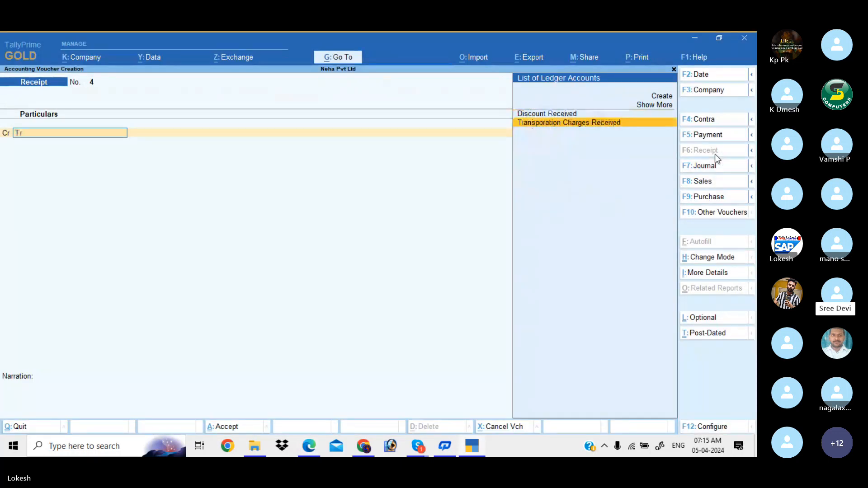
key(Return)
key(alt+Tab)
text(150)
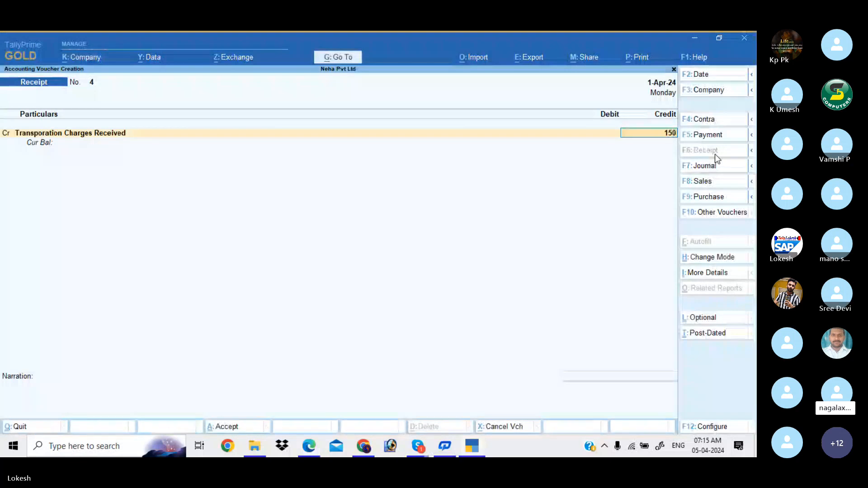
key(alt+Tab)
key(alt+Tab)
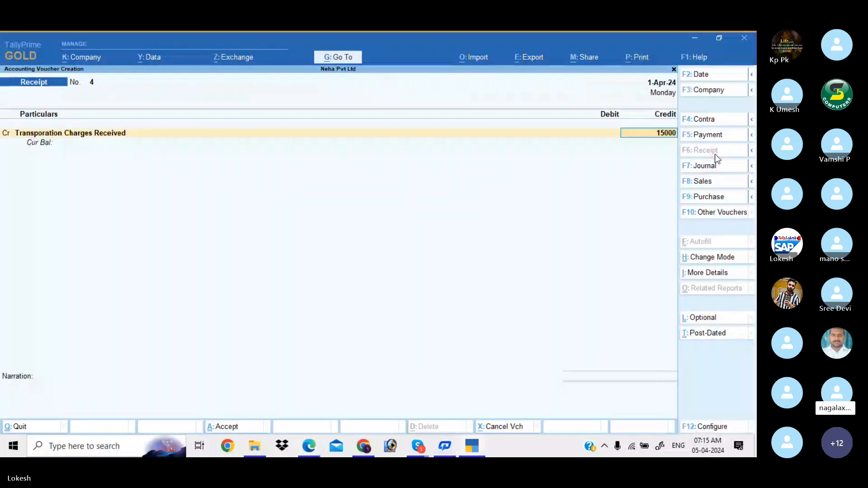
key(Return)
key(Return)
key(Down)
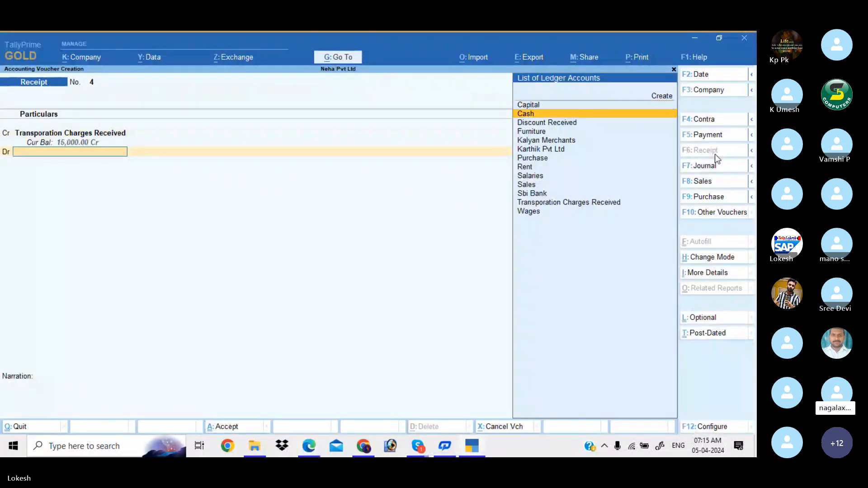
key(Return)
key(Return)
key(Return)
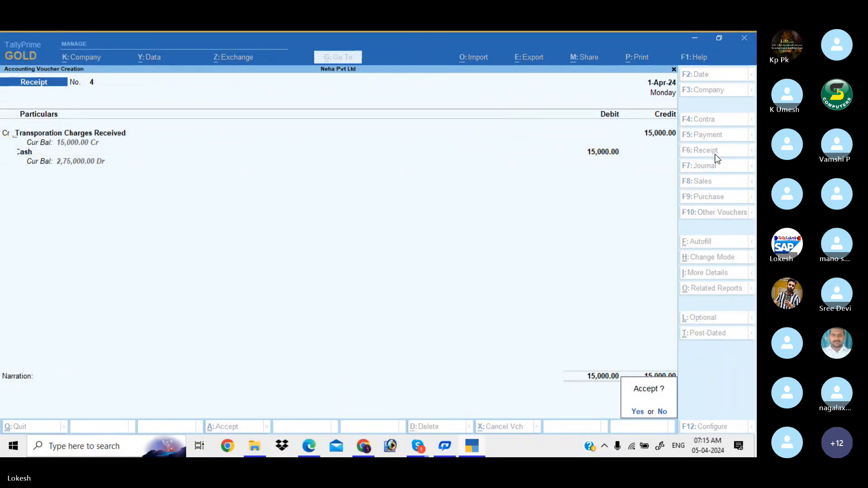
key(Return)
key(alt+Tab)
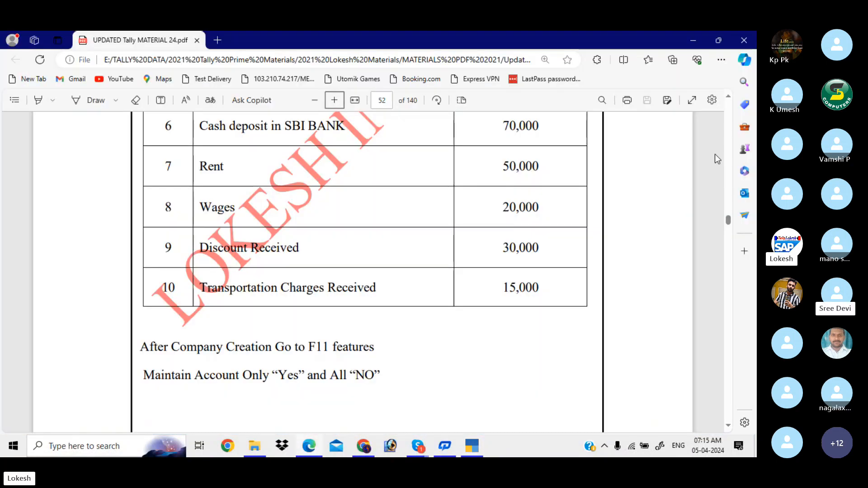
scroll(715, 154, down, 2)
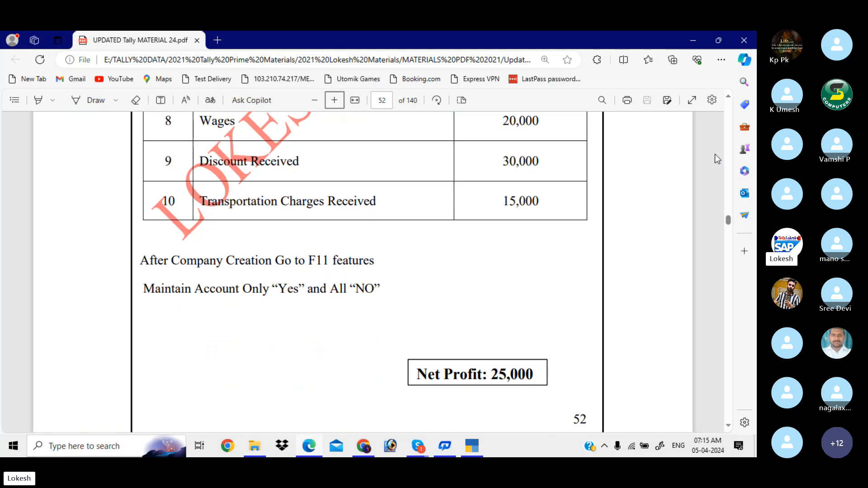
- Quit the empty receipt voucher and browse the day's vouchers in the Day Book
key(alt+Tab)
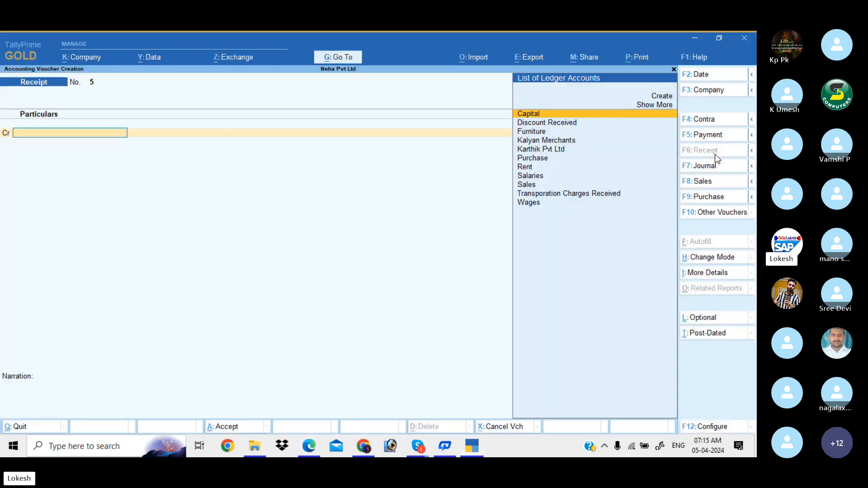
key(Escape)
key(Return)
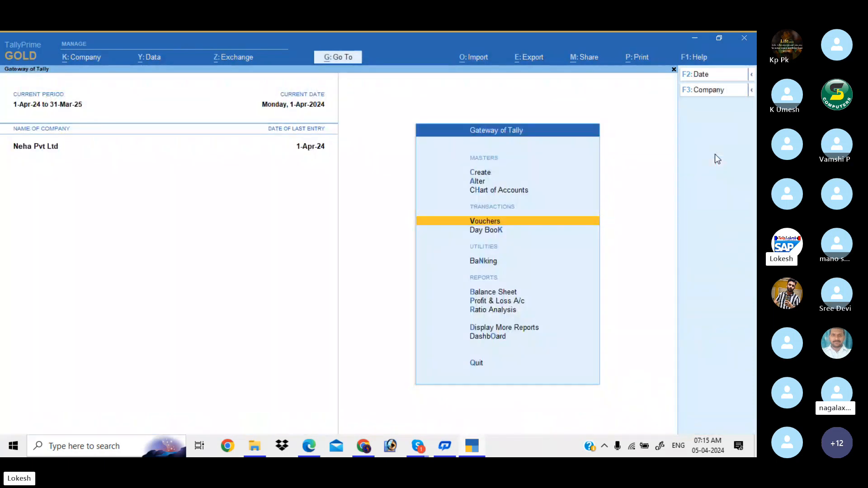
key(Down)
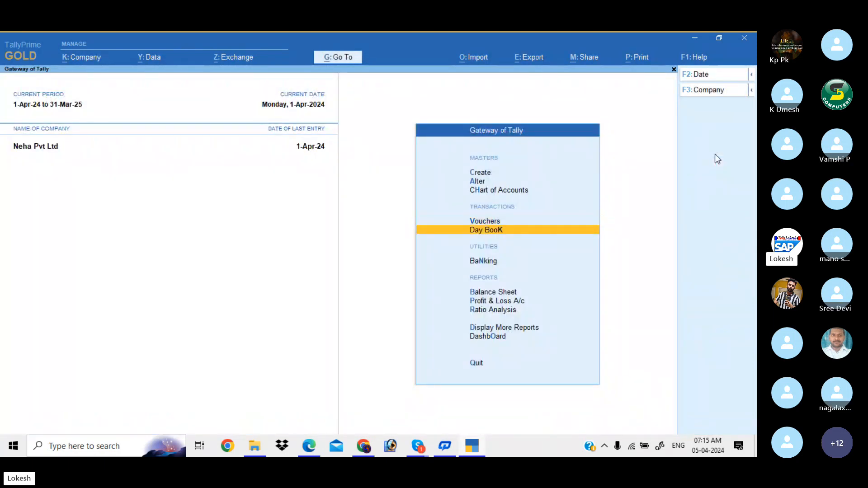
key(Return)
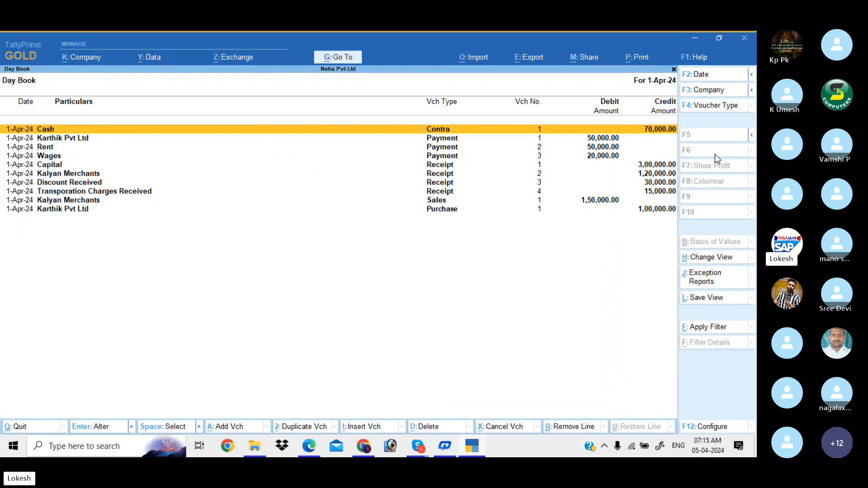
key(Down)
key(Down)
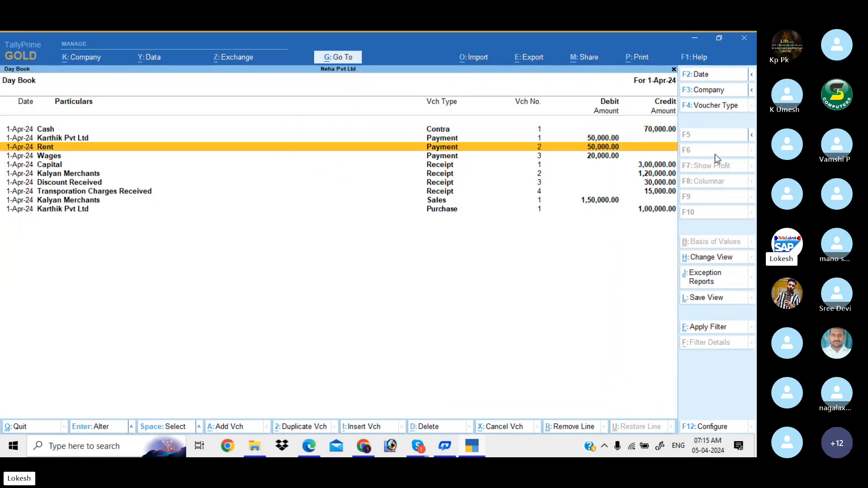
key(Escape)
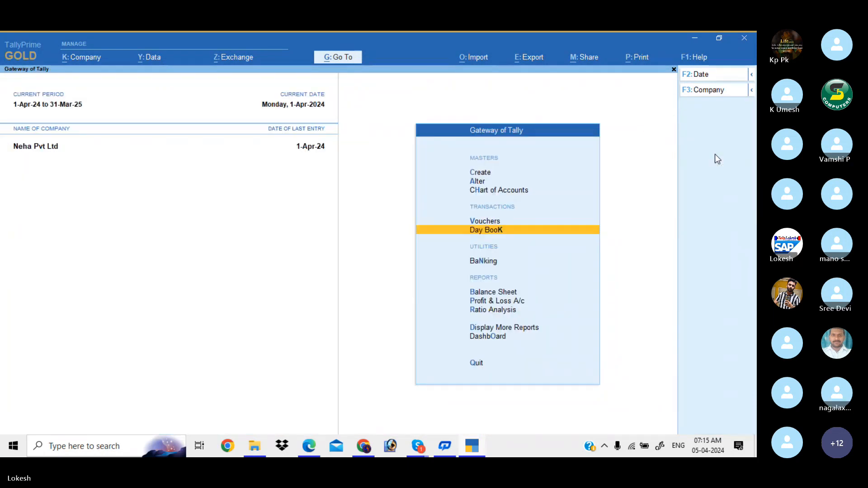
key(Down)
key(Down)
key(Down)
- Open Profit & Loss A/c in detailed view and review Sales, Direct Incomes and Direct Expenses
key(Return)
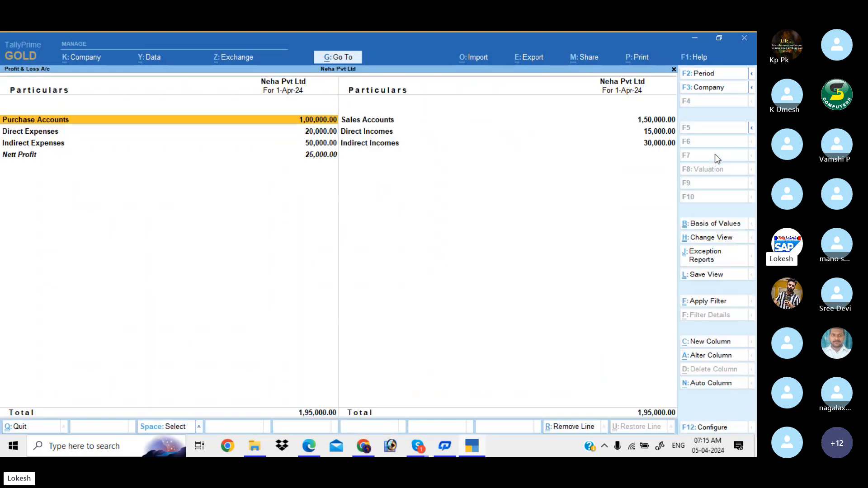
key(alt+F5)
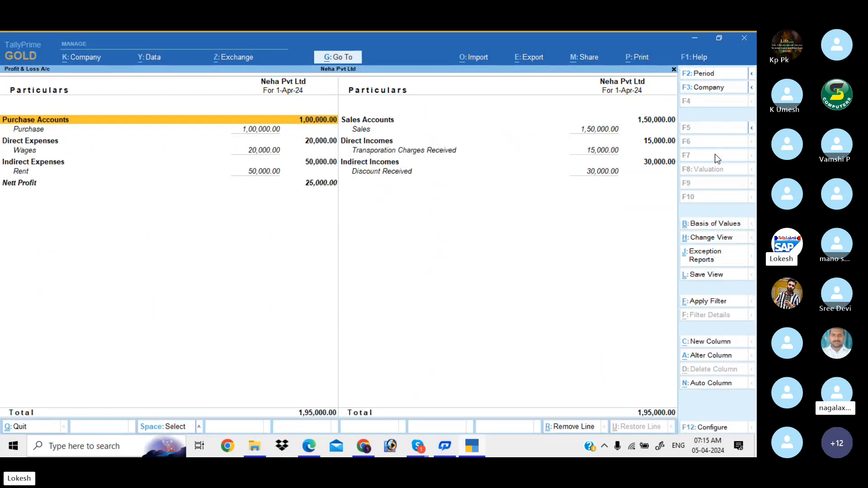
key(Right)
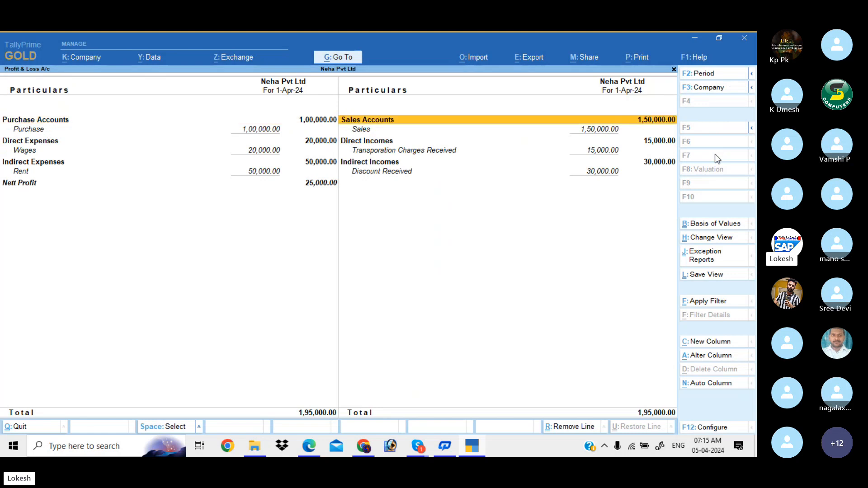
key(Down)
key(Down)
key(Down)
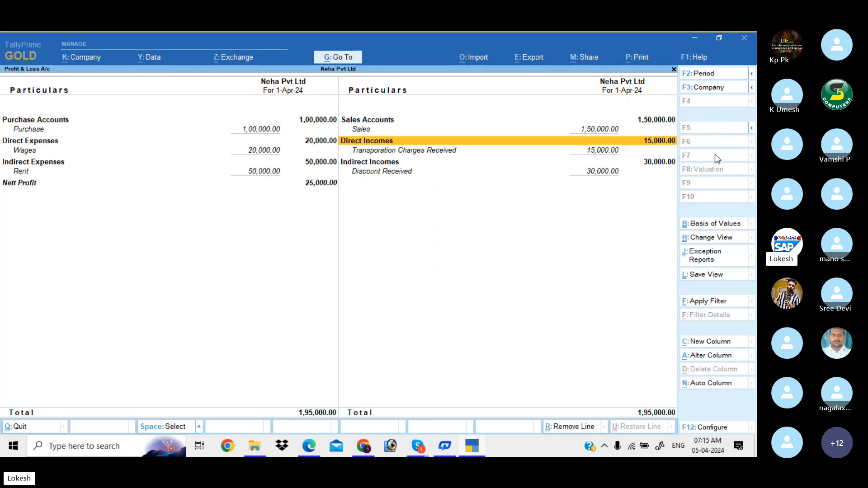
key(Up)
key(Left)
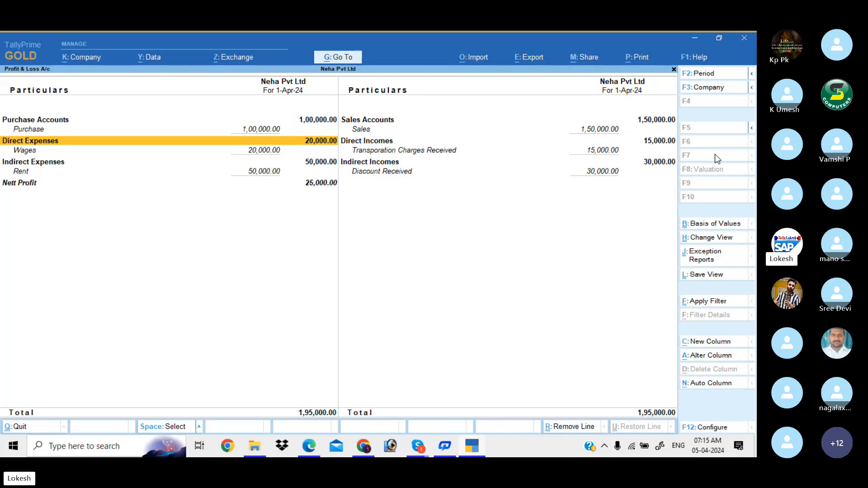
key(Up)
key(Down)
- Review Wages, Indirect Incomes, Indirect Expenses and Nett Profit, then close the report
key(Down)
key(Up)
key(Up)
key(Up)
key(Down)
key(Down)
key(Down)
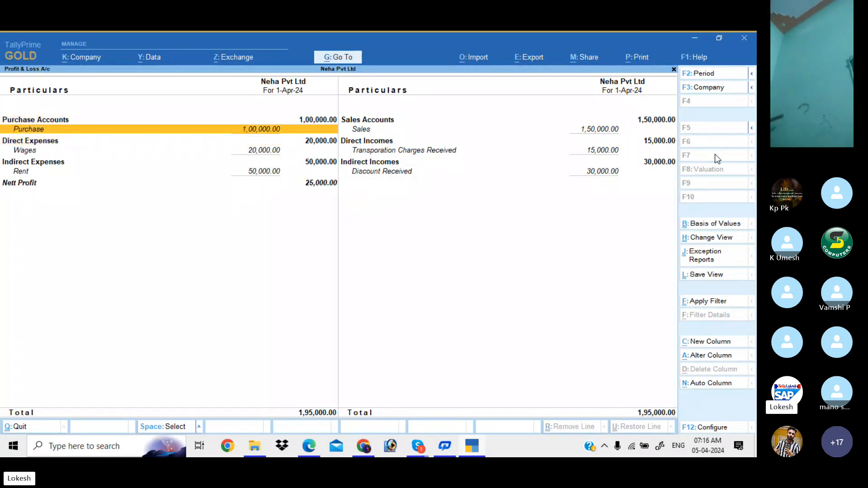
key(Down)
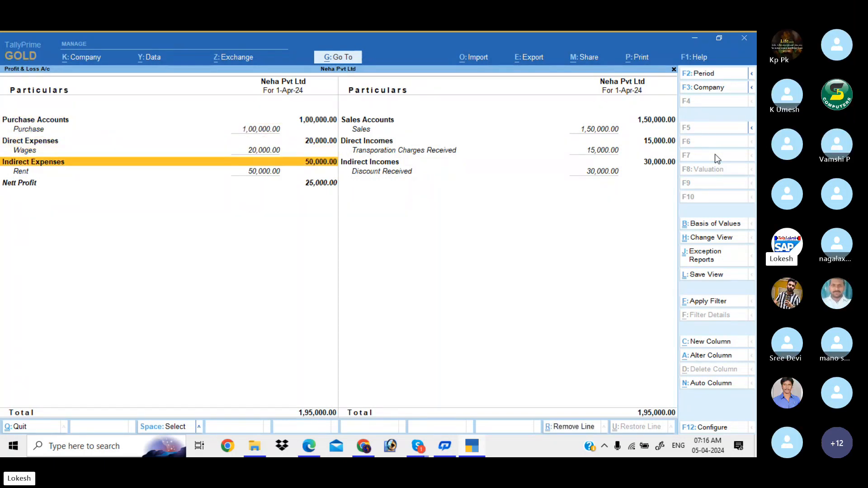
key(Right)
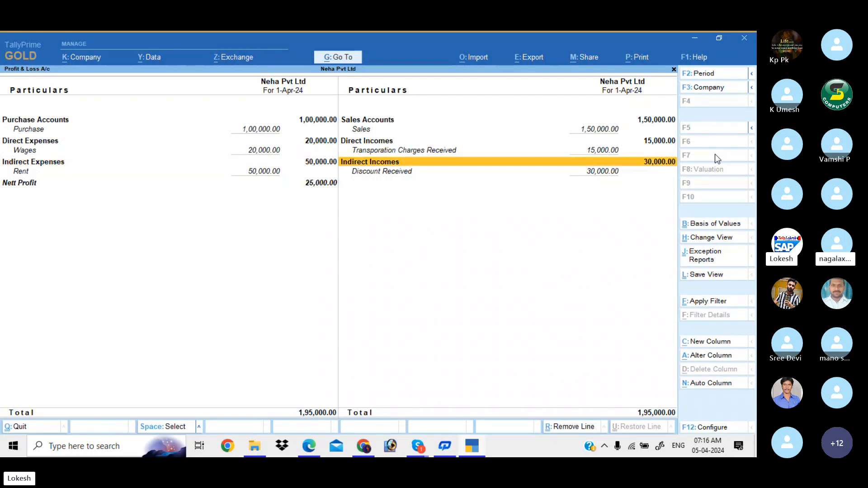
key(Left)
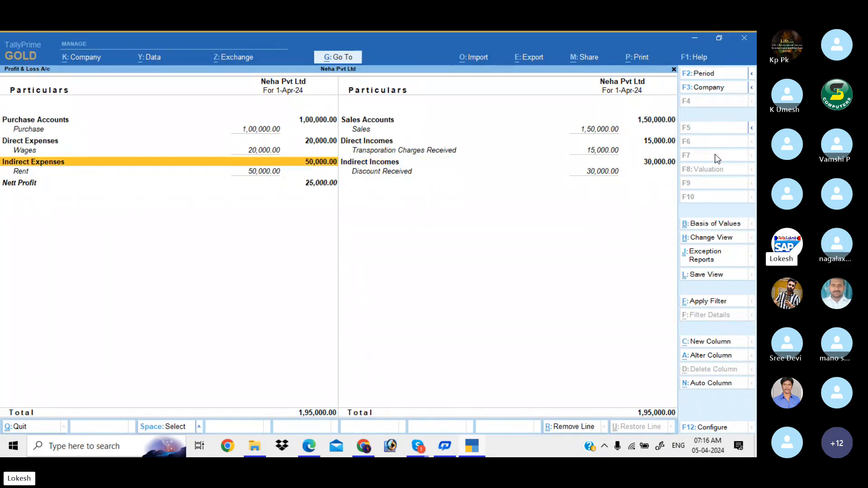
key(Down)
key(Down)
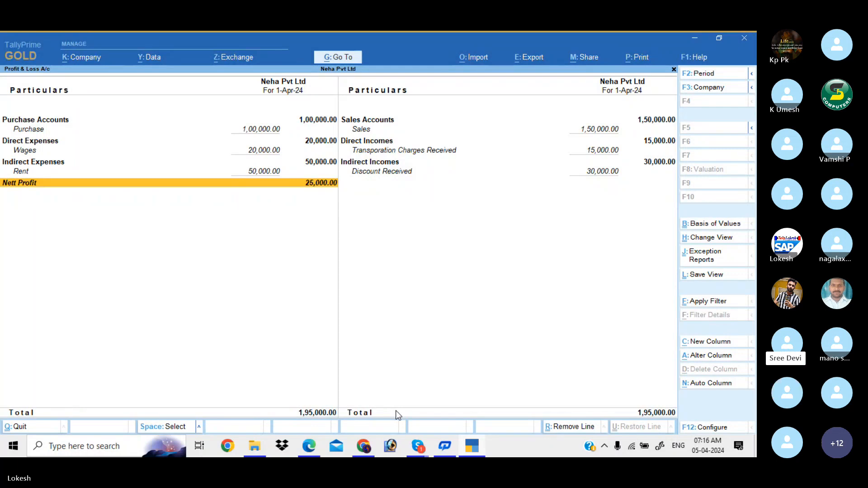
key(Escape)
key(Down)
key(Down)
key(Down)
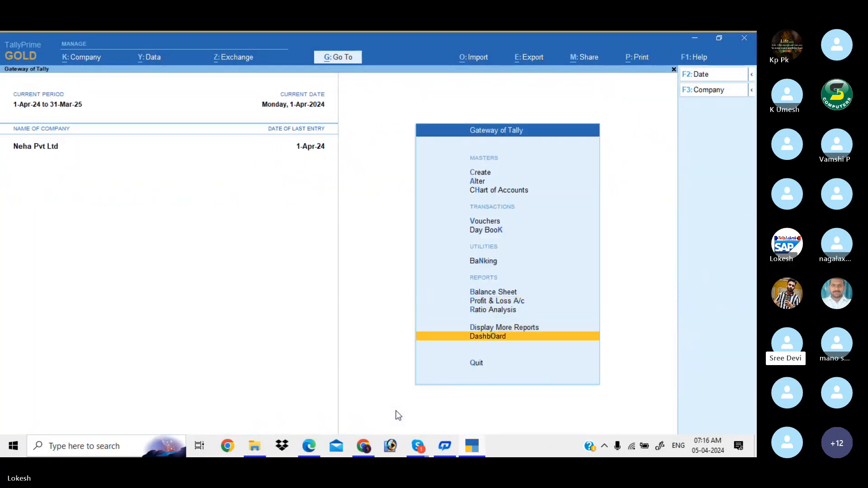
key(Return)
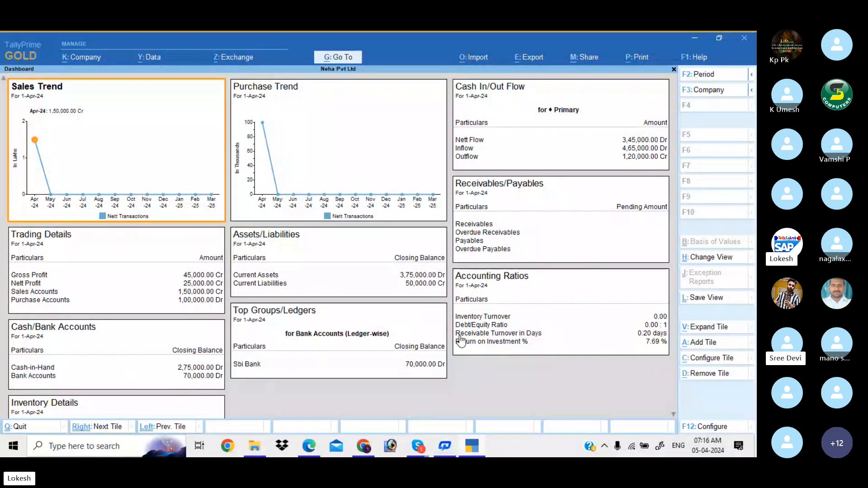
click(674, 414)
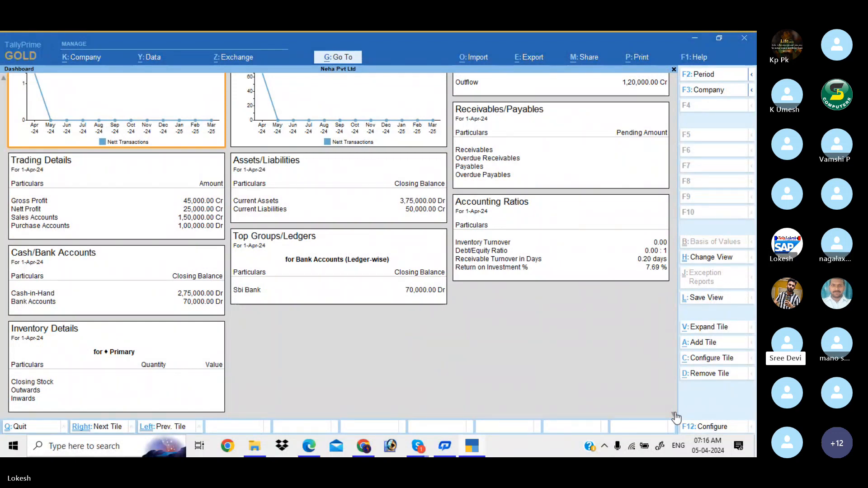
key(Escape)
key(Up)
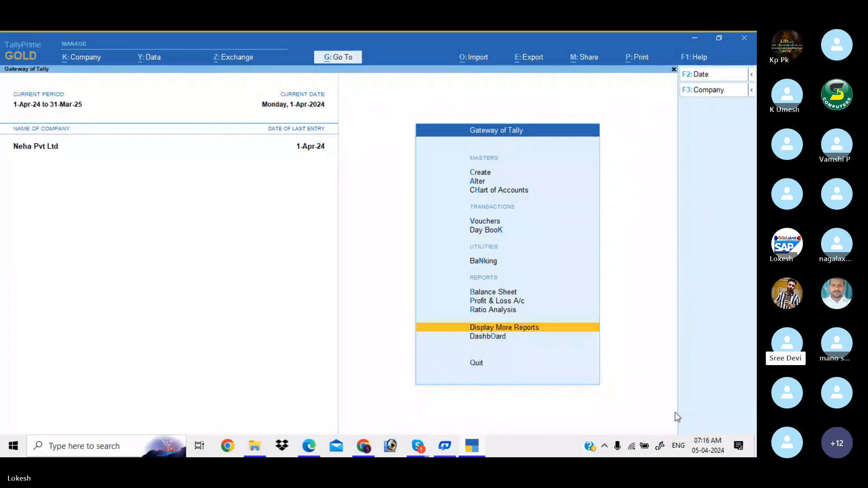
- Open Account Books and review April's vouchers in the Contra and Payment registers
key(Return)
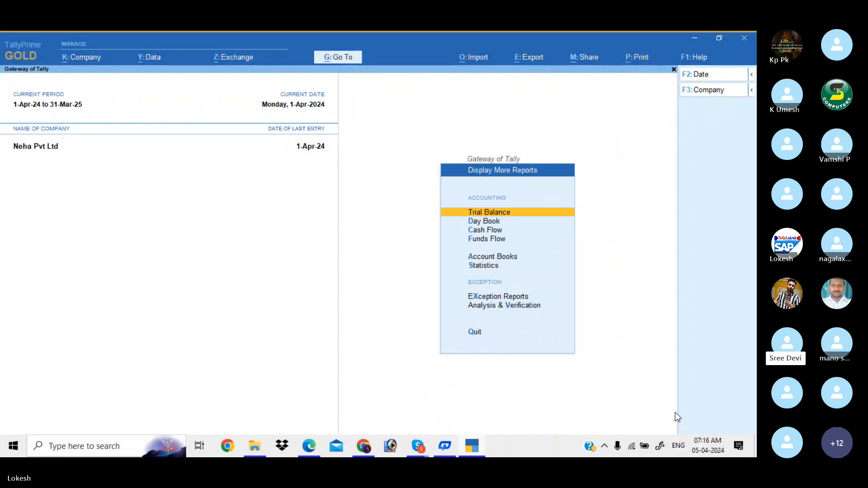
key(Down)
key(Down)
key(Down)
key(Down)
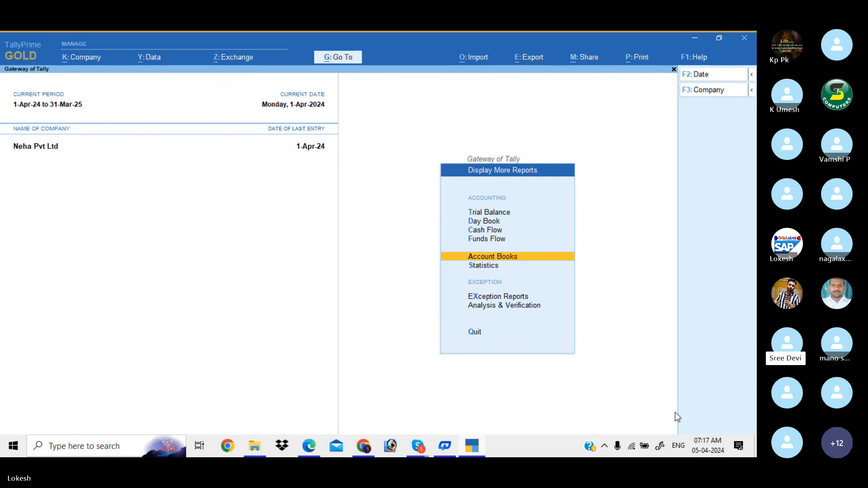
key(Return)
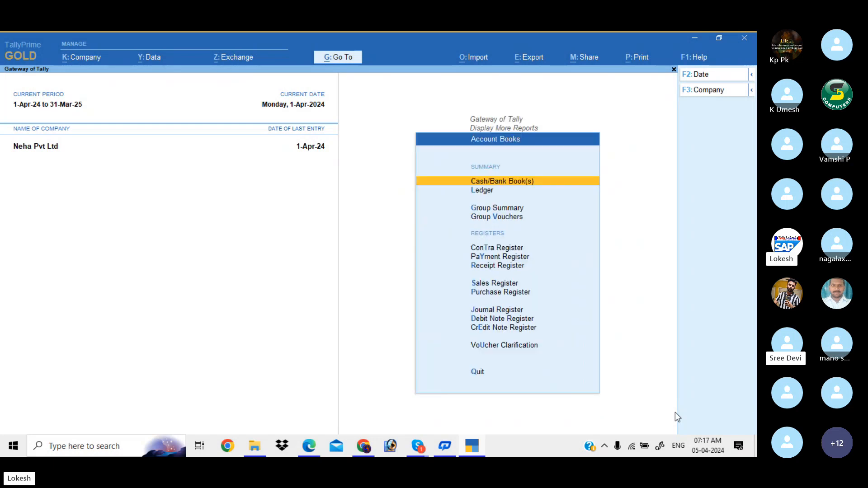
key(Down)
key(Down)
key(Down)
key(Down)
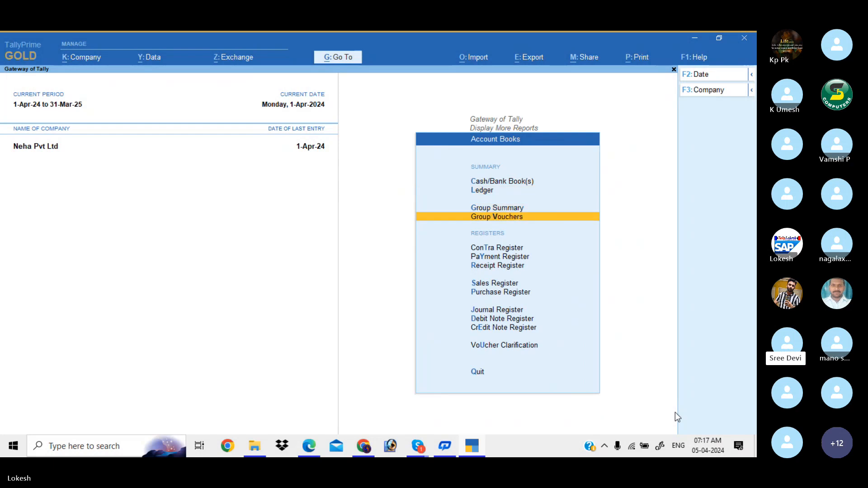
key(Return)
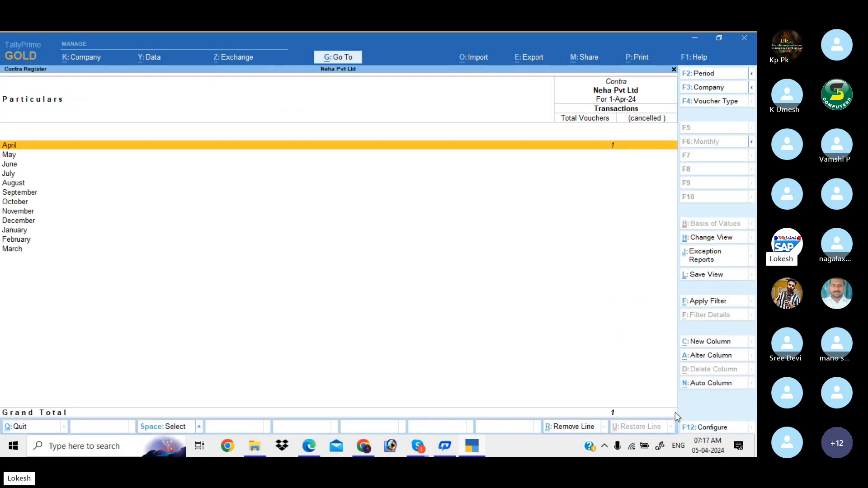
key(Return)
key(Escape)
key(Escape)
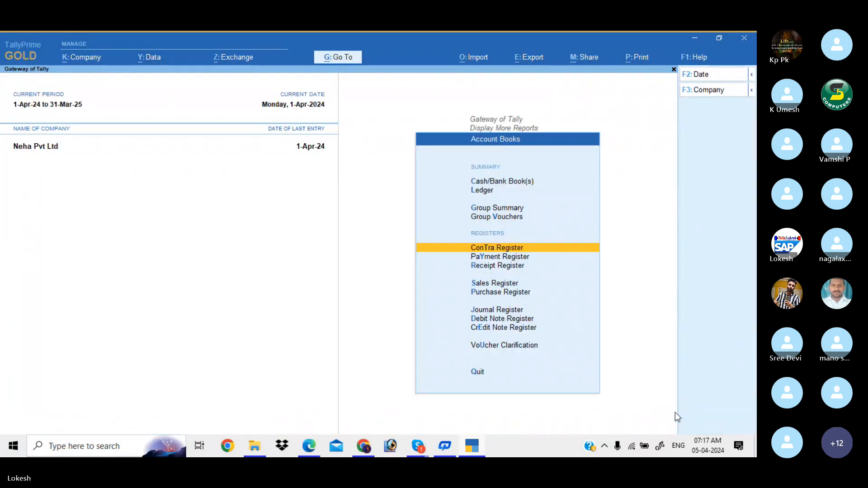
key(Down)
key(Return)
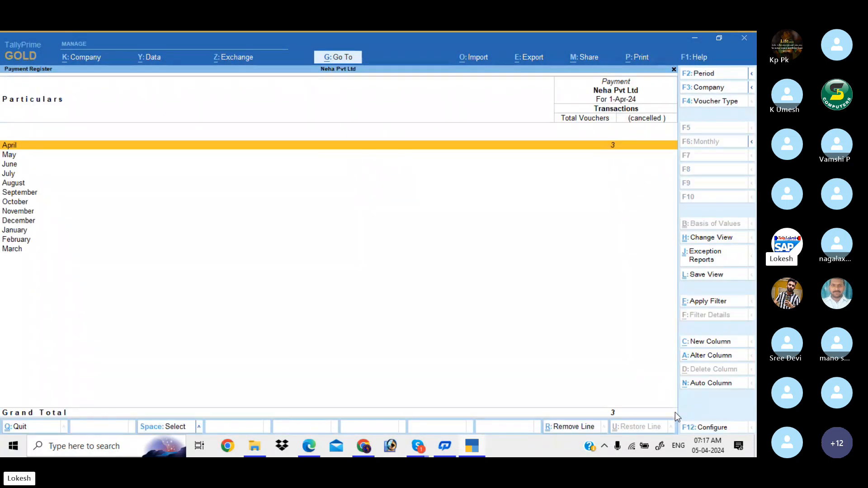
key(Return)
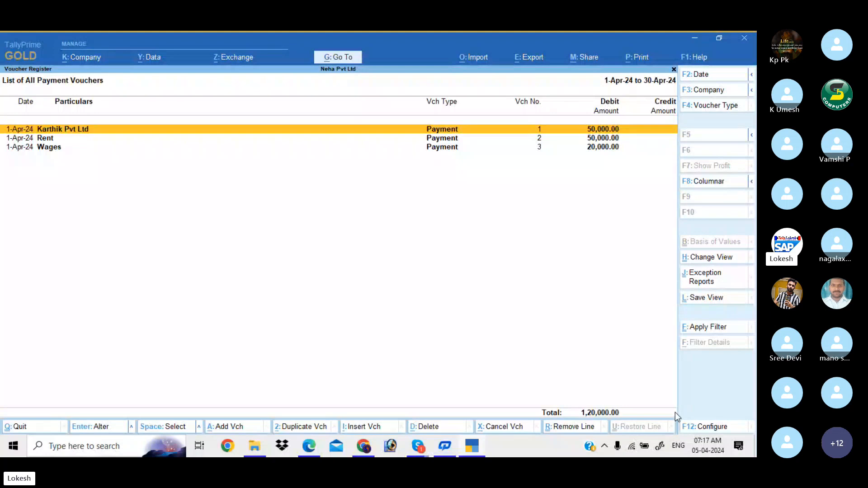
key(Escape)
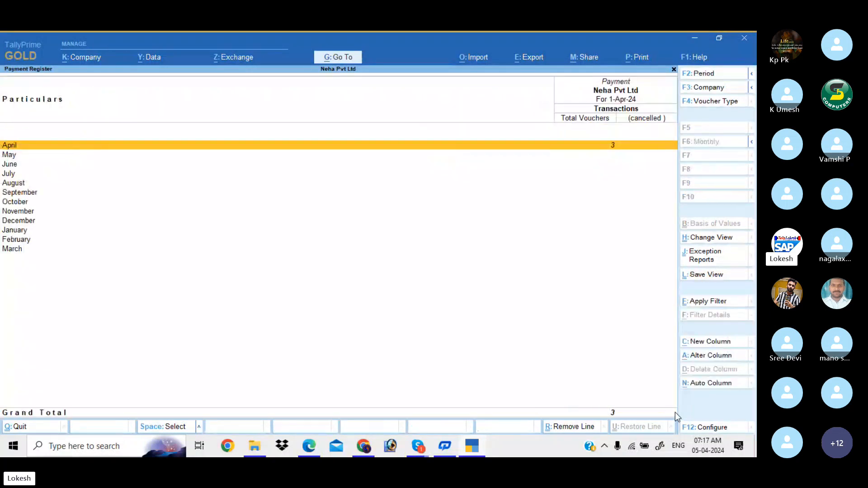
key(Escape)
- Review the Receipt, Sales and Purchase registers, then return to the Gateway of Tally
key(Down)
key(Return)
key(Return)
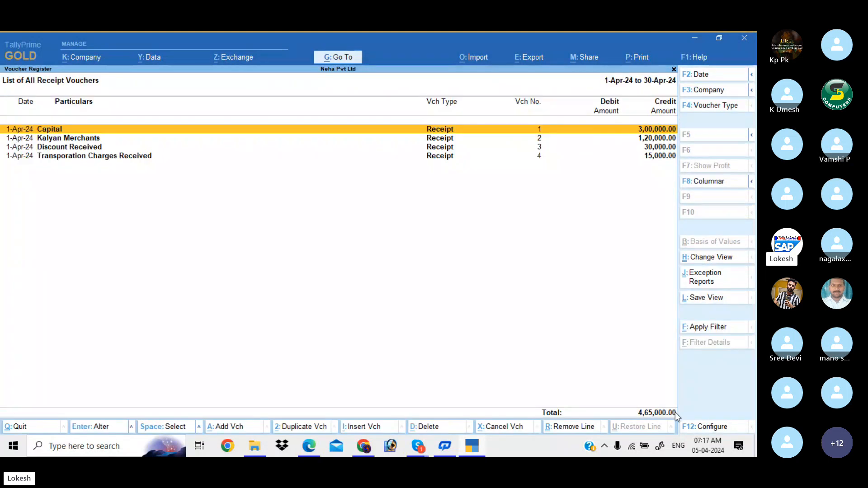
key(Escape)
key(Escape)
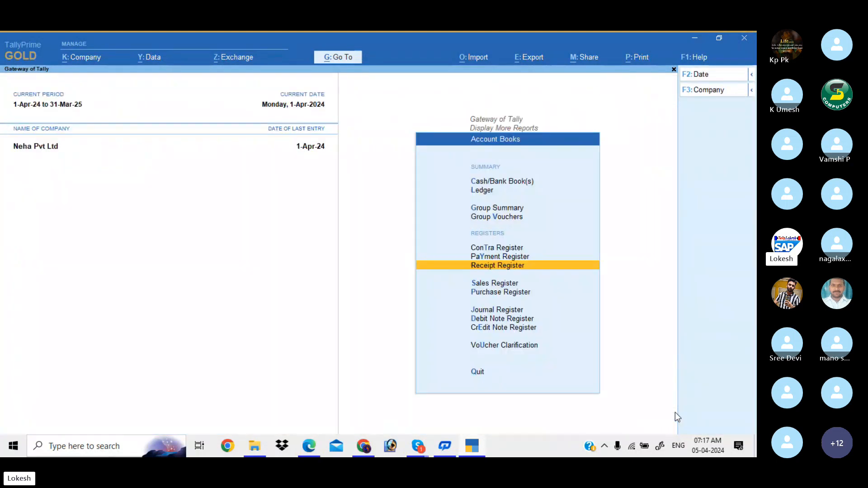
key(Down)
key(Return)
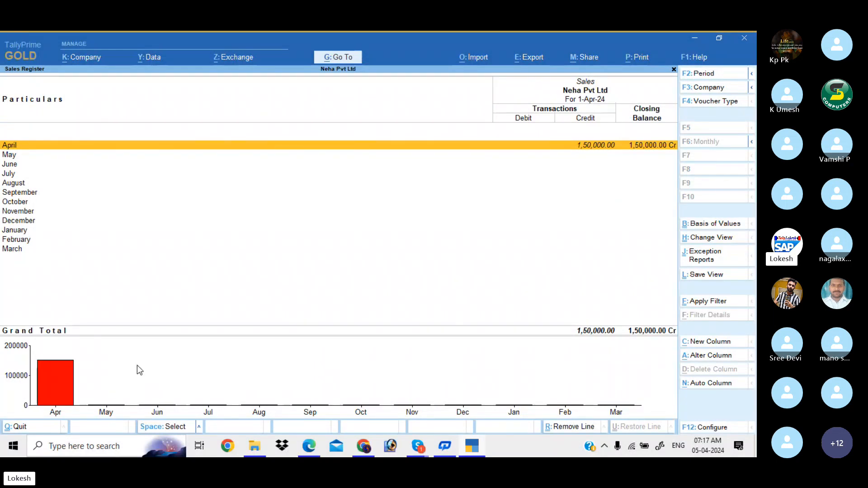
key(Escape)
key(Down)
key(Return)
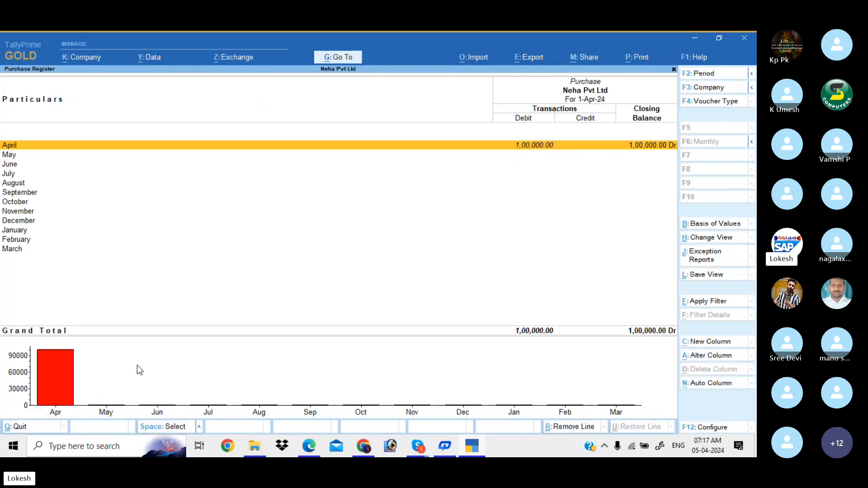
key(Escape)
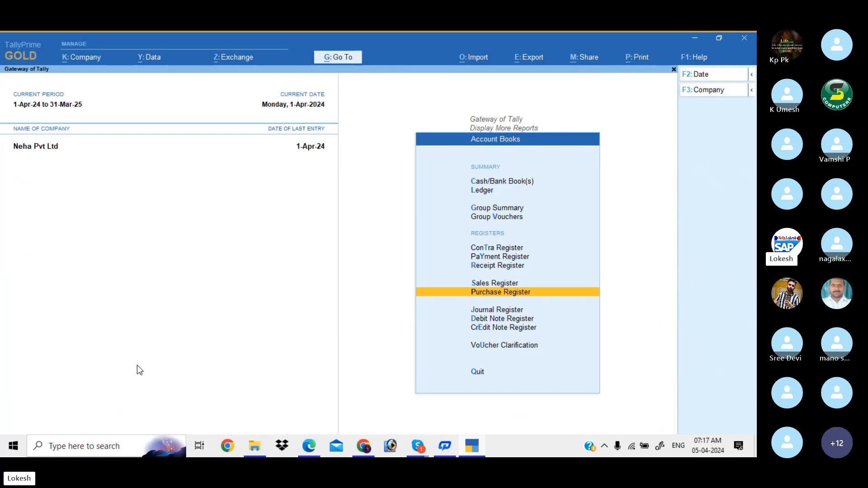
key(Escape)
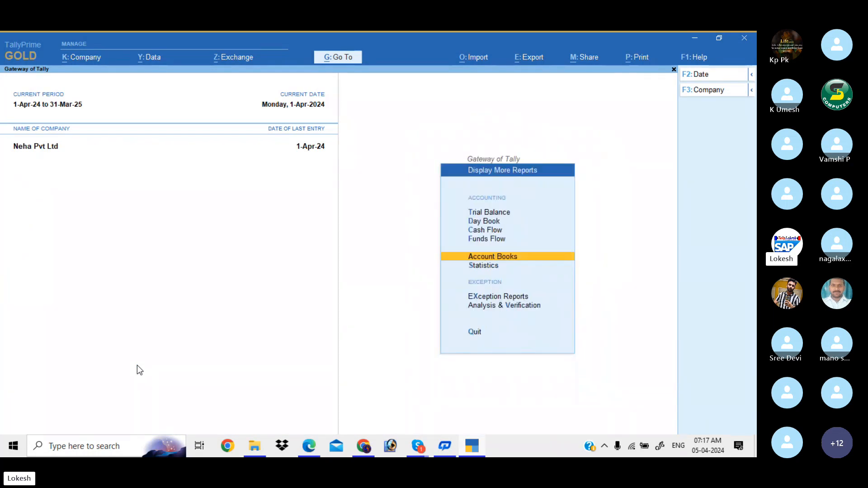
key(Escape)
- Open the More Reports list and highlight Trial Balance
key(Return)
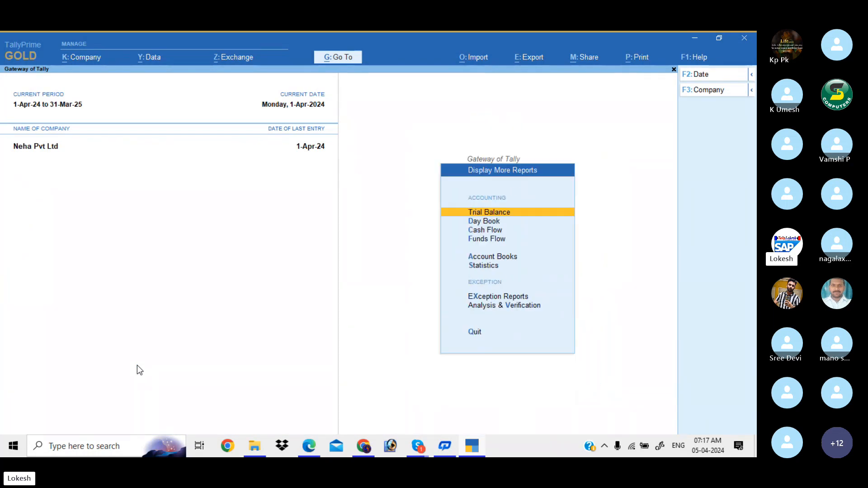
key(Down)
key(Down)
key(Down)
key(Down)
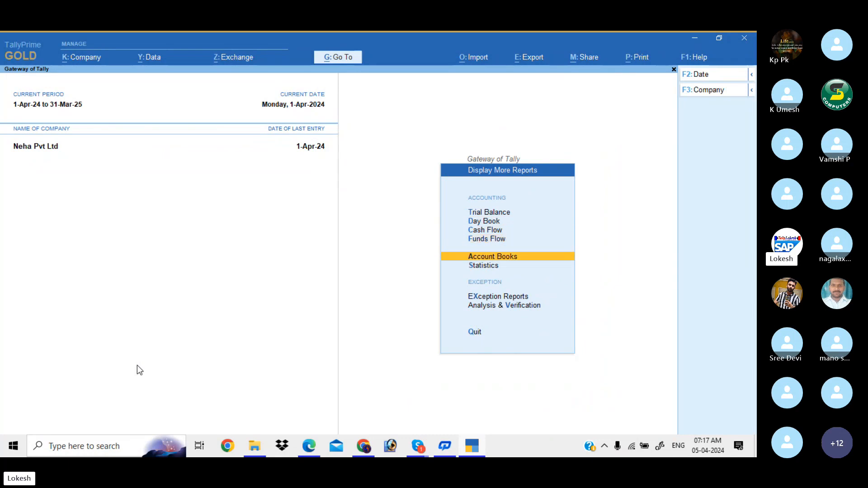
key(Up)
key(Up)
key(Up)
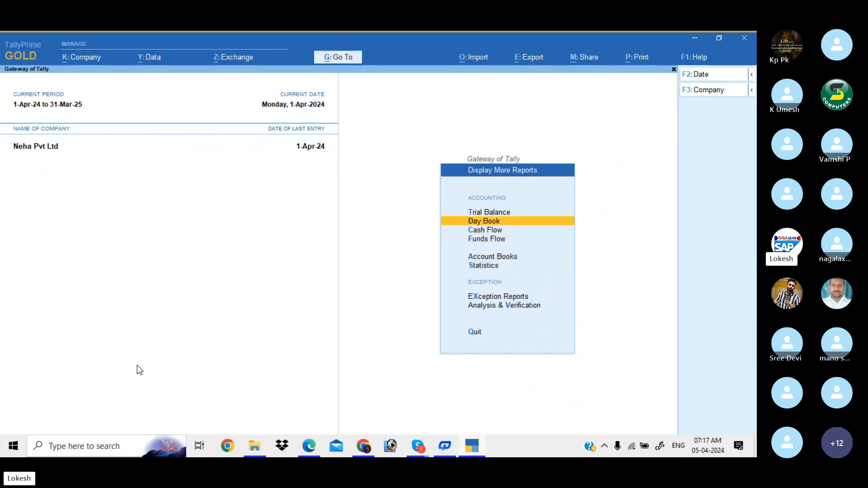
key(Up)
- View Neha Pvt Ltd's Trial Balance in detailed mode with ledgers under each group, then close it
key(Return)
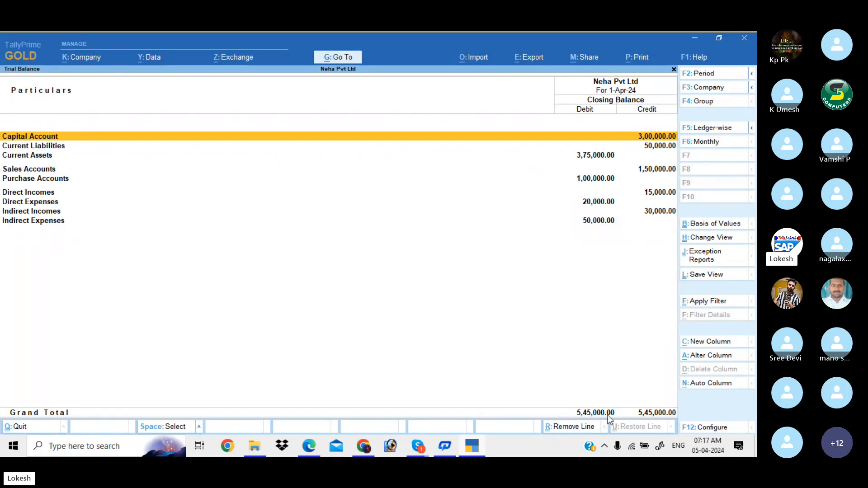
key(alt+F5)
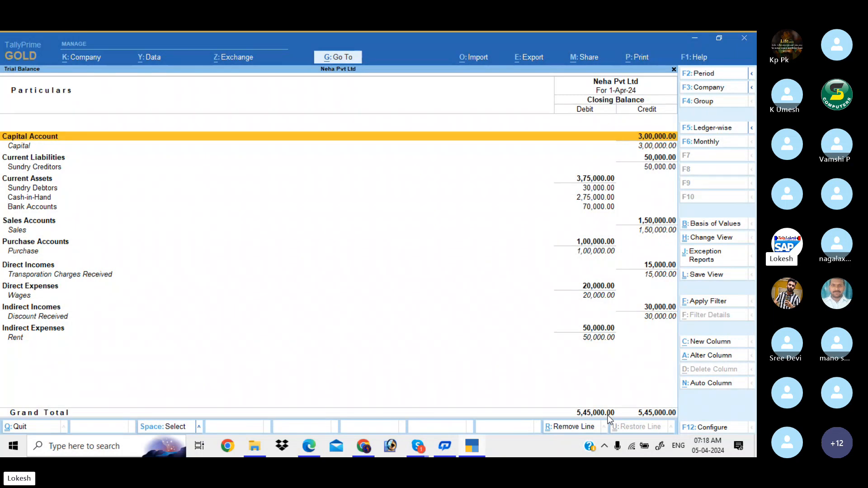
key(Escape)
key(Escape)
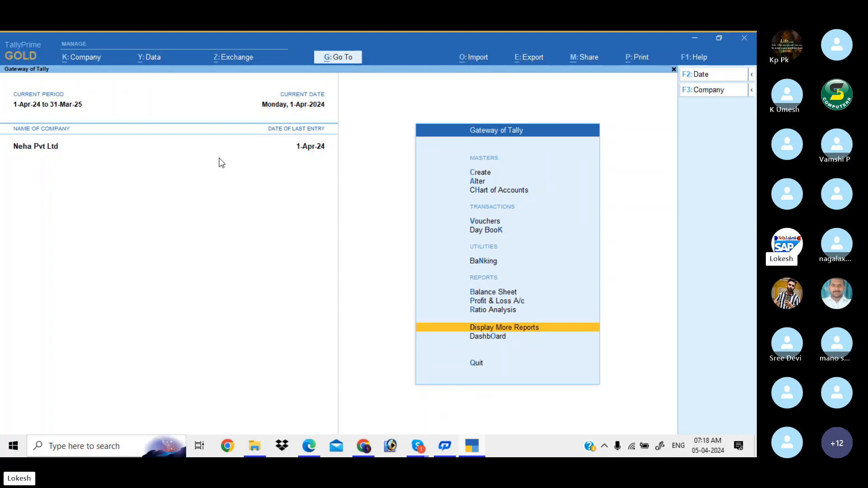
- Open the current company for alteration and leave without saving any changes
click(91, 62)
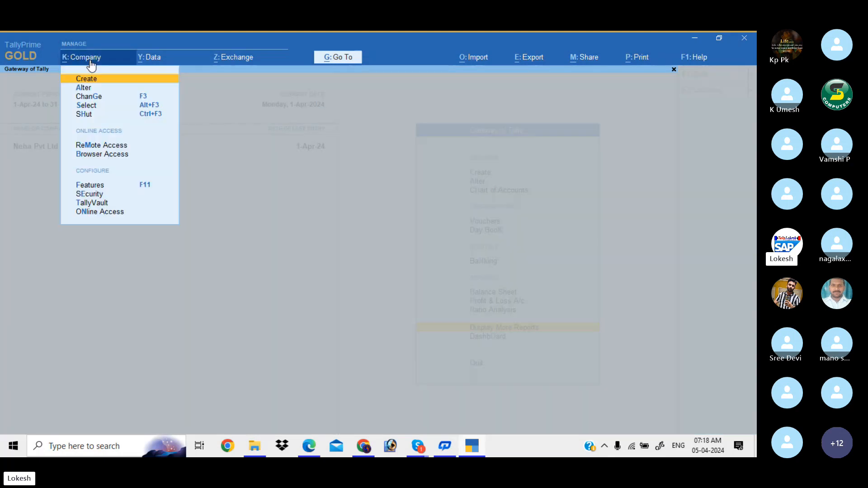
click(97, 88)
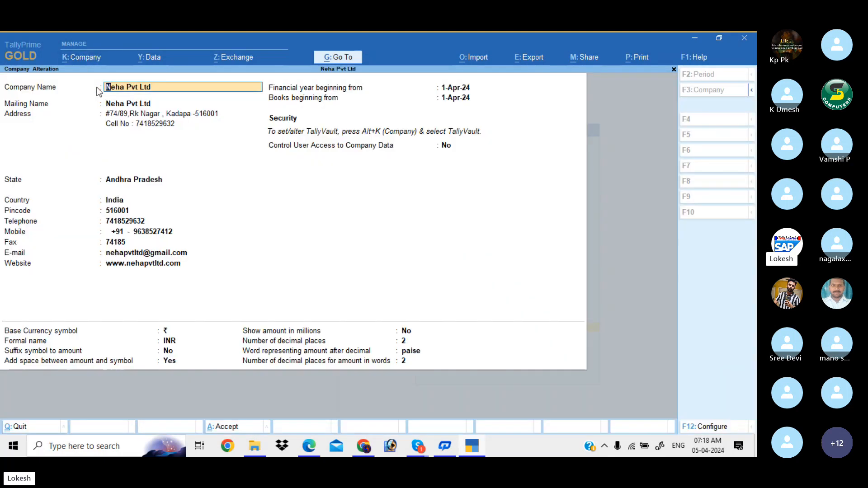
key(BackSpace)
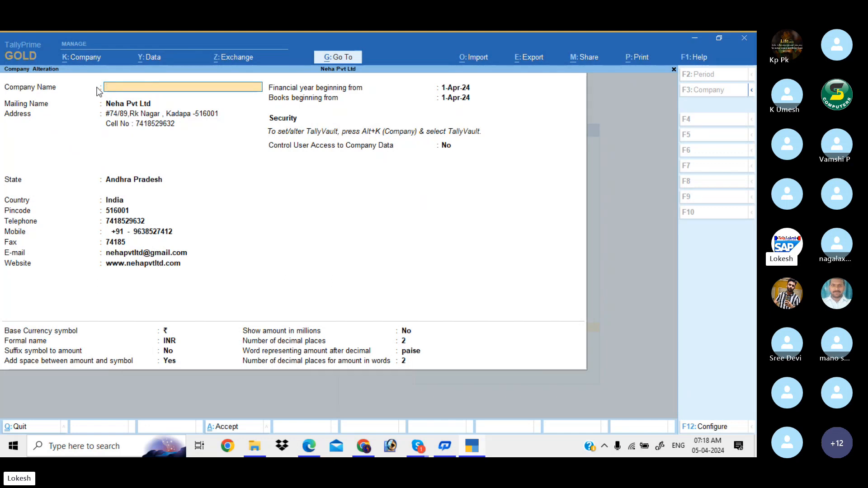
key(Escape)
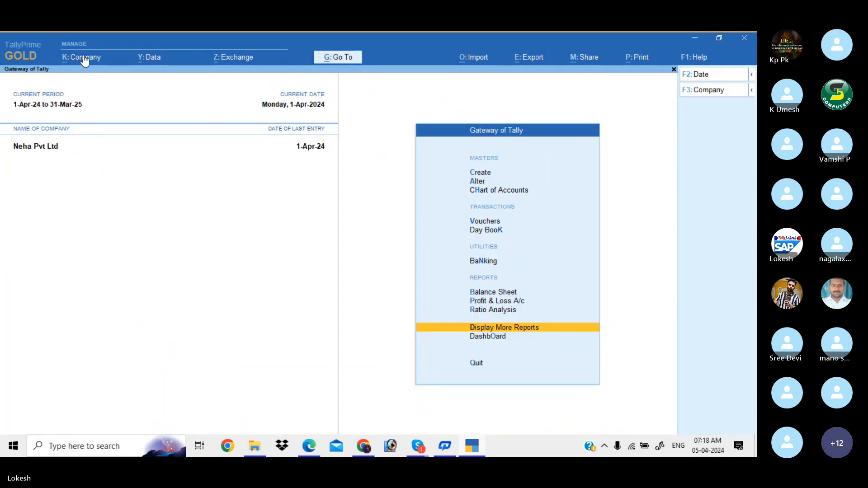
- Start a new company, checking the Kalyan Traders problem in the PDF
click(84, 58)
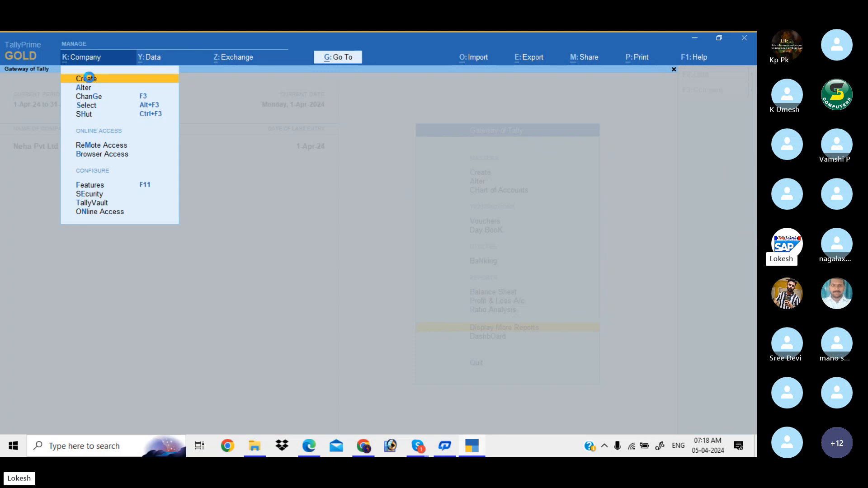
click(91, 80)
key(alt+Tab)
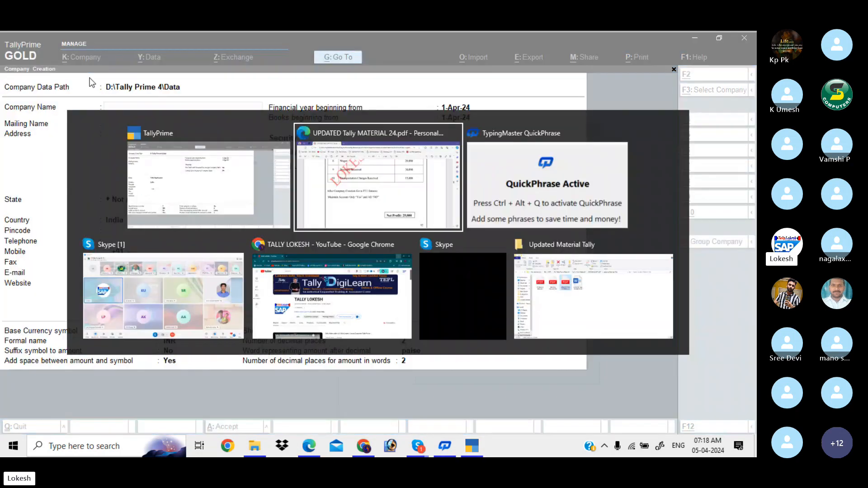
key(Down)
key(Down)
key(Down)
key(Down)
key(Down)
key(Down)
key(Down)
key(Down)
key(Down)
key(Down)
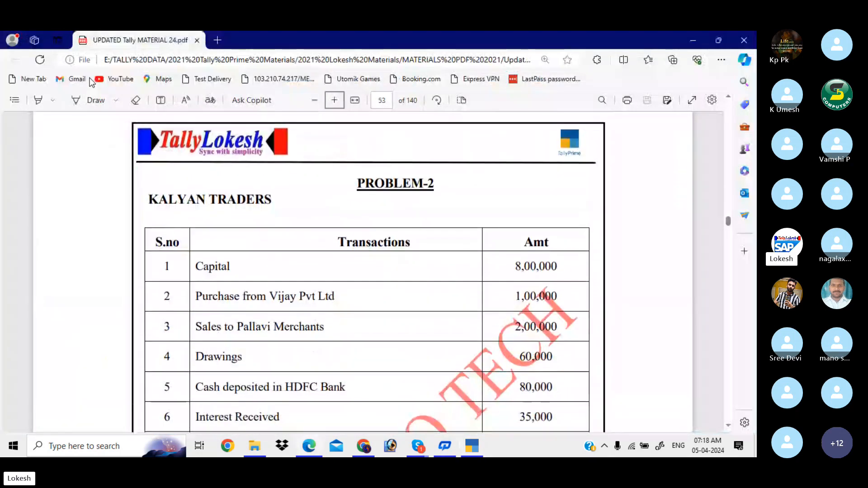
key(alt+Tab)
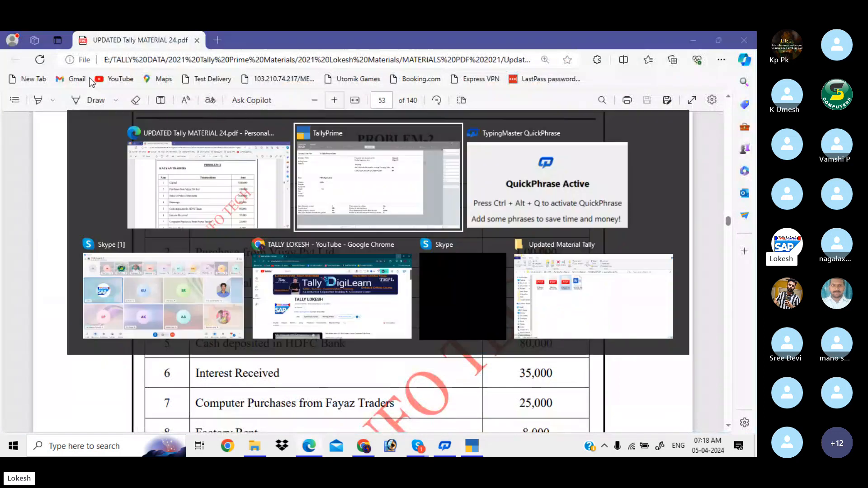
- Name the new company 'Kalyan Traders' with state Andhra Pradesh
text(Kal)
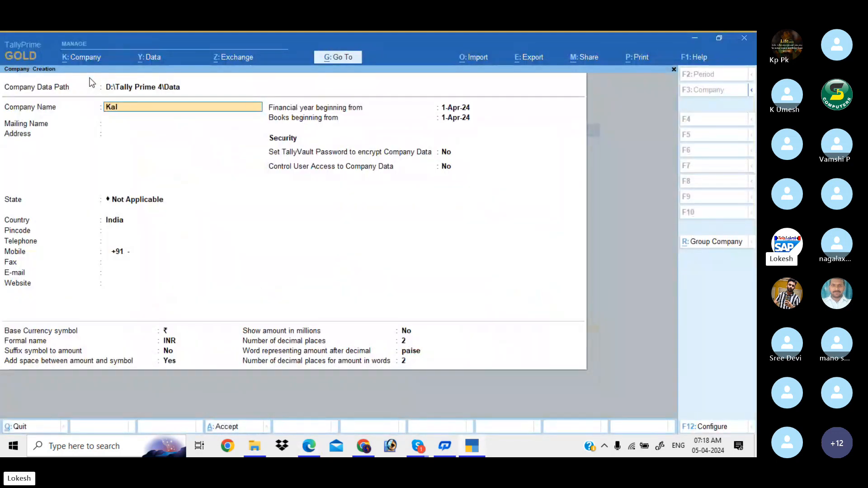
text(yan Traders)
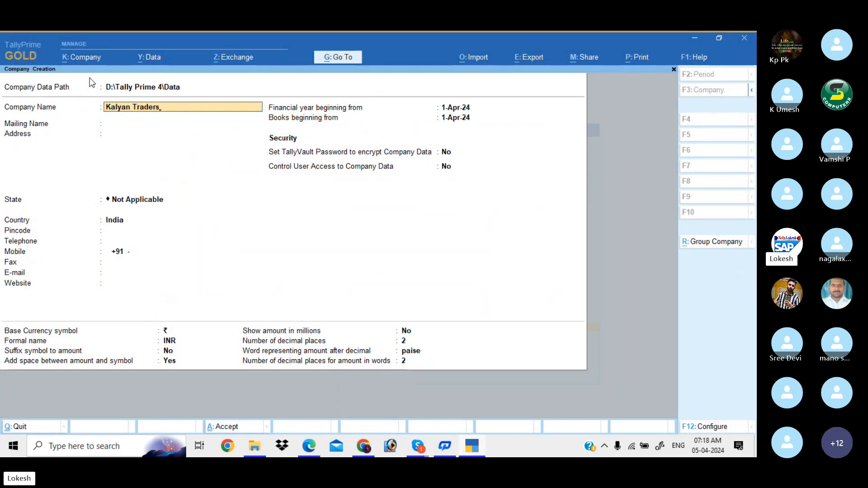
key(Return)
key(Return)
key(Return)
key(Down)
key(Down)
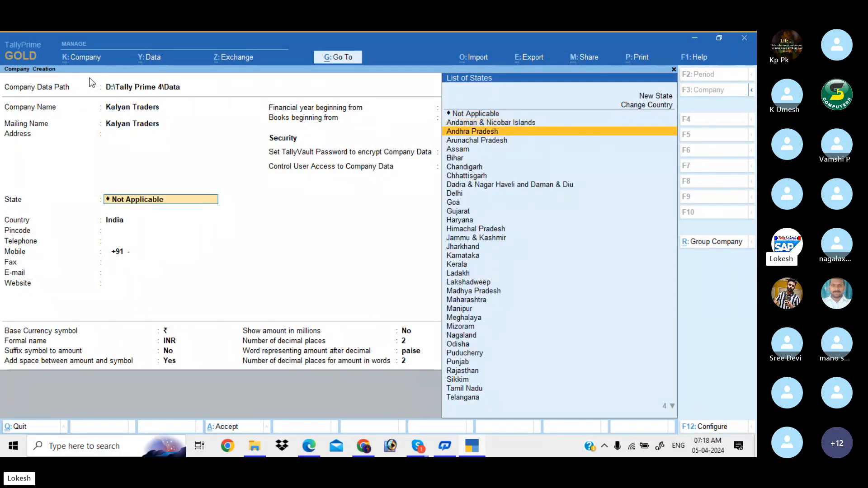
key(Return)
key(Return)
key(Return)
key(Return)
key(Return)
key(Return)
key(Return)
key(Return)
key(Return)
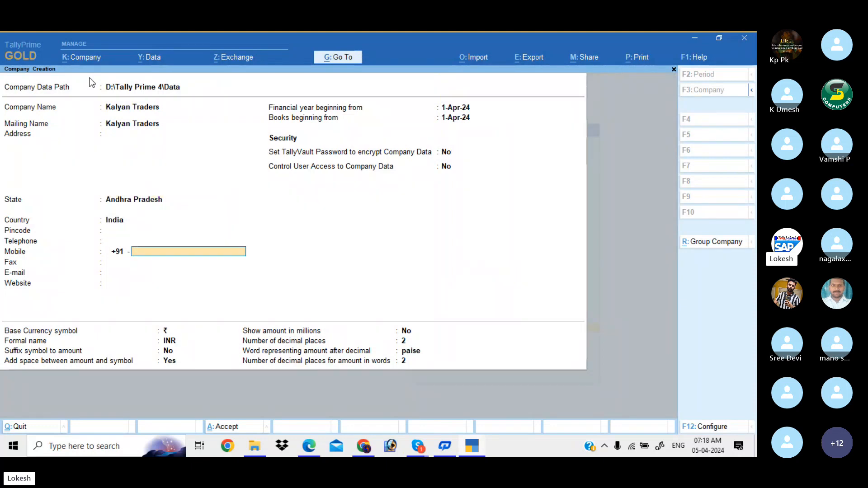
key(Return)
key(Return)
key(Return)
key(Return)
key(Return)
key(Return)
key(Return)
key(Return)
key(Return)
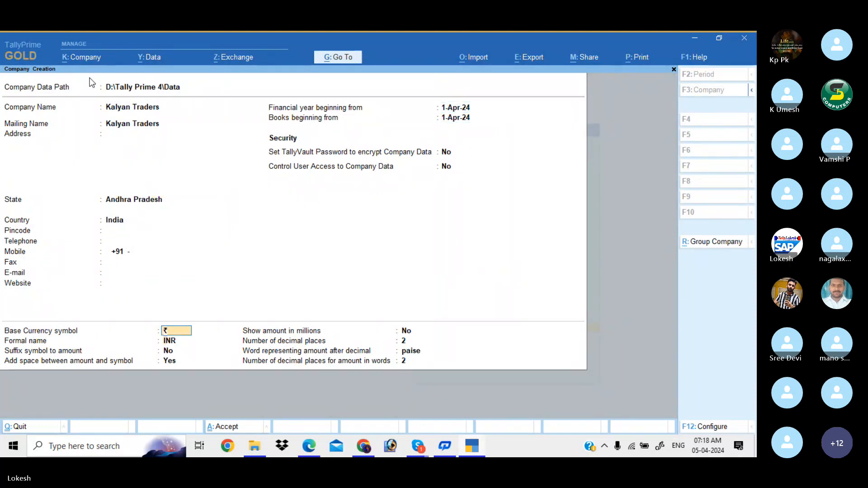
key(Return)
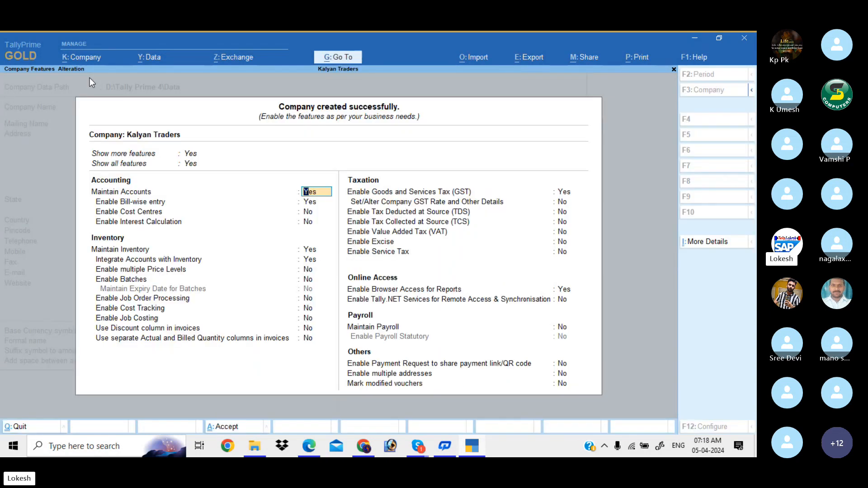
- Set bill-wise entry, inventory, GST and browser access to No, and accept the company
key(Return)
key(Return)
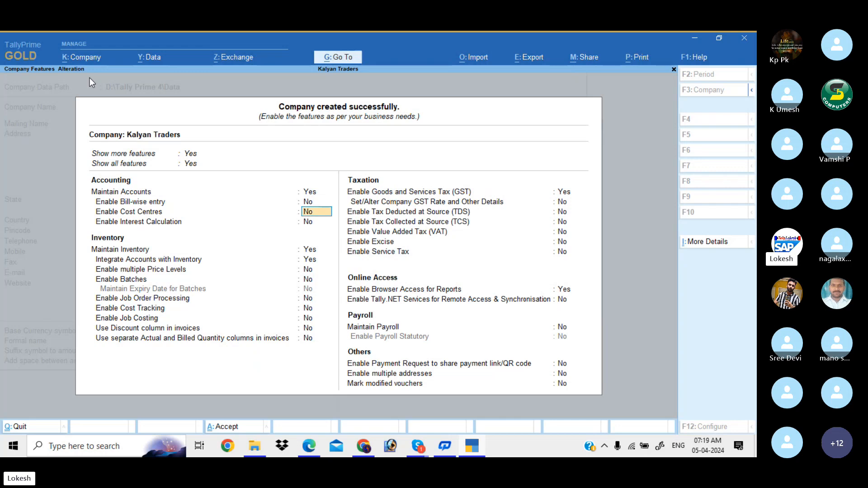
key(Return)
key(Return)
text(n)
key(Return)
key(Return)
key(Return)
key(Return)
key(Return)
key(Return)
key(Return)
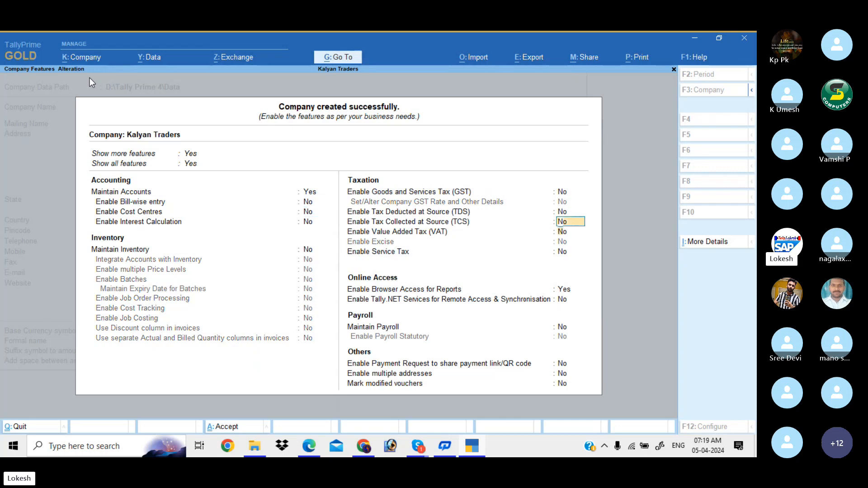
key(Up)
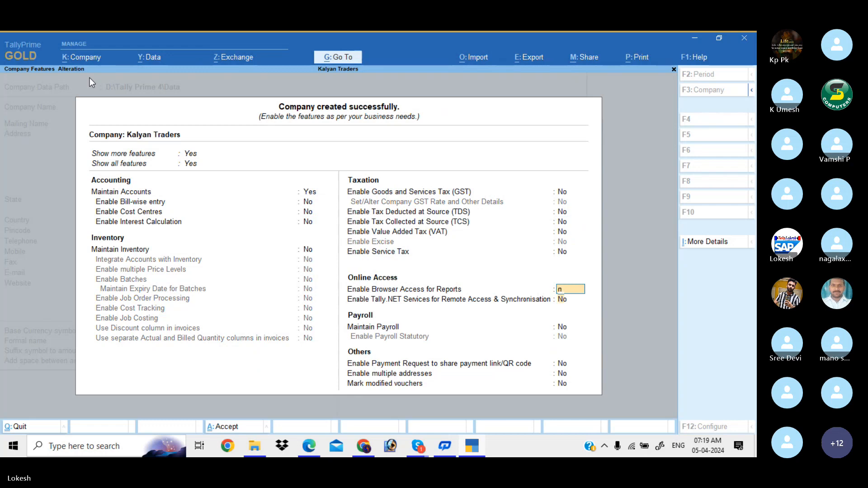
text(n)
key(Return)
key(Return)
key(Return)
key(Return)
key(Return)
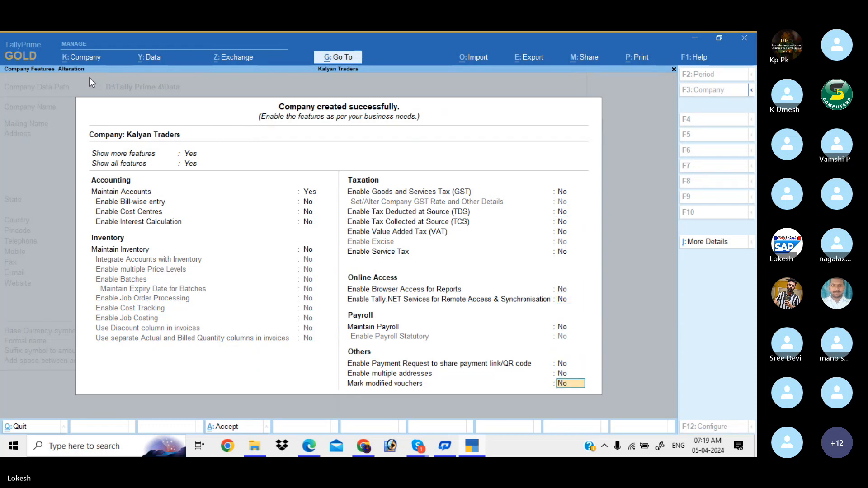
key(Return)
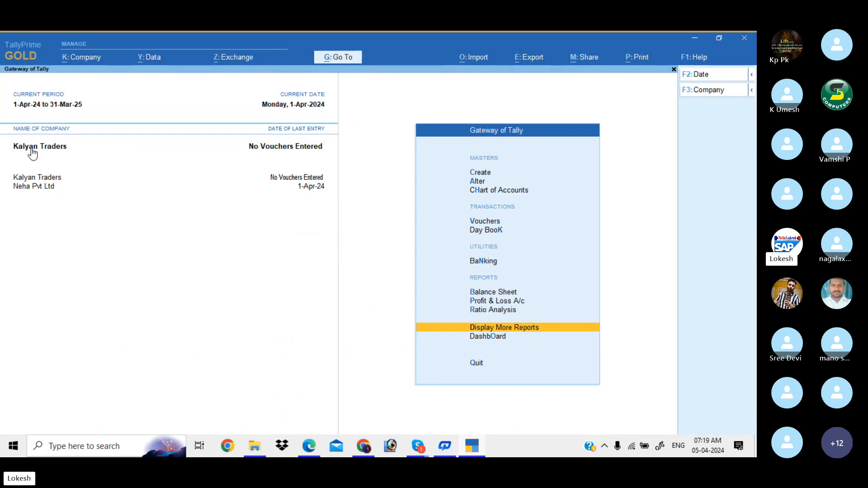
- Switch the active company between Neha Pvt Ltd and Kalyan Traders, ending on Kalyan Traders
click(38, 187)
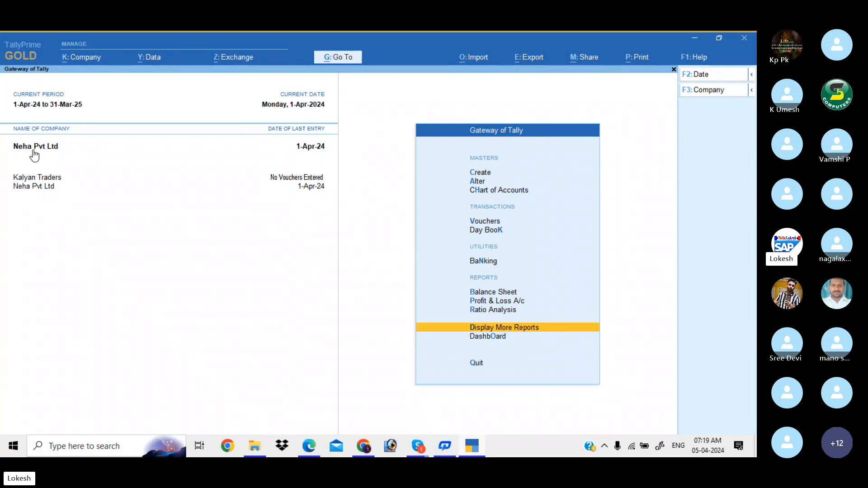
click(45, 179)
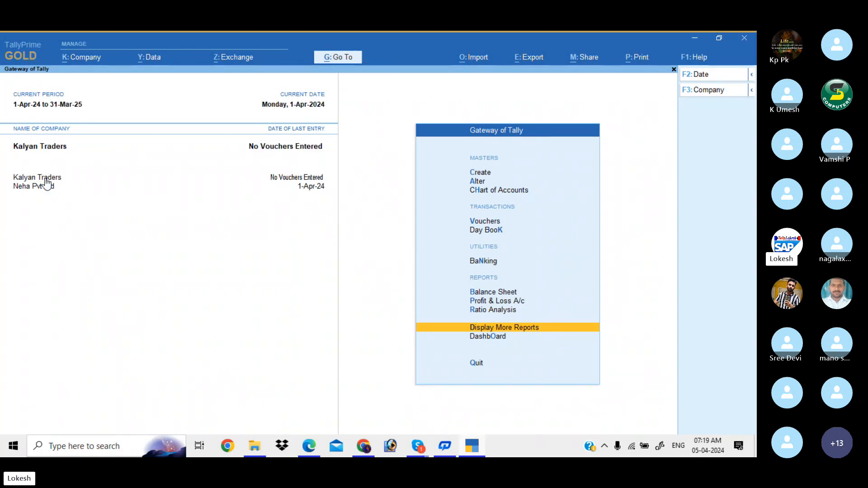
click(49, 186)
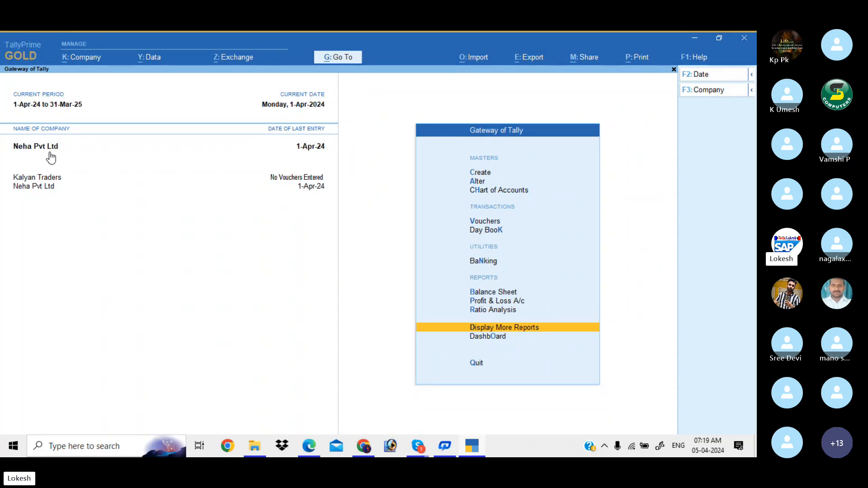
click(56, 177)
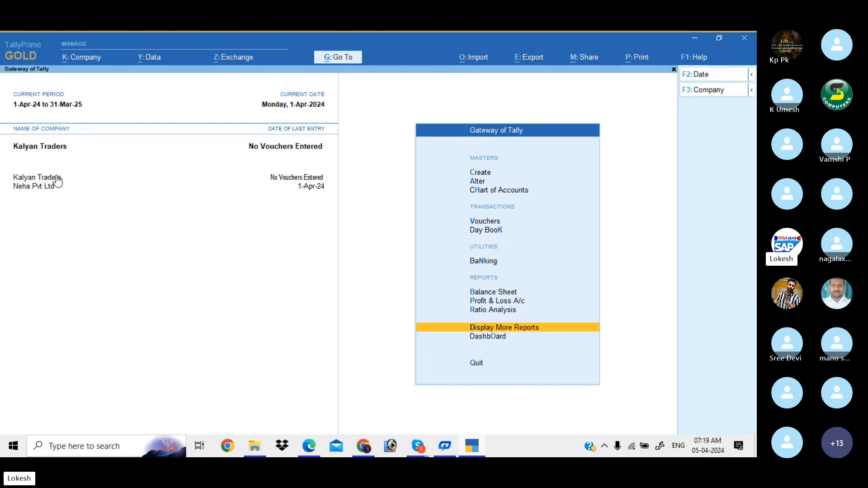
- Browse the Alter lists of groups, ledgers and currencies, then open voucher types
key(Down)
key(Down)
key(Down)
key(Down)
key(Return)
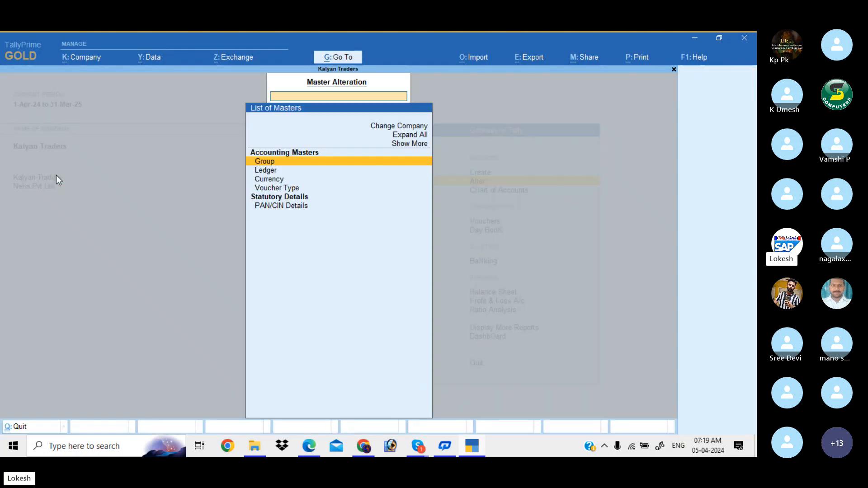
key(Return)
key(Escape)
key(Down)
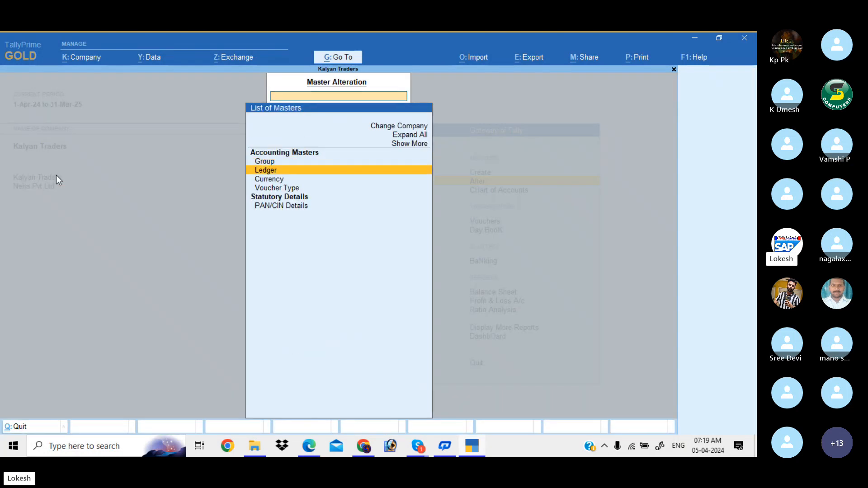
key(Return)
key(Escape)
key(Down)
key(Return)
key(Escape)
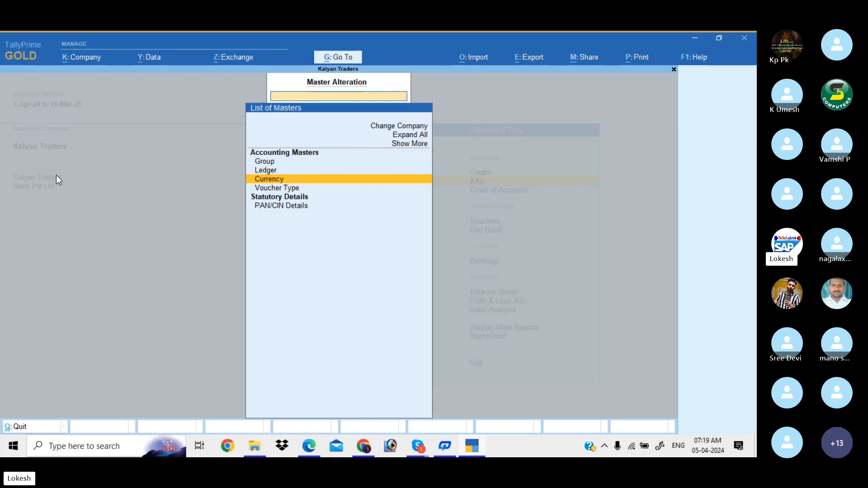
key(Down)
key(Return)
- Show inactive voucher types too, then return to the Gateway of Tally
key(Up)
key(Up)
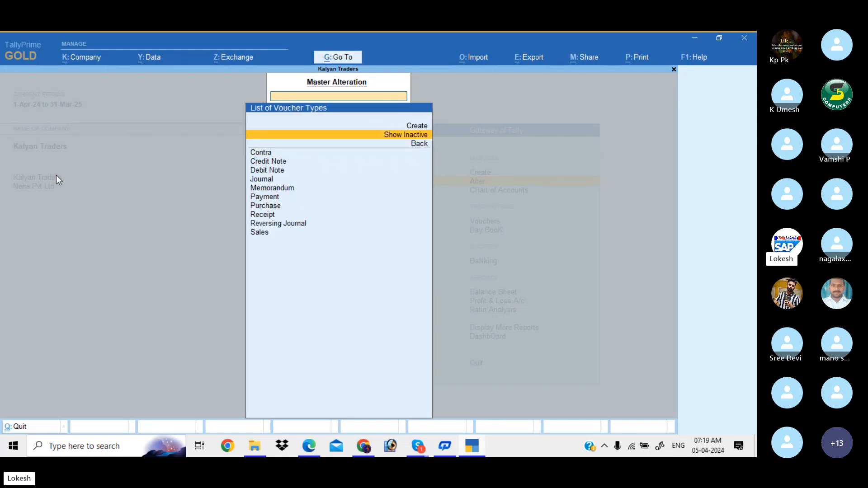
key(Return)
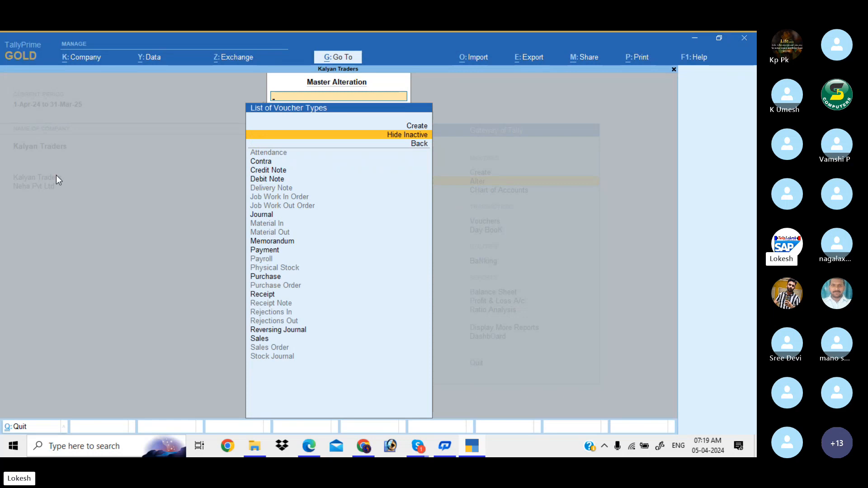
key(Escape)
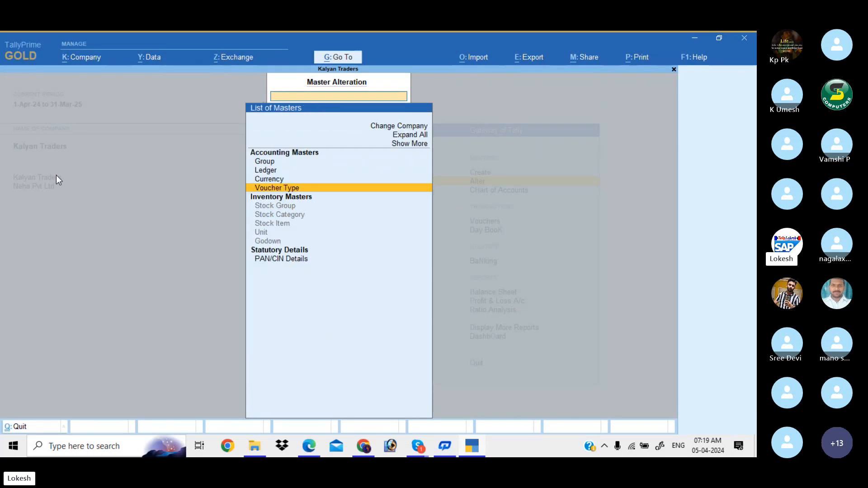
key(Escape)
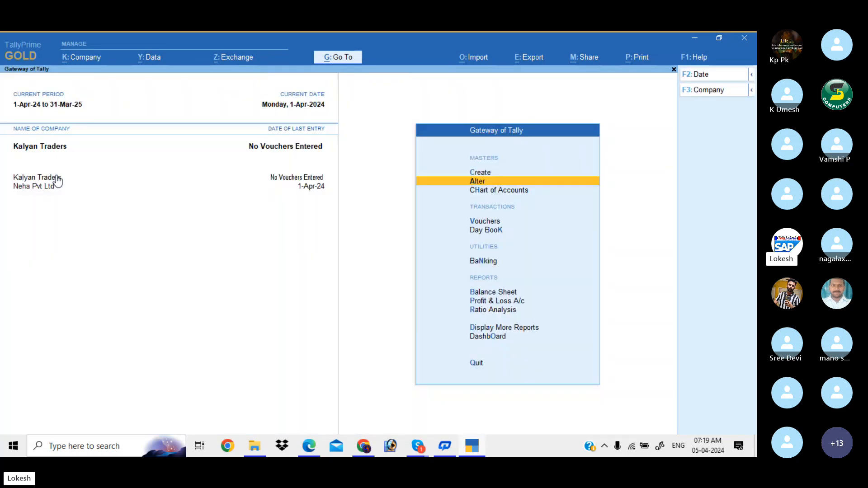
- Open Ledger Creation and bring up the Problem-2 transaction list in the PDF
key(Up)
key(Return)
key(Down)
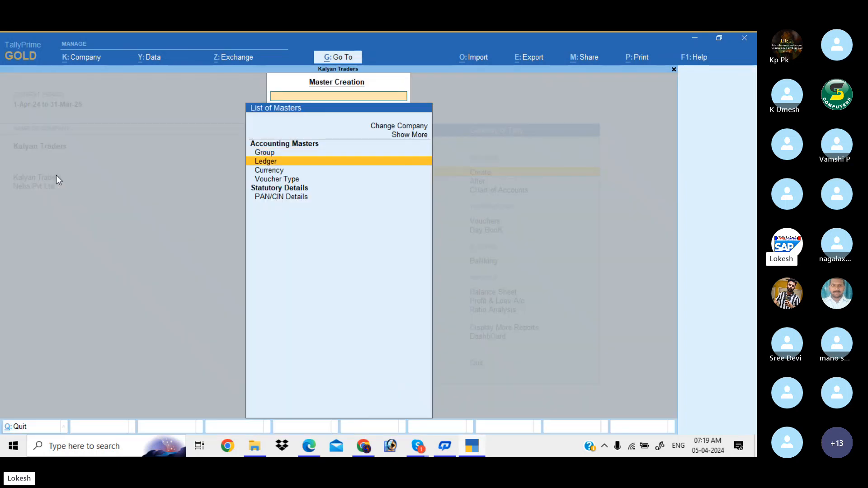
key(Return)
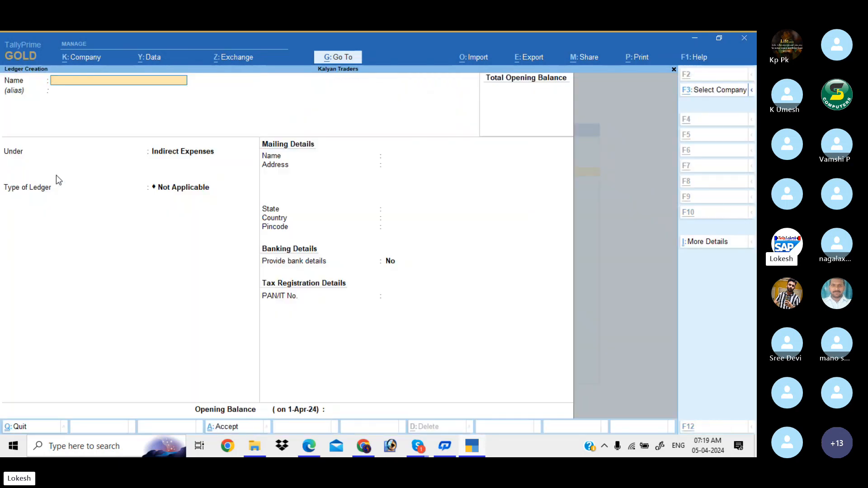
key(alt+Tab)
scroll(56, 175, down, 2)
scroll(56, 175, up, 2)
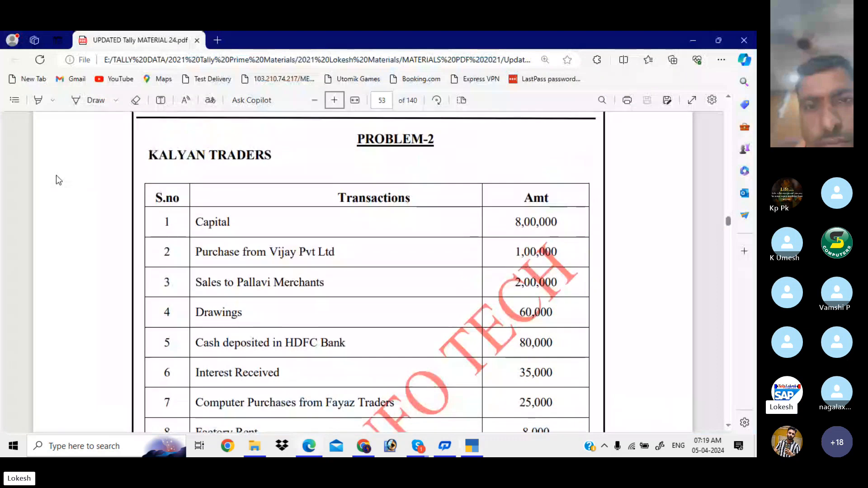
scroll(56, 175, down, 1)
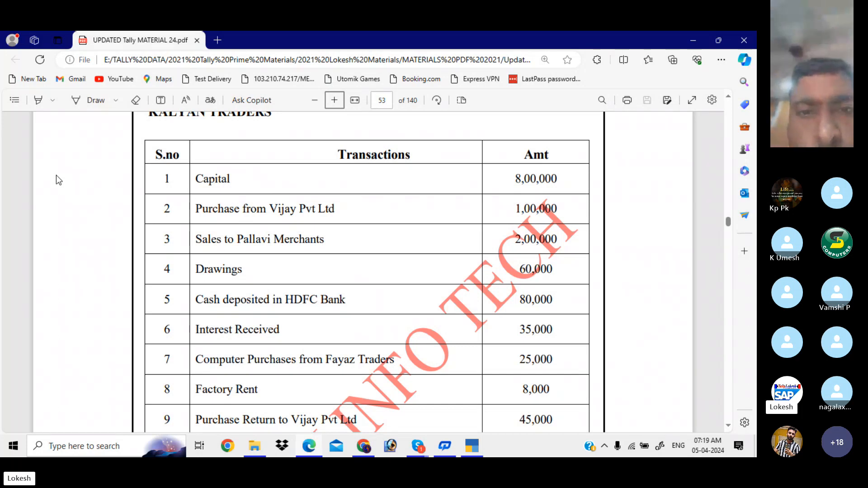
scroll(56, 176, down, 1)
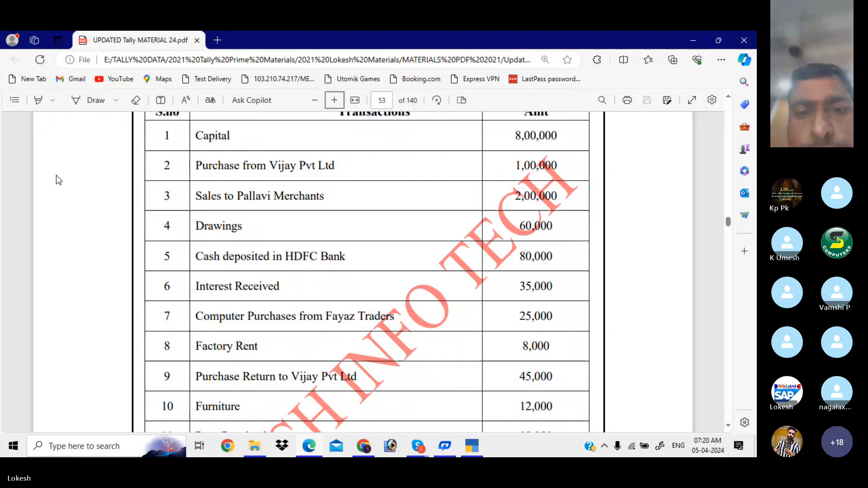
scroll(57, 176, down, 1)
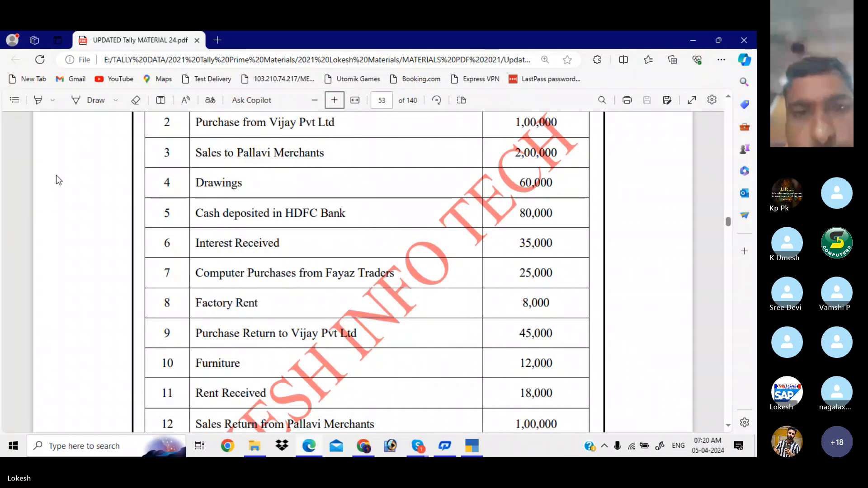
scroll(56, 175, down, 1)
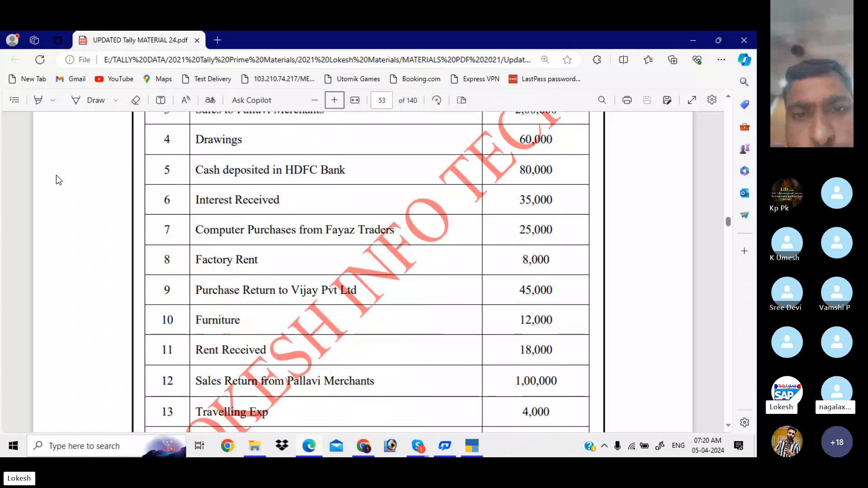
scroll(56, 180, down, 1)
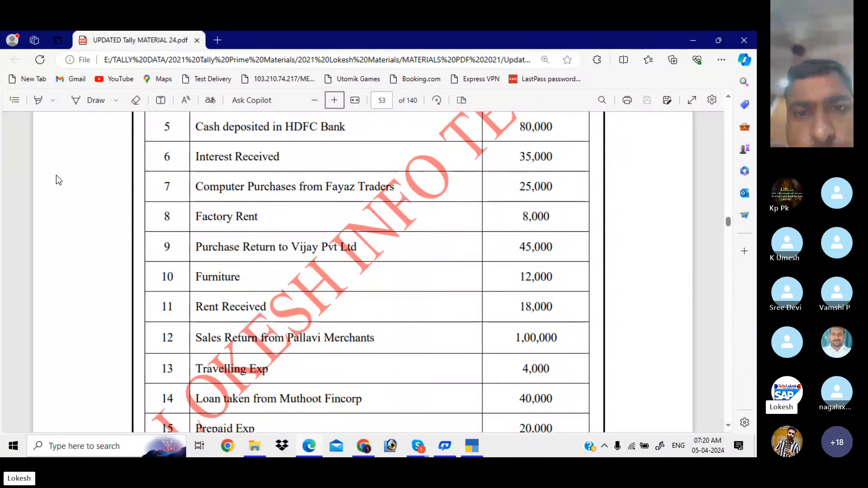
scroll(56, 176, down, 1)
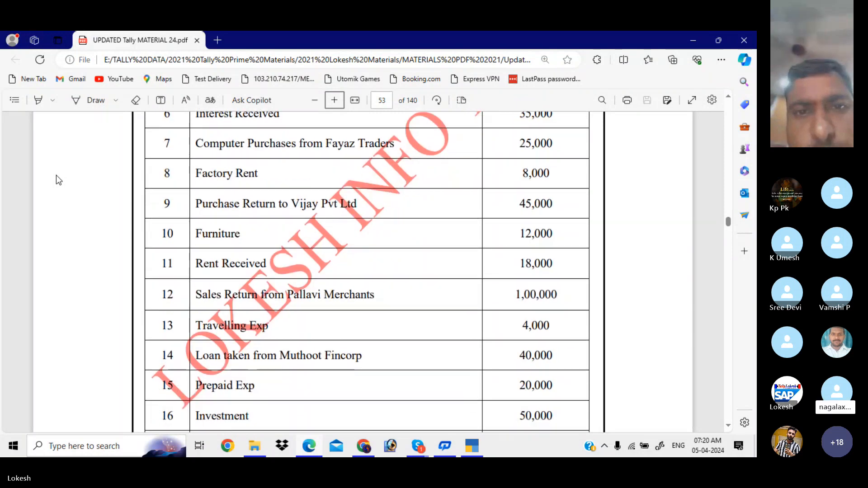
scroll(57, 177, down, 1)
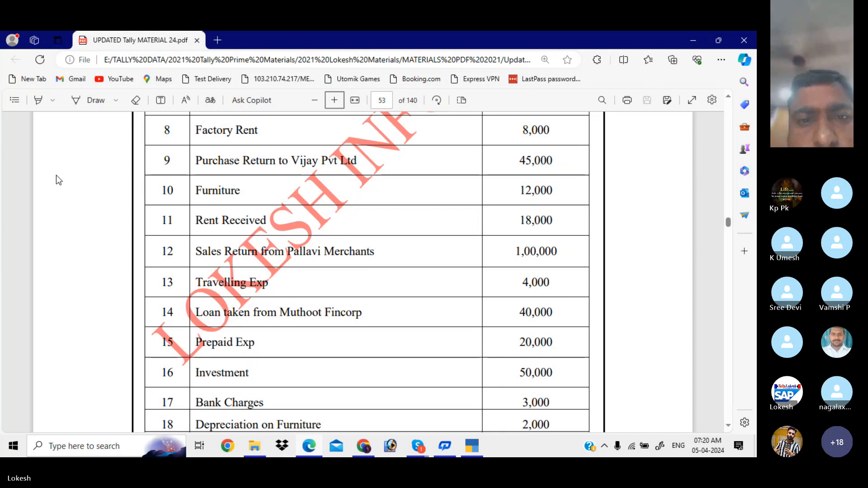
scroll(57, 175, down, 2)
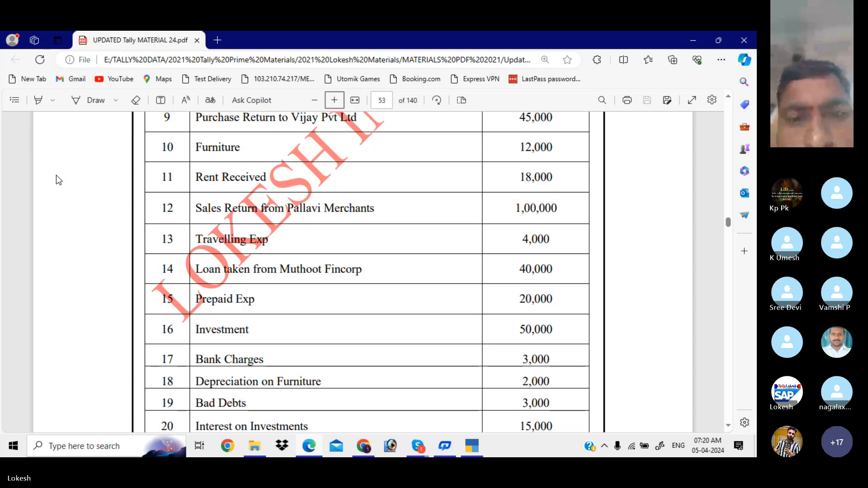
scroll(56, 175, down, 2)
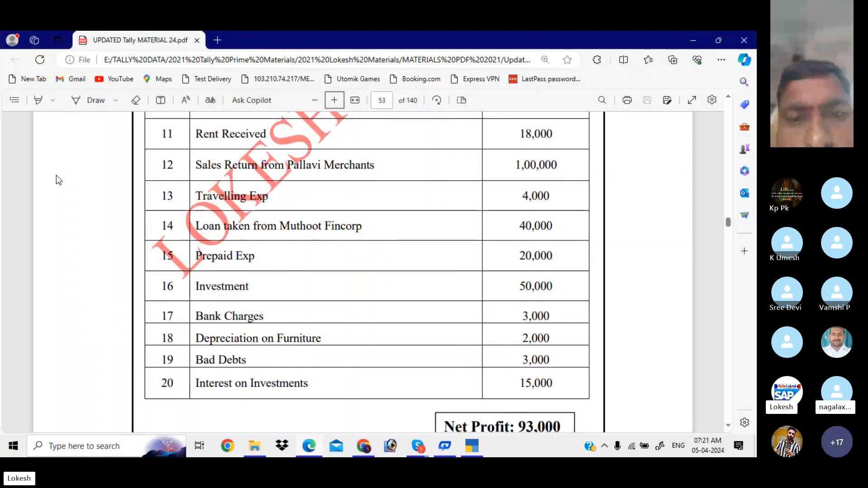
scroll(56, 176, down, 2)
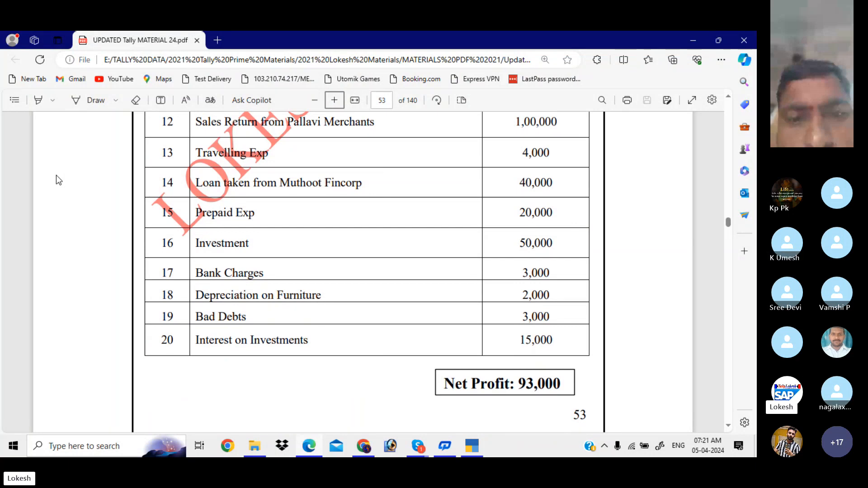
scroll(56, 175, up, 1)
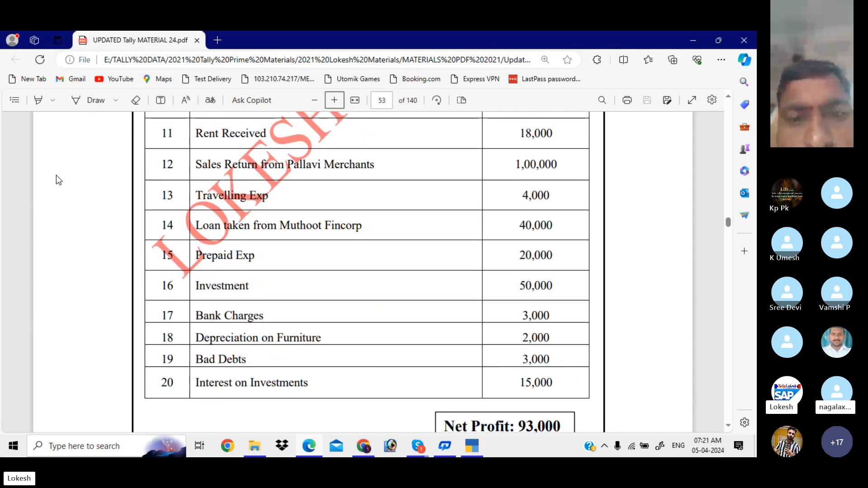
scroll(56, 179, up, 1)
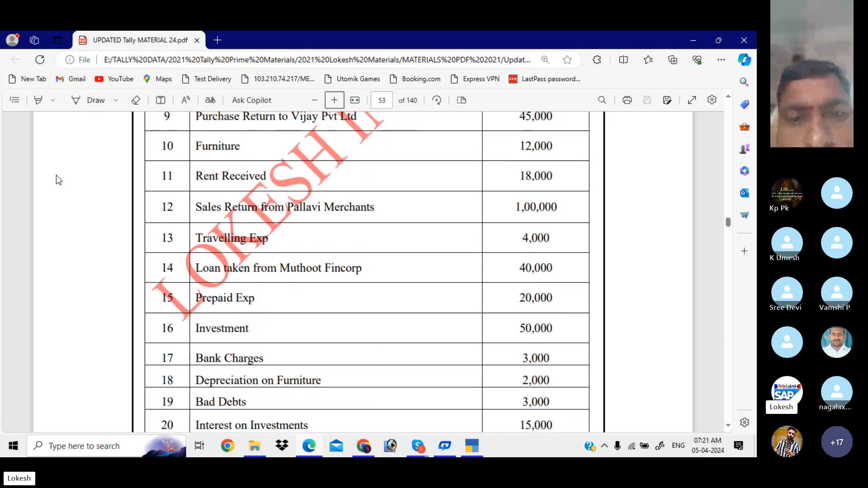
scroll(59, 180, up, 1)
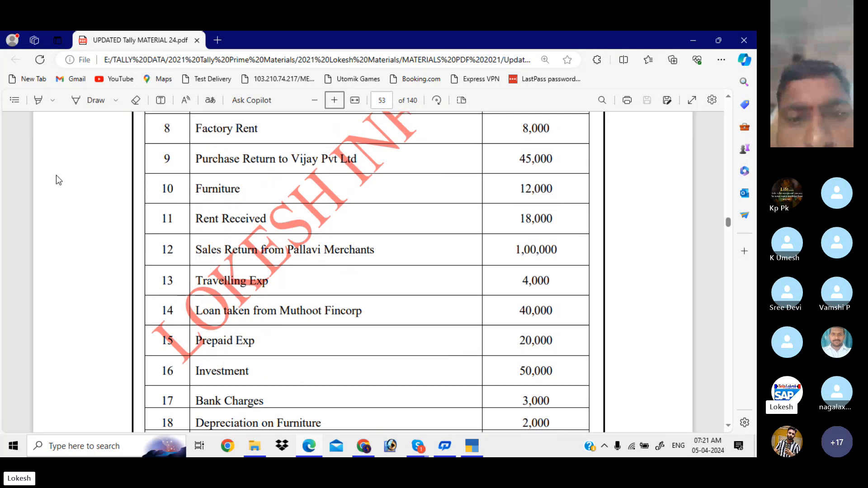
scroll(59, 180, up, 1)
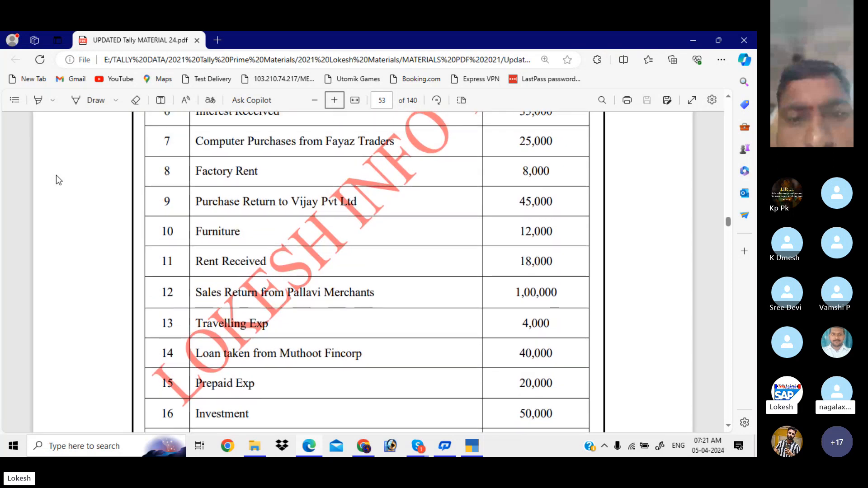
scroll(57, 177, up, 1)
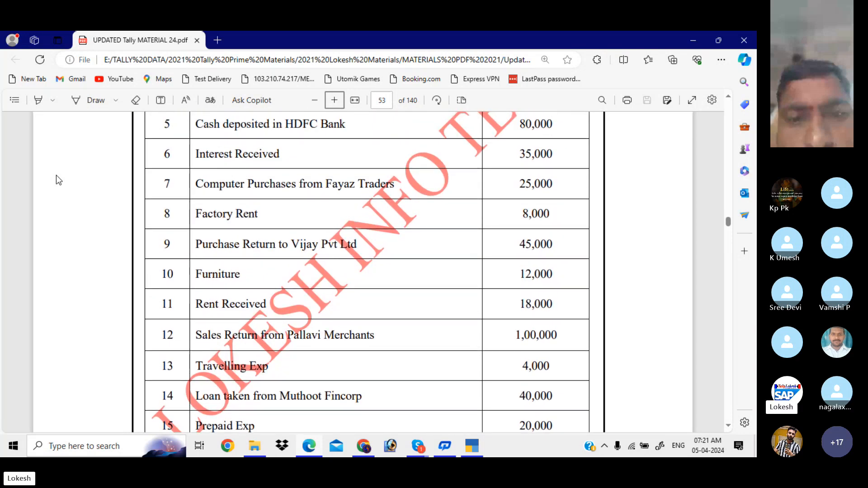
scroll(57, 177, up, 1)
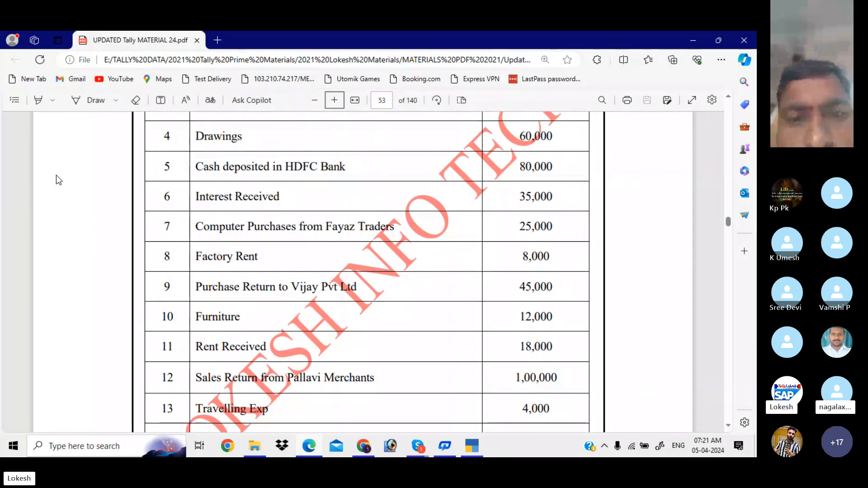
scroll(56, 175, up, 1)
scroll(56, 175, up, 1)
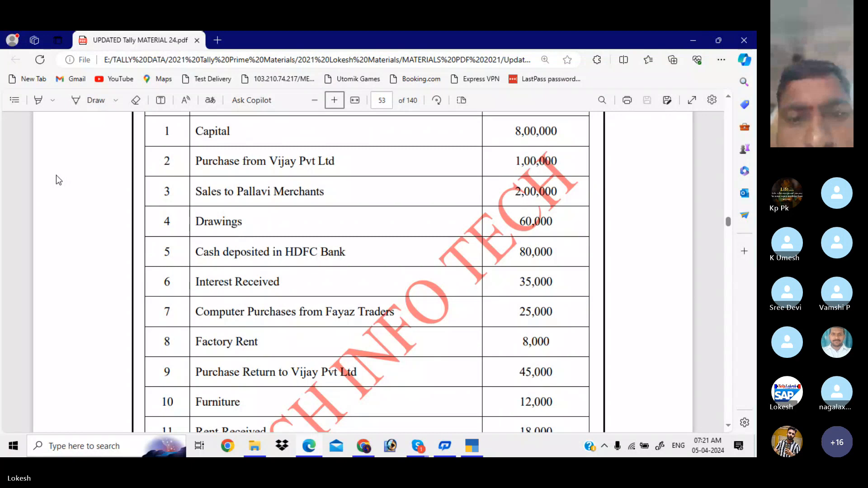
scroll(56, 175, up, 1)
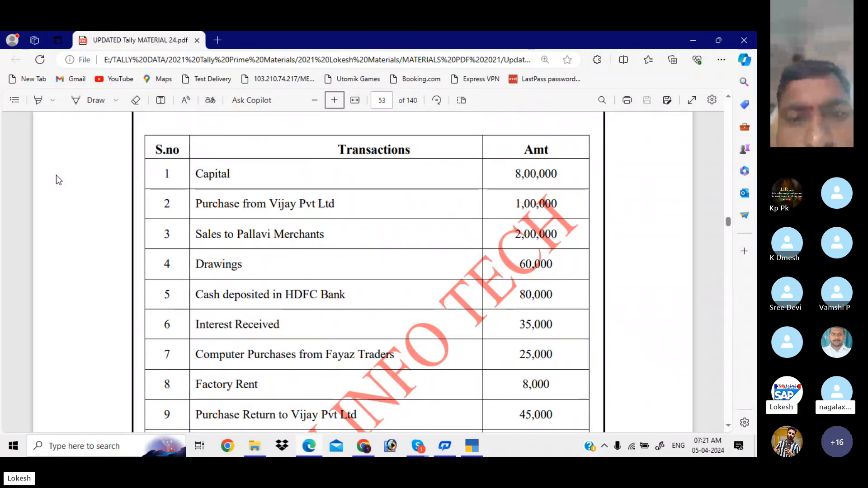
scroll(56, 180, up, 1)
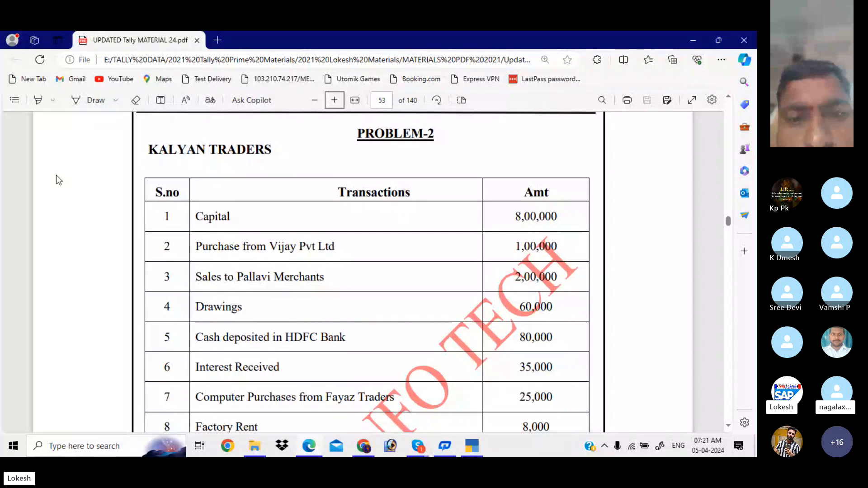
scroll(59, 180, up, 1)
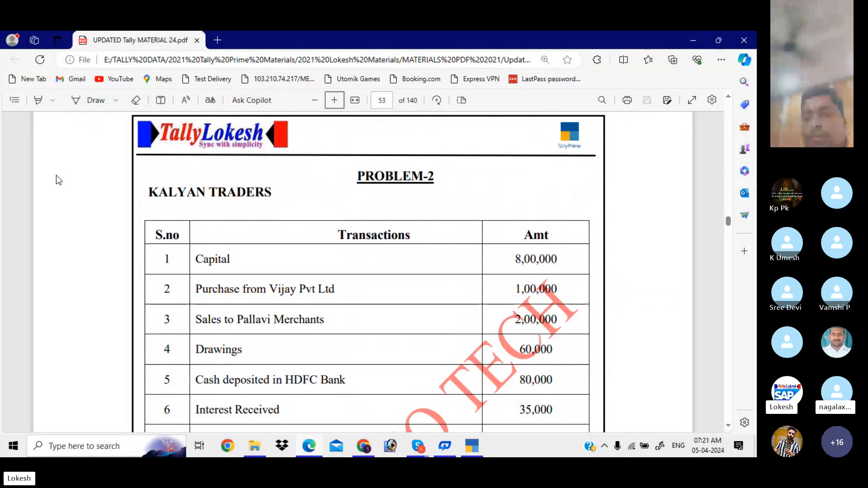
scroll(57, 175, up, 1)
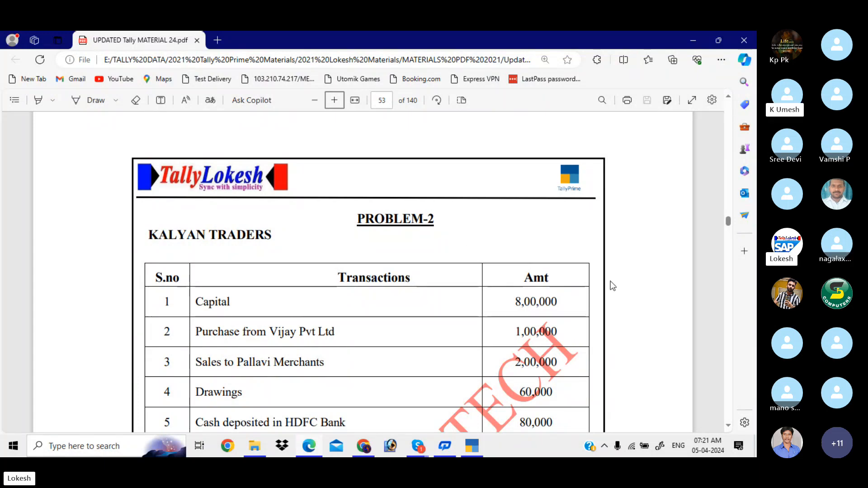
mouse_move(473, 449)
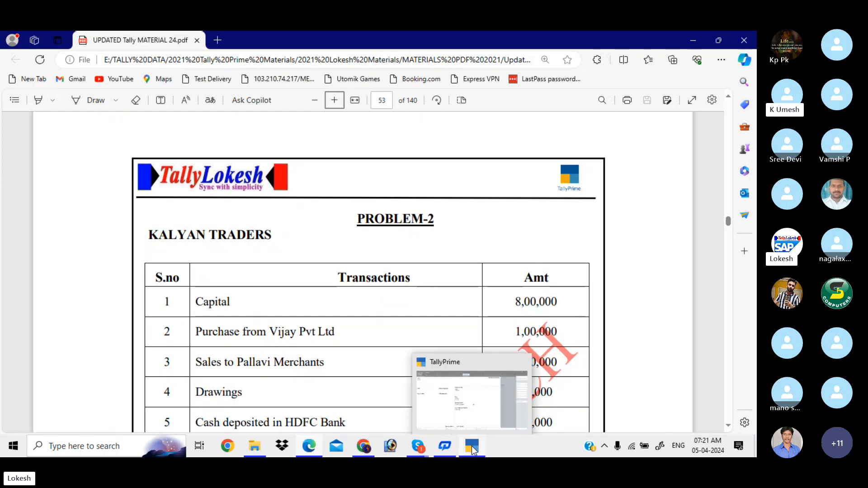
- Return to TallyPrime and close the ledger form to reach Kalyan Traders' Gateway of Tally
click(471, 401)
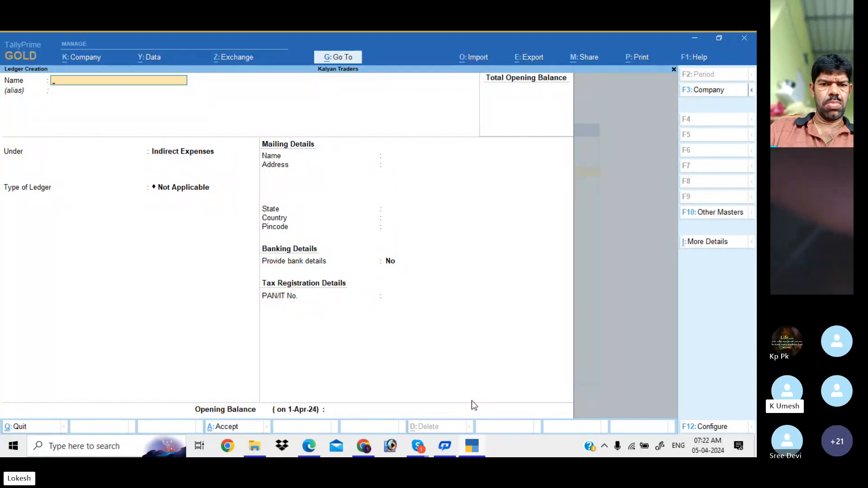
key(Escape)
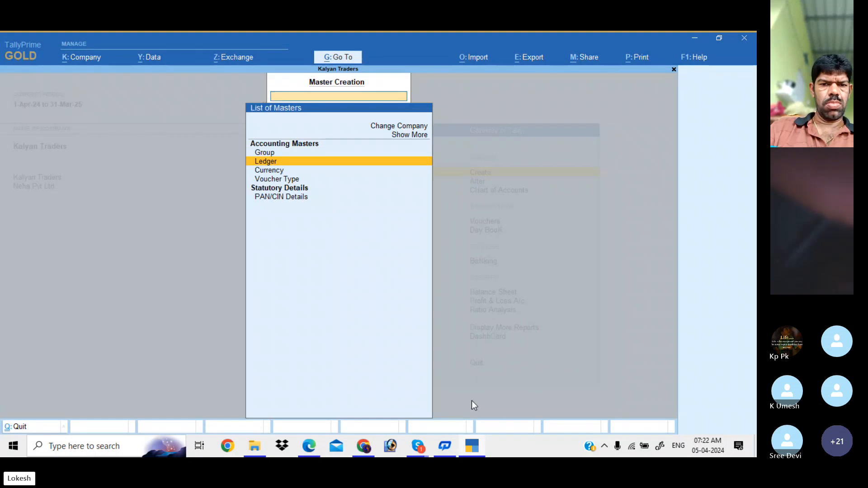
key(Escape)
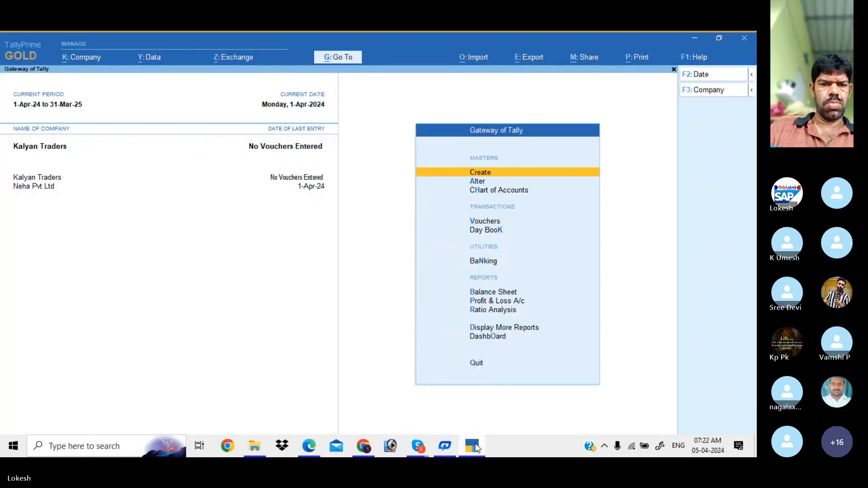
mouse_move(476, 448)
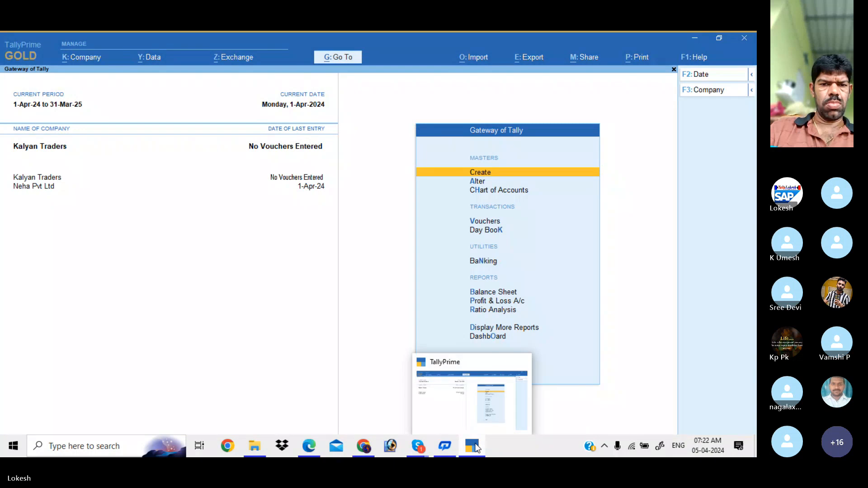
click(477, 399)
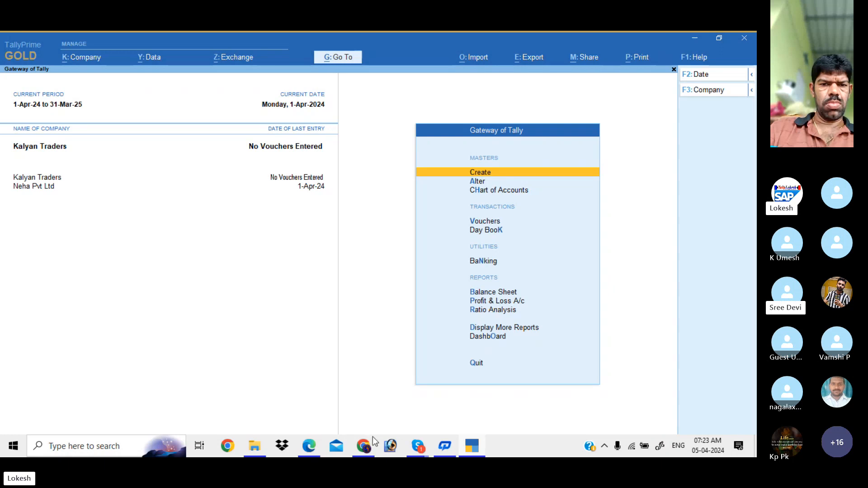
- Scroll the Problem-2 table, selecting Furniture 12,000, depreciation 2,000 and the Prepaid Exp entry
click(312, 448)
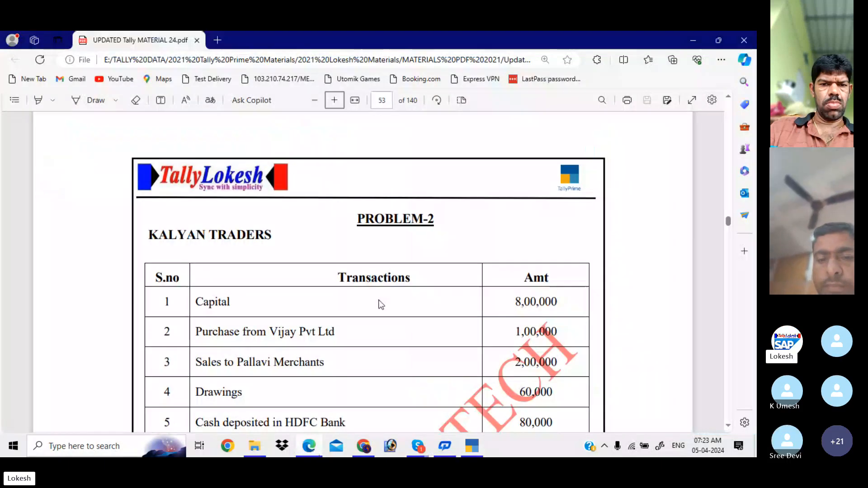
scroll(378, 304, down, 4)
scroll(379, 305, down, 3)
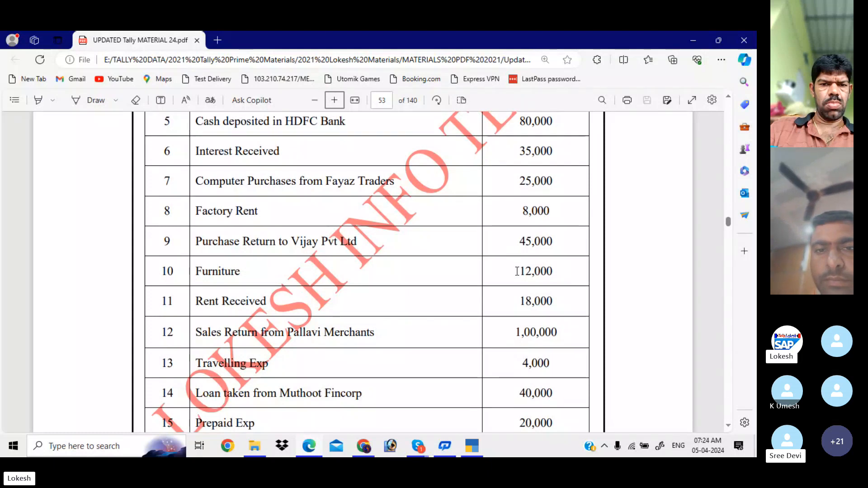
drag(519, 272, 561, 274)
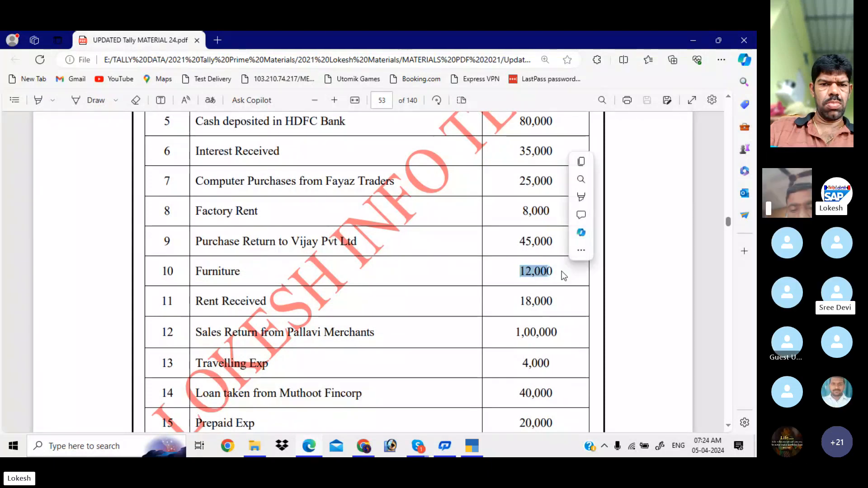
key(Down)
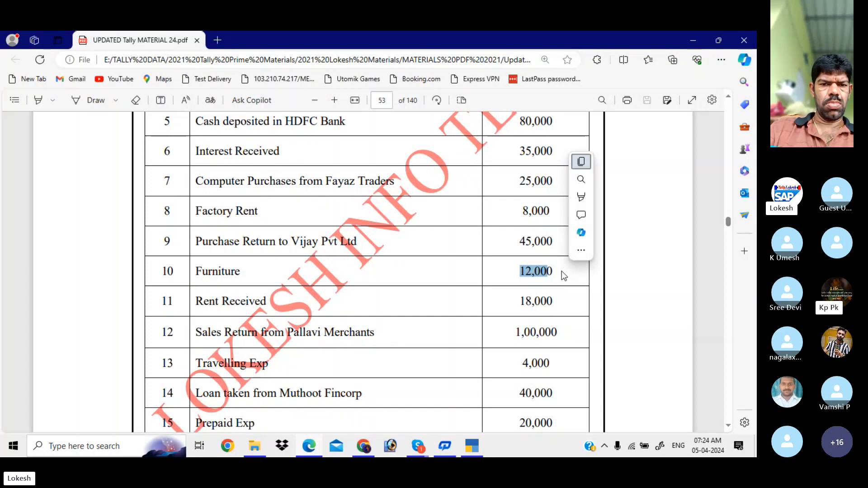
click(491, 263)
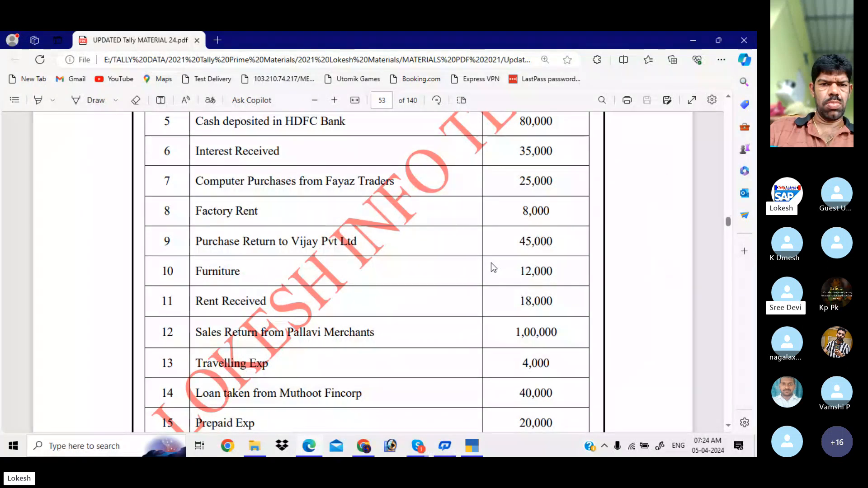
scroll(491, 263, down, 5)
scroll(491, 262, down, 2)
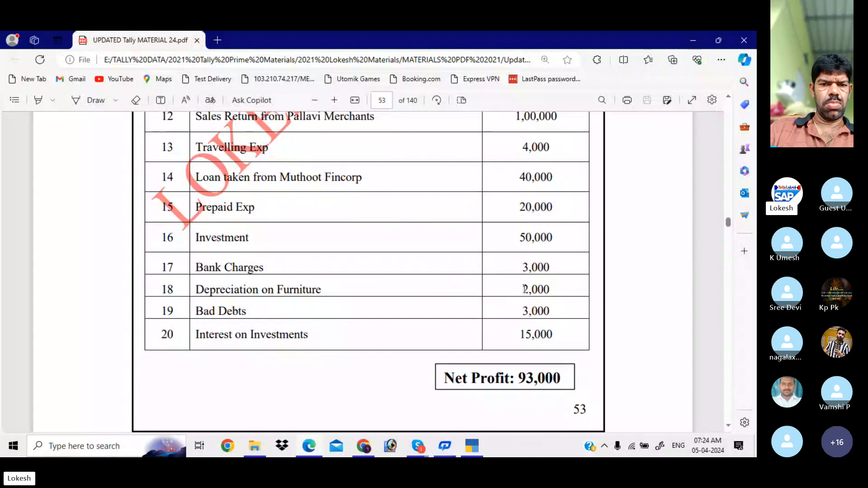
drag(520, 290, 550, 293)
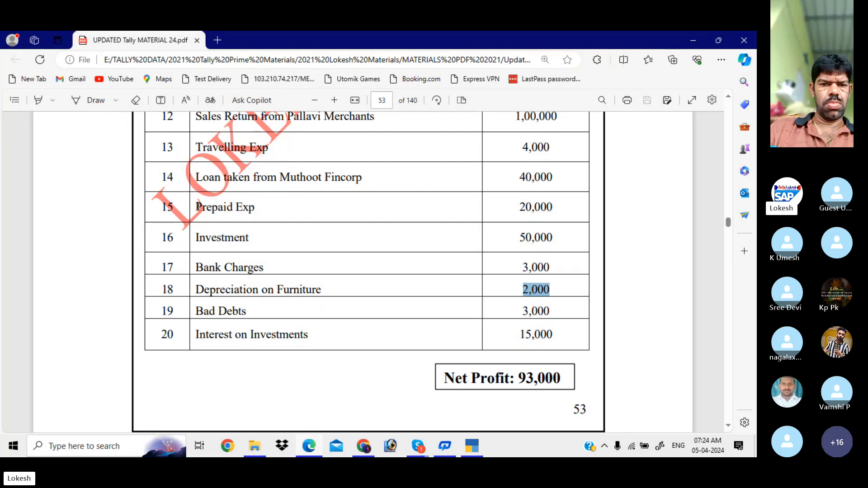
drag(197, 207, 254, 208)
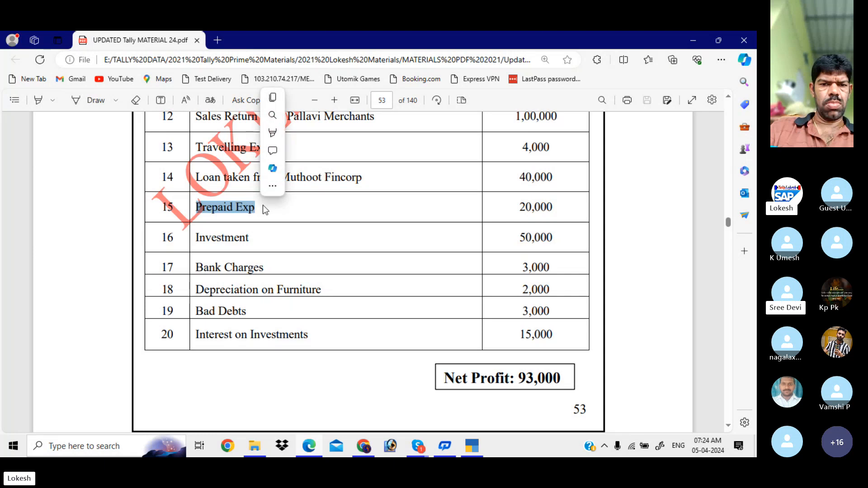
- Scroll the PDF up to page 35's Problem-1 ledger-group answers
click(728, 194)
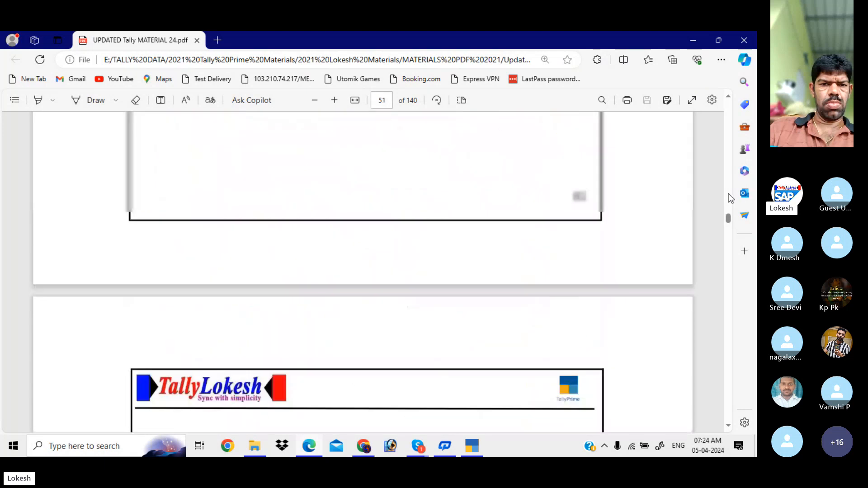
scroll(729, 183, up, 15)
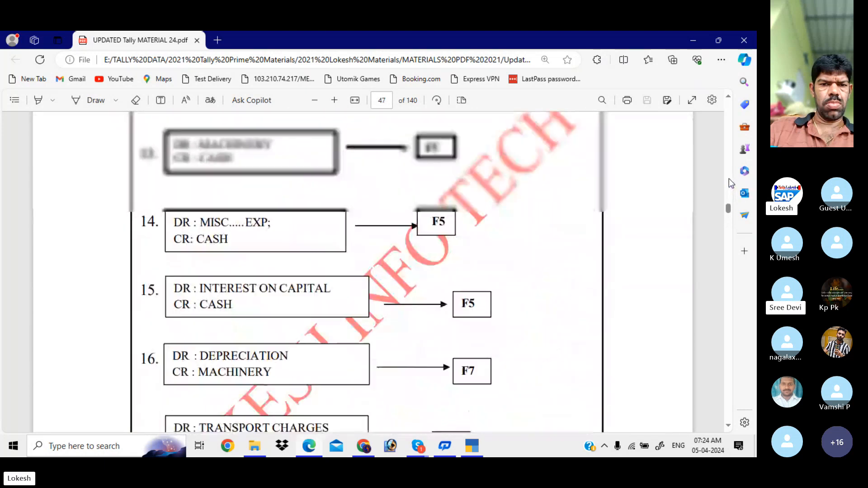
scroll(729, 183, up, 10)
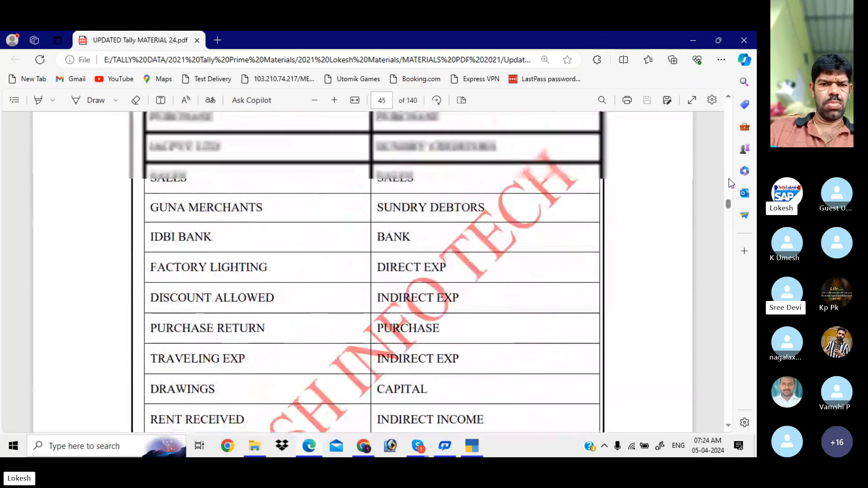
scroll(729, 179, up, 15)
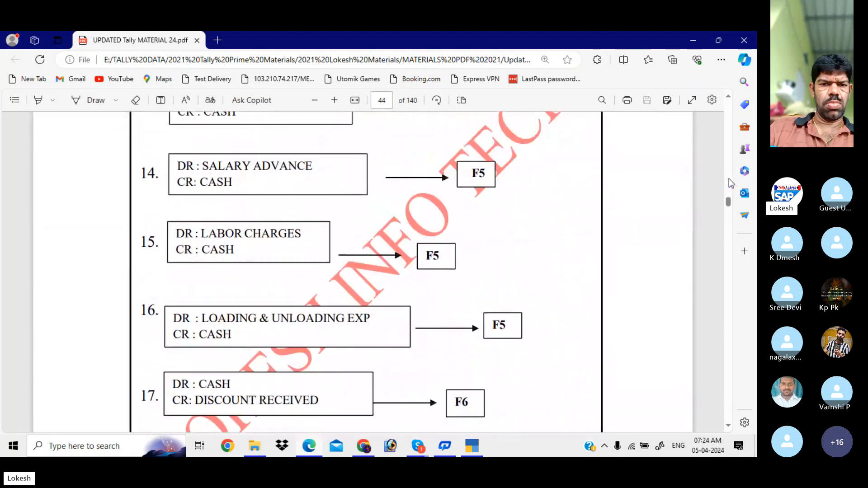
scroll(729, 178, up, 12)
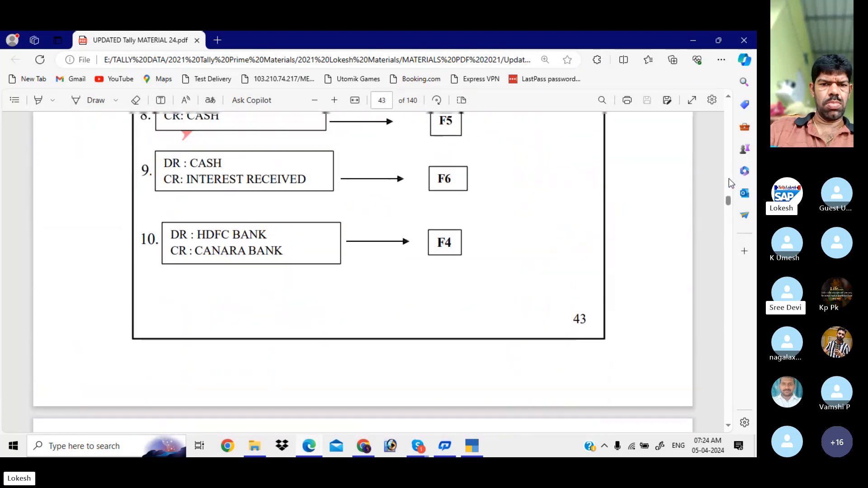
scroll(729, 178, up, 15)
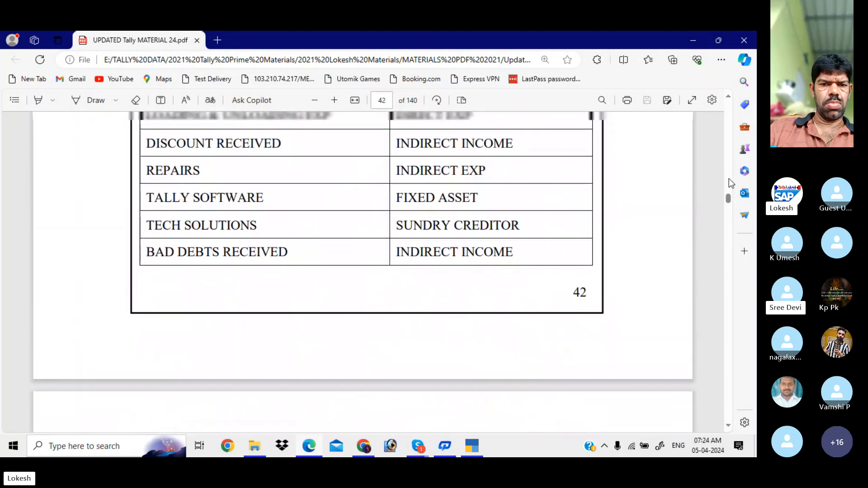
scroll(729, 178, up, 7)
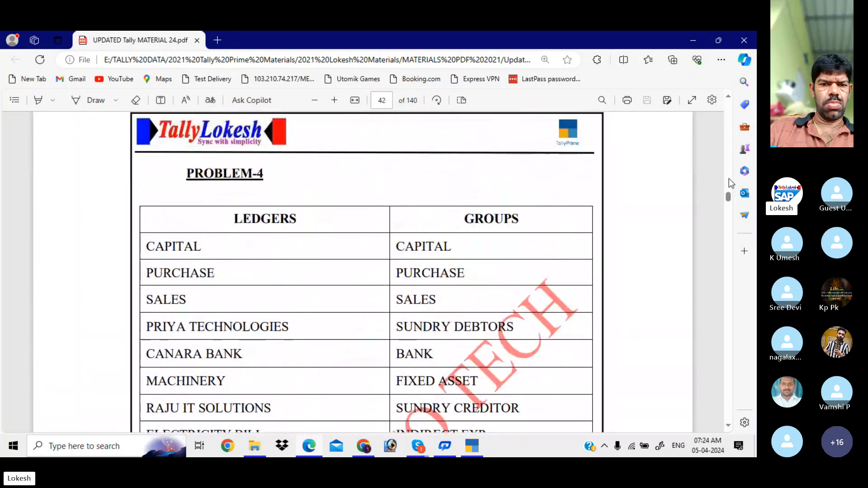
scroll(729, 178, up, 20)
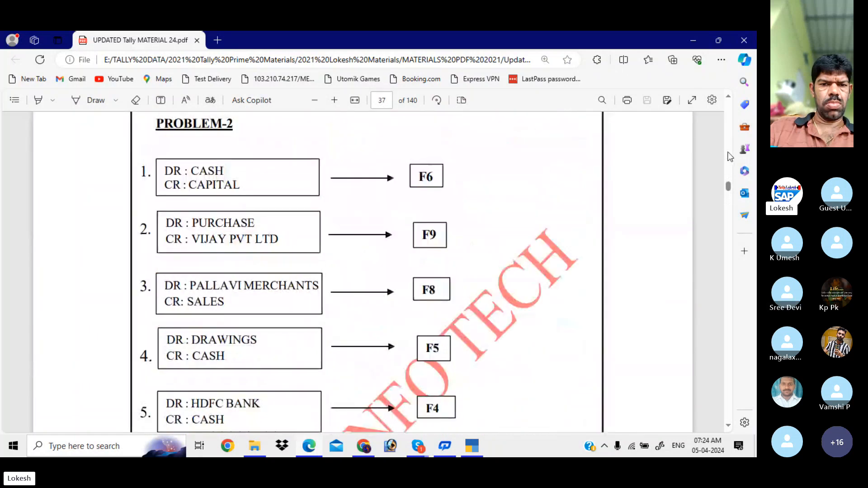
scroll(728, 154, up, 10)
scroll(729, 157, up, 12)
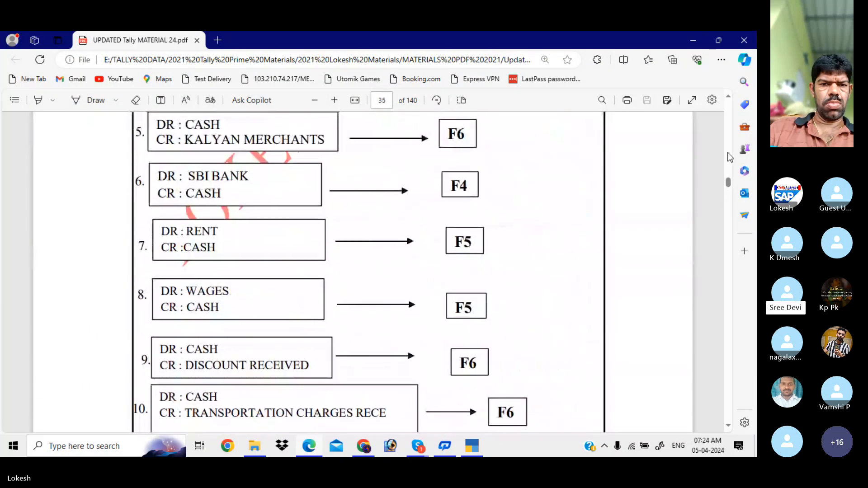
scroll(729, 157, up, 6)
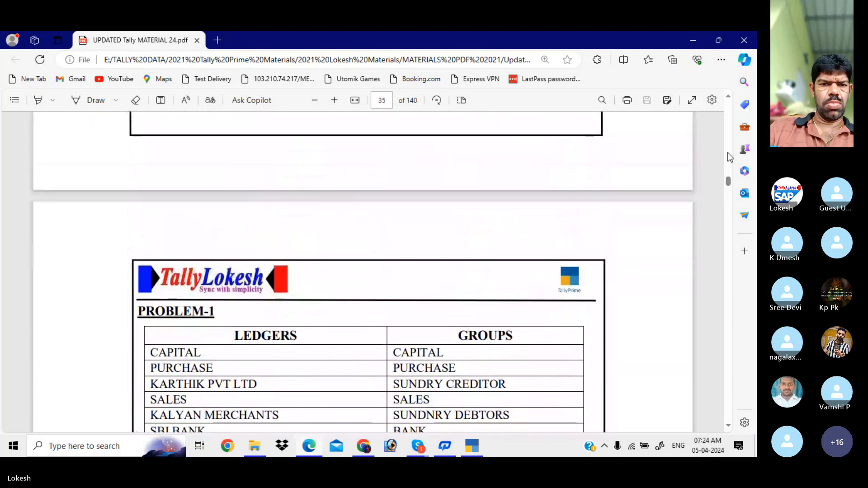
- Scroll down to page 36's ledger/group table ending with Interest on Investment under Indirect Income
click(729, 427)
scroll(730, 428, down, 5)
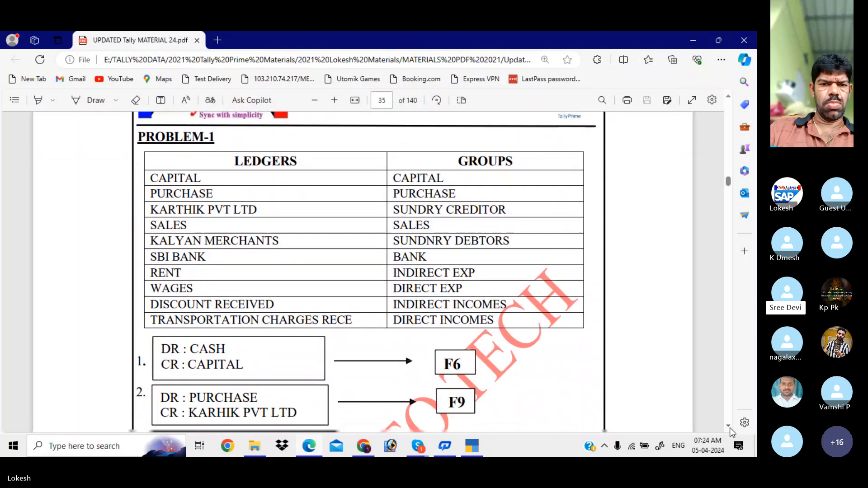
scroll(730, 428, down, 4)
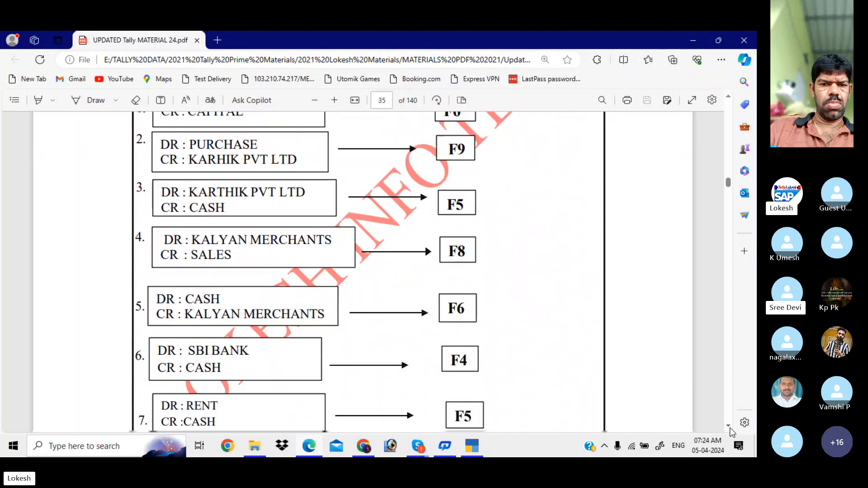
scroll(730, 428, down, 5)
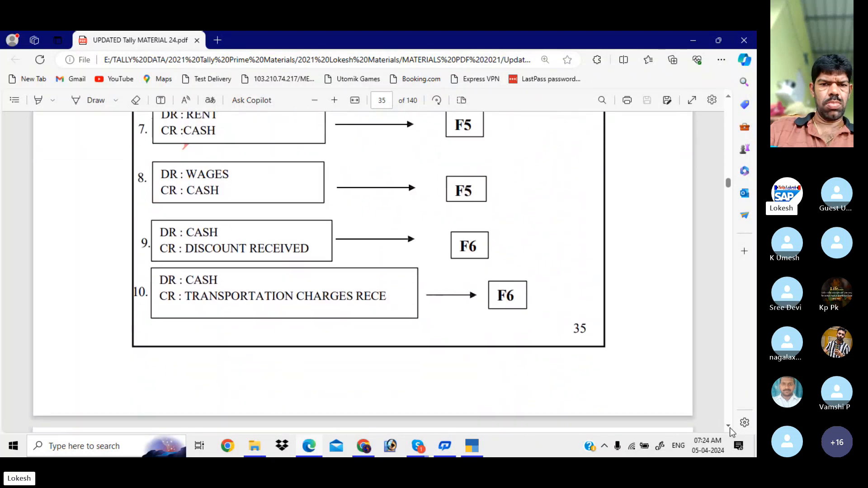
scroll(732, 431, down, 10)
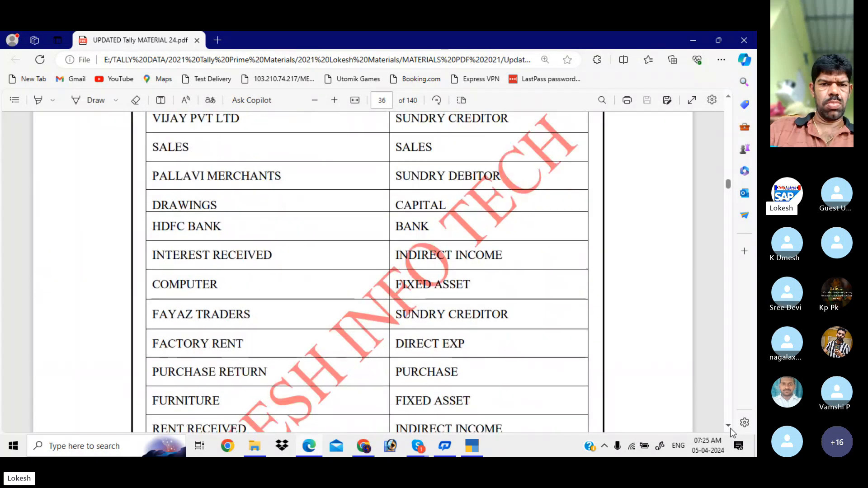
scroll(731, 432, down, 1)
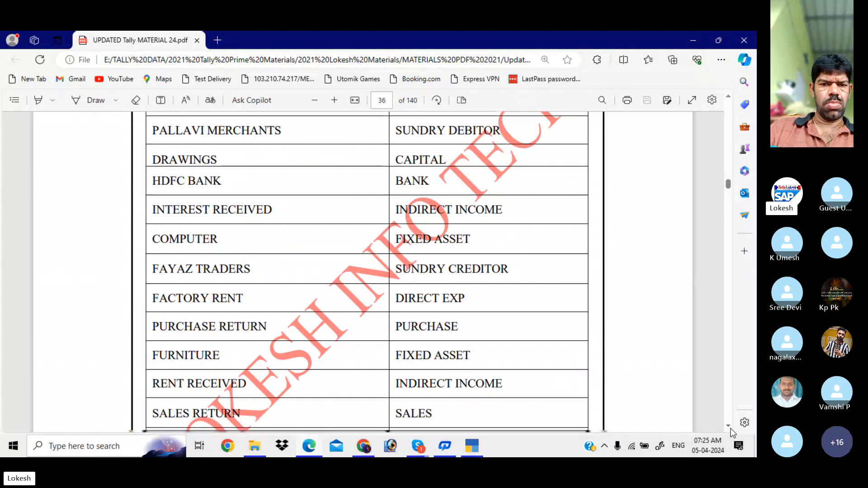
scroll(732, 433, down, 6)
scroll(732, 433, down, 1)
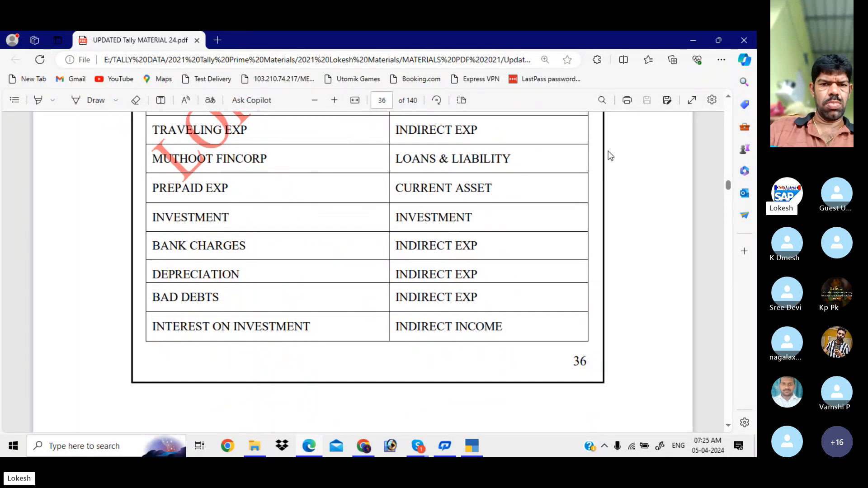
- Close the Edge PDF window and bring the Skype group call window to the front
click(737, 42)
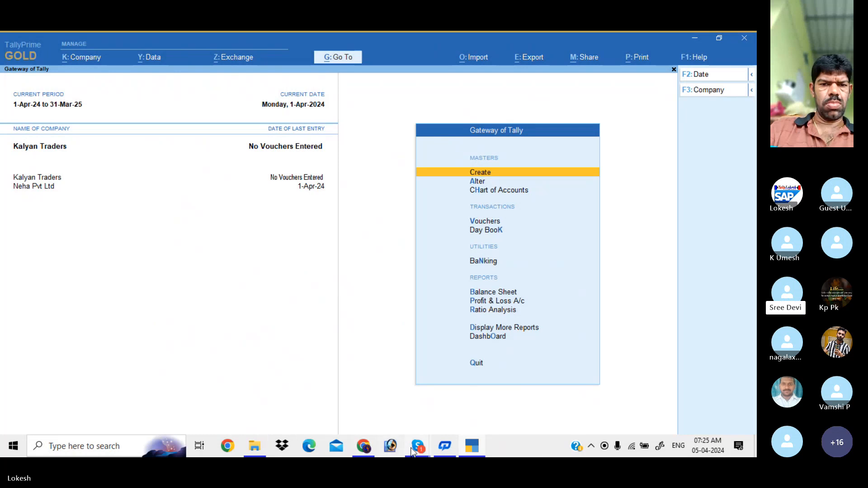
mouse_move(413, 450)
click(413, 405)
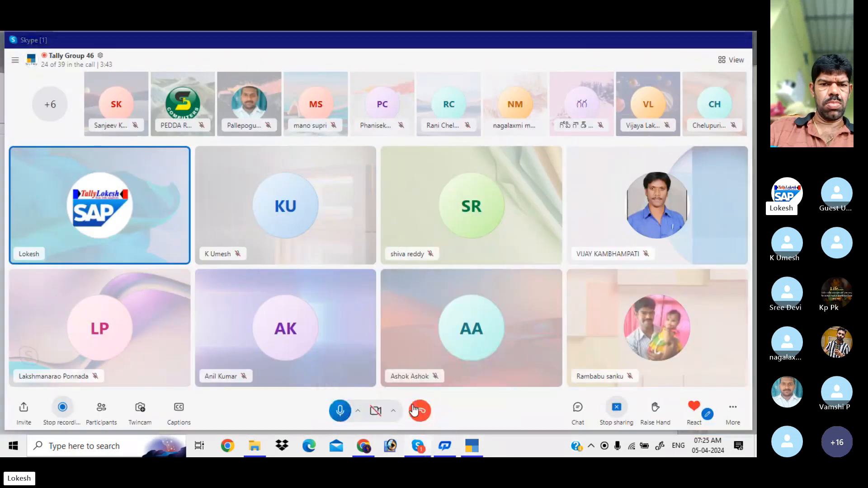